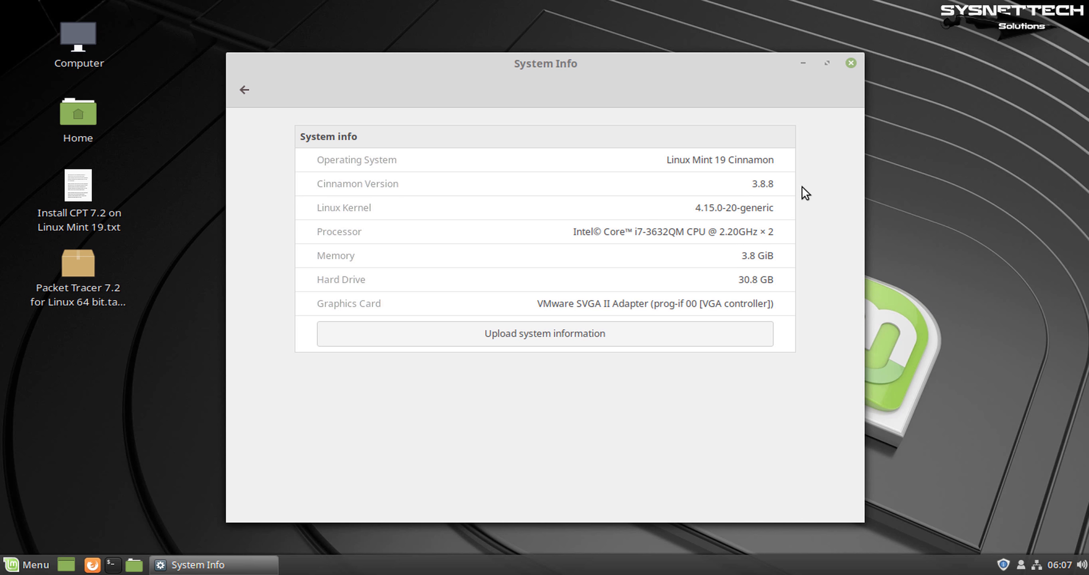
Check that the Operating System reads Linux Mint 19 Cinnamon, then close System Info
triple_click(763, 162)
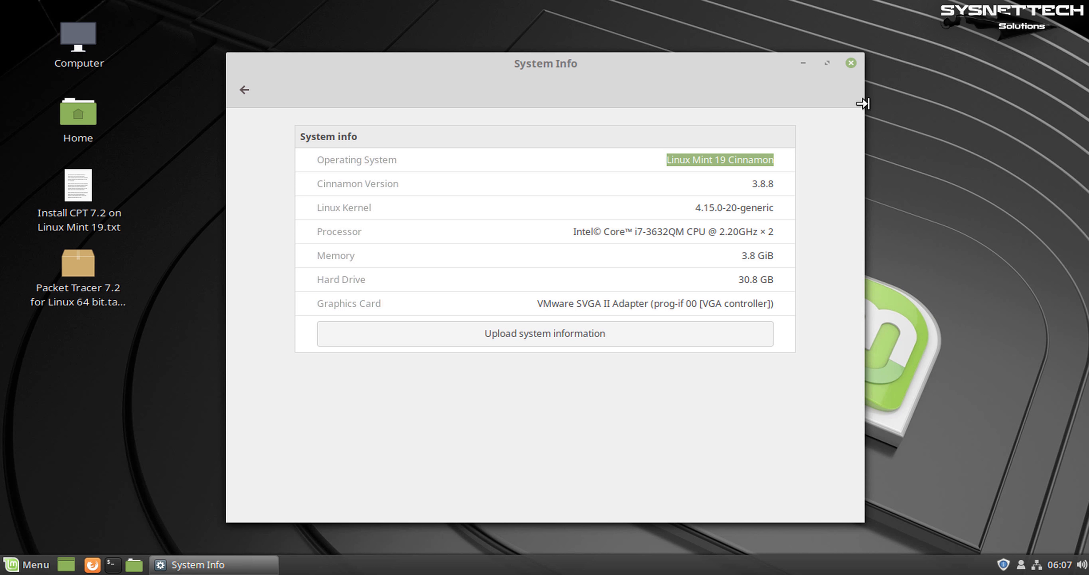
click(852, 64)
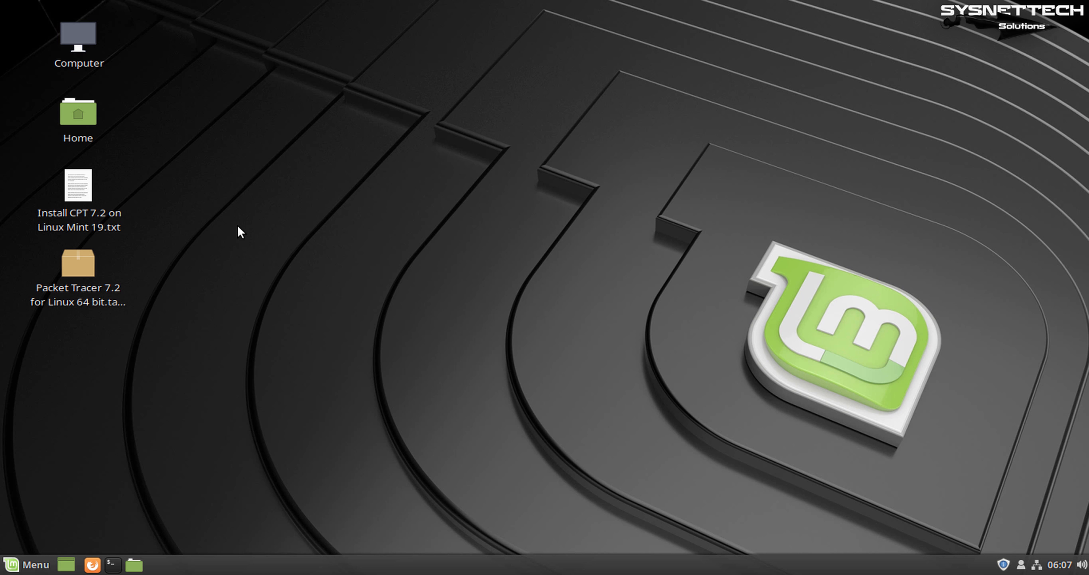
Open a terminal in the Desktop folder from the desktop's right-click menu
click(93, 267)
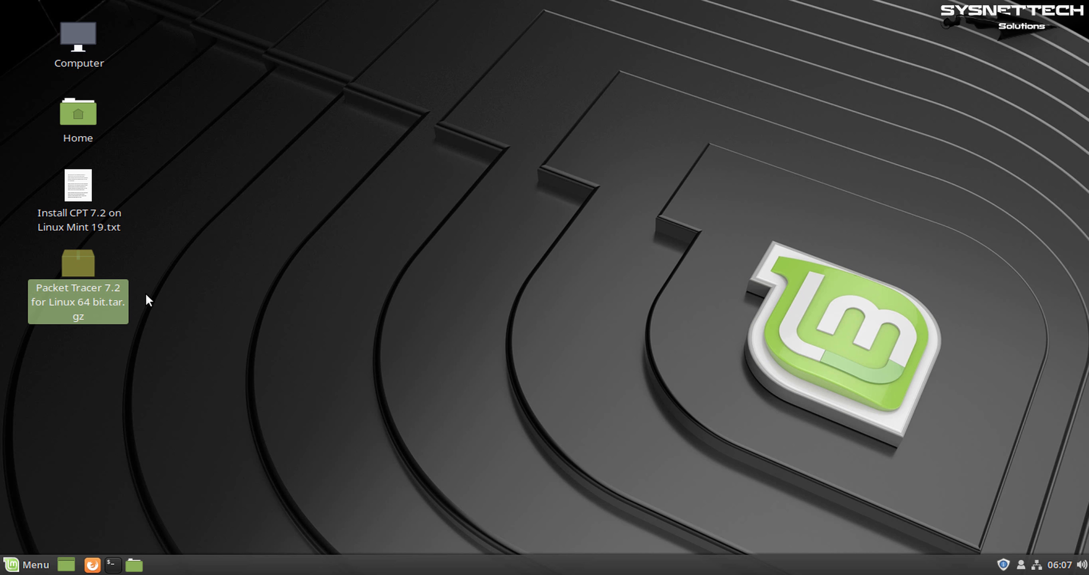
click(256, 133)
right_click(246, 76)
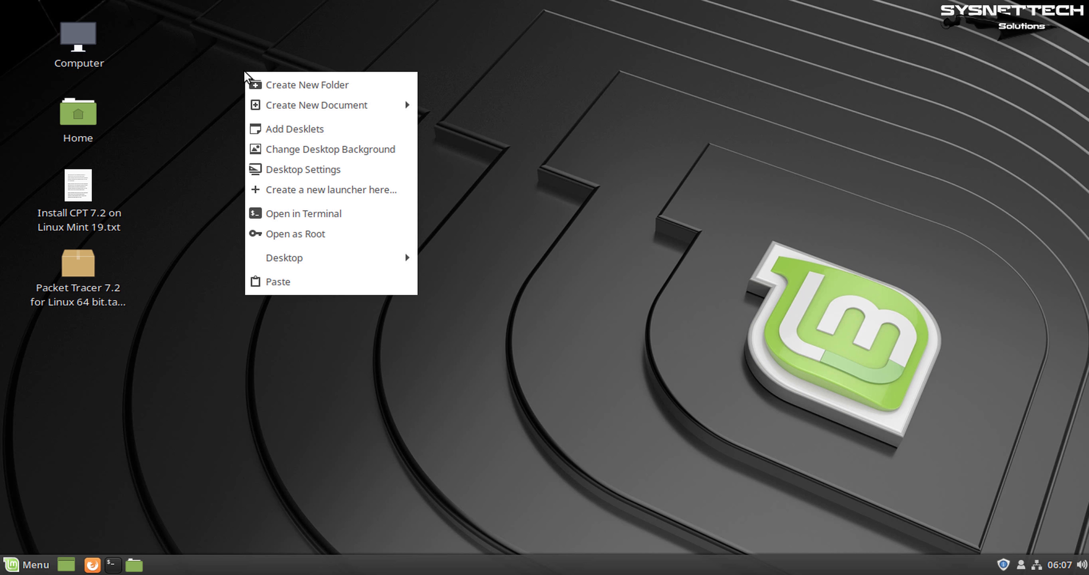
click(334, 214)
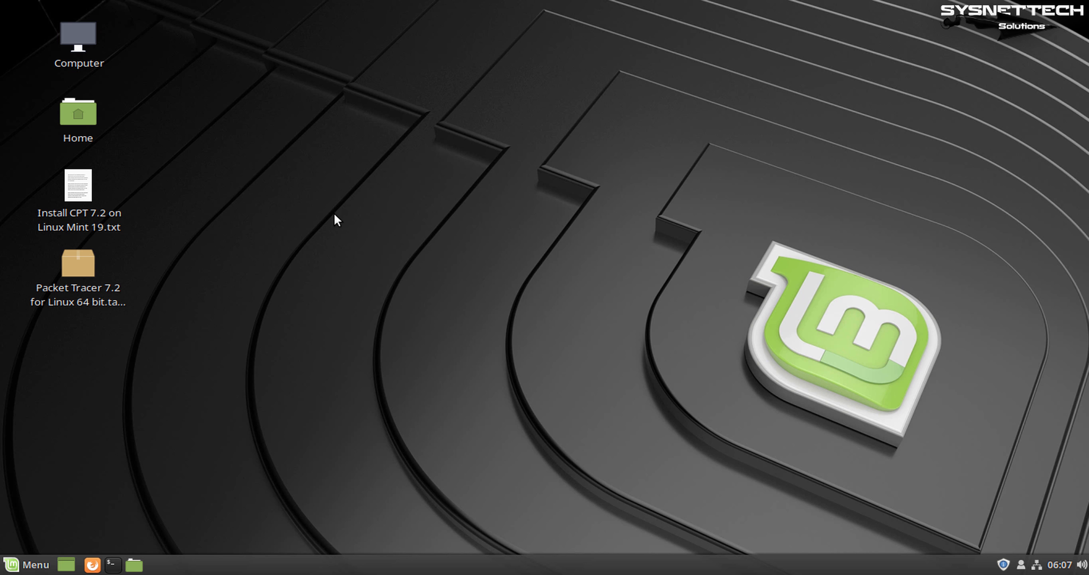
Zoom in the terminal text and resize the window wide and fully on screen
drag(468, 119, 356, 37)
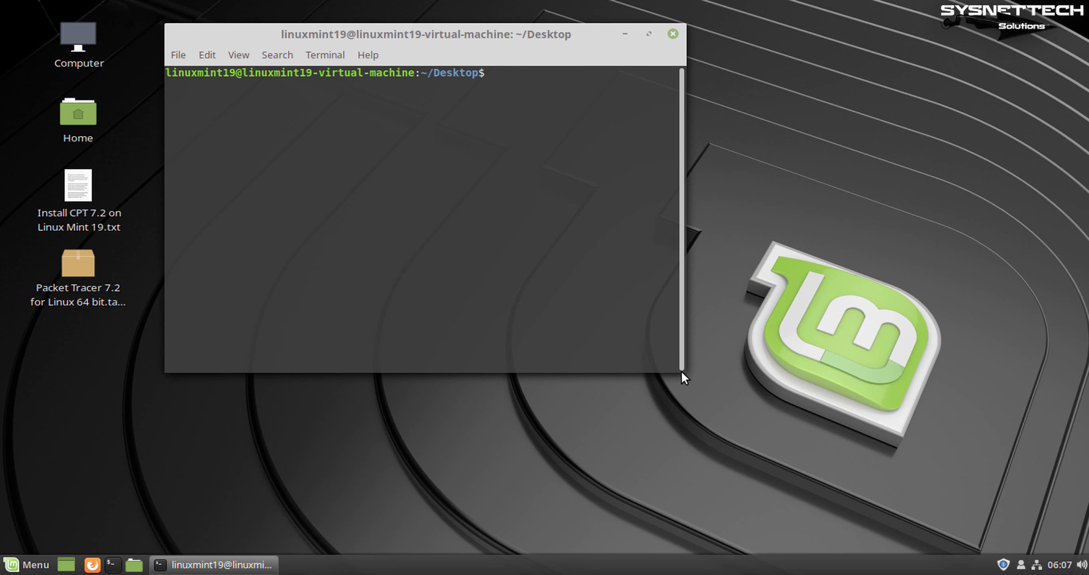
drag(679, 366, 1055, 486)
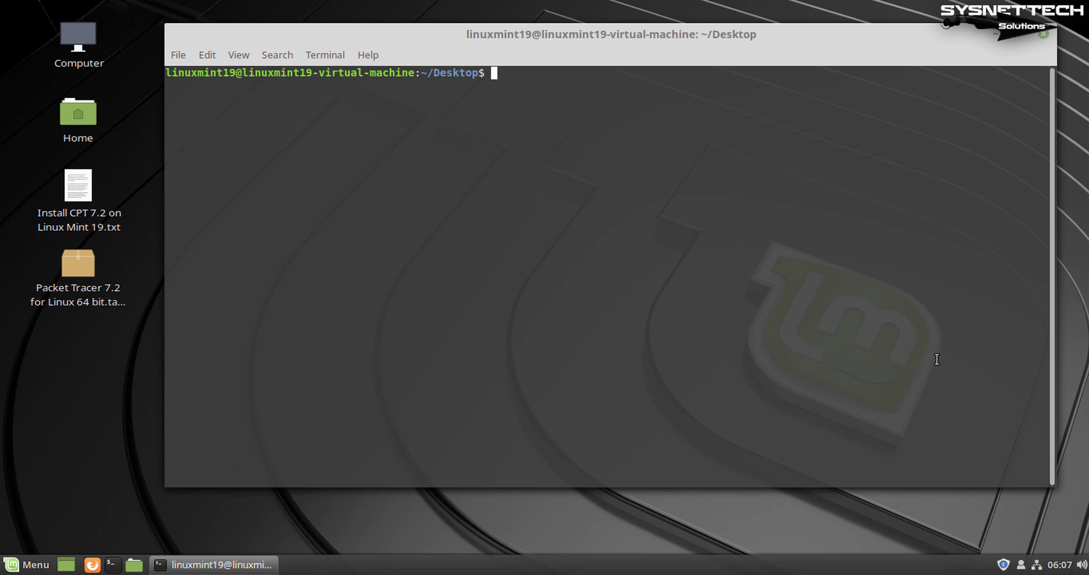
click(238, 54)
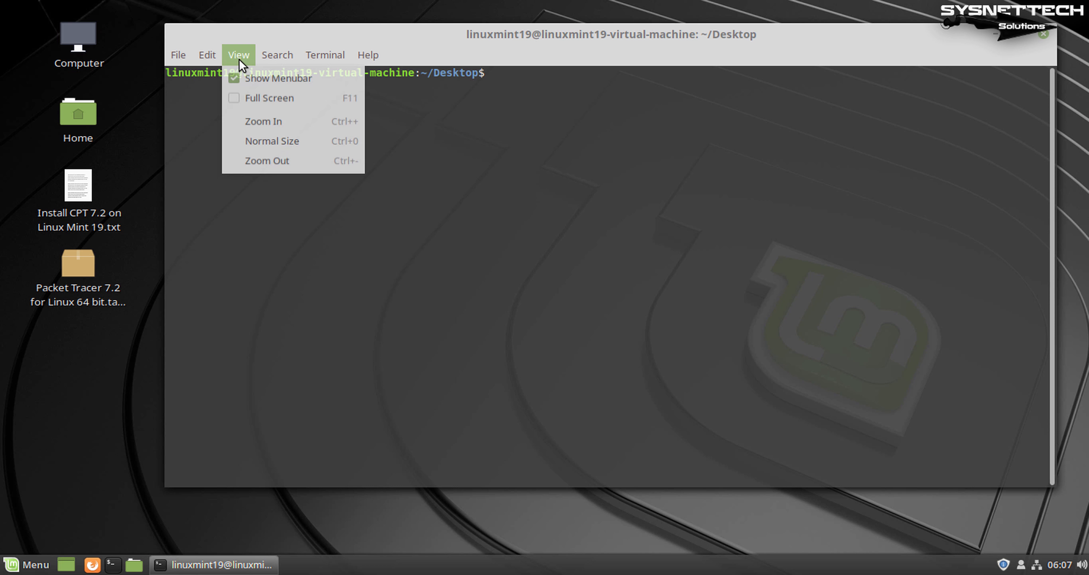
click(302, 125)
drag(342, 48, 467, 53)
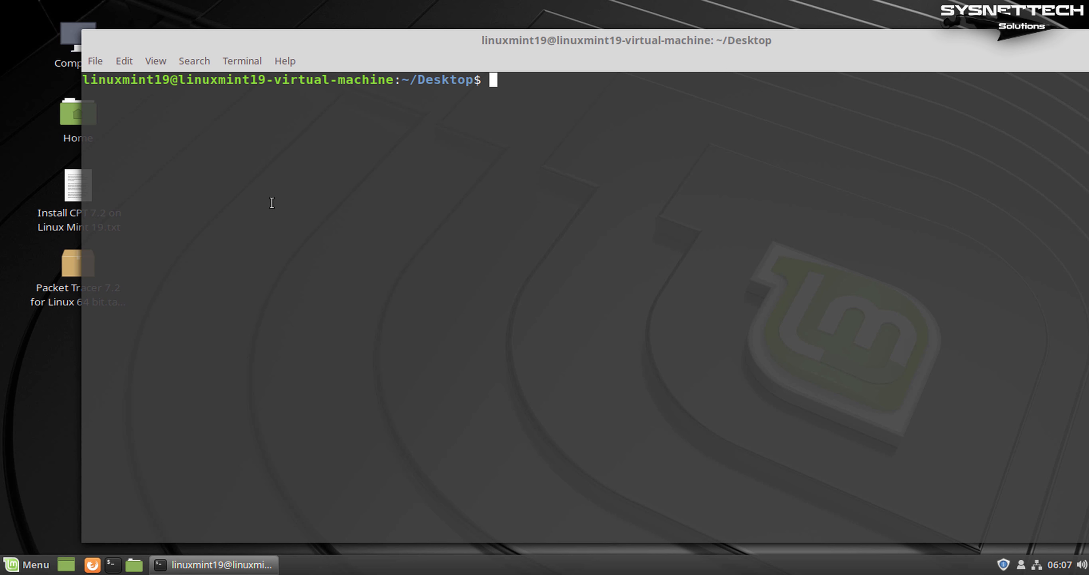
drag(82, 510, 399, 493)
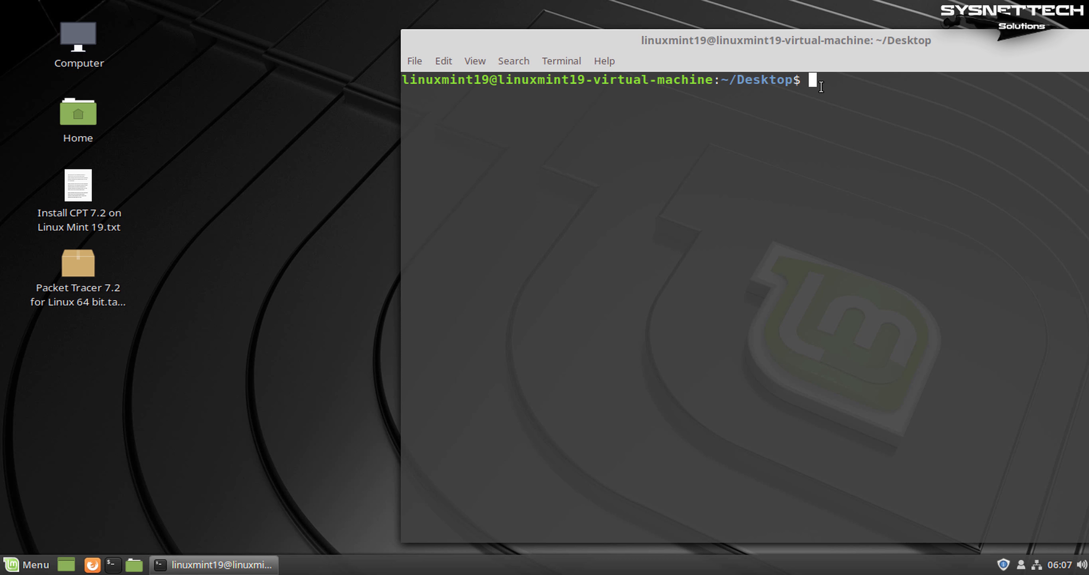
drag(760, 39, 526, 24)
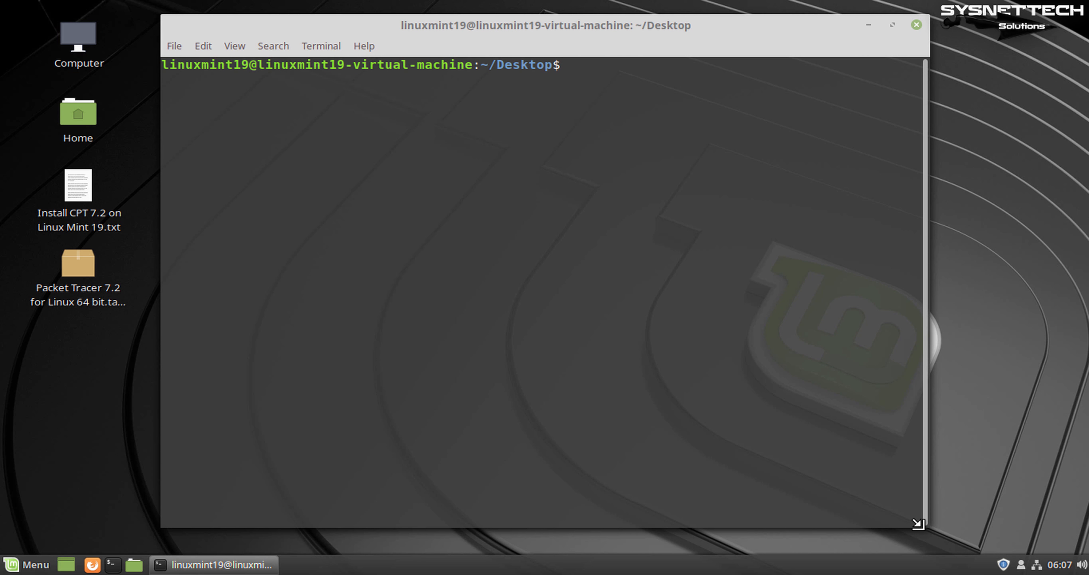
drag(929, 527, 1058, 480)
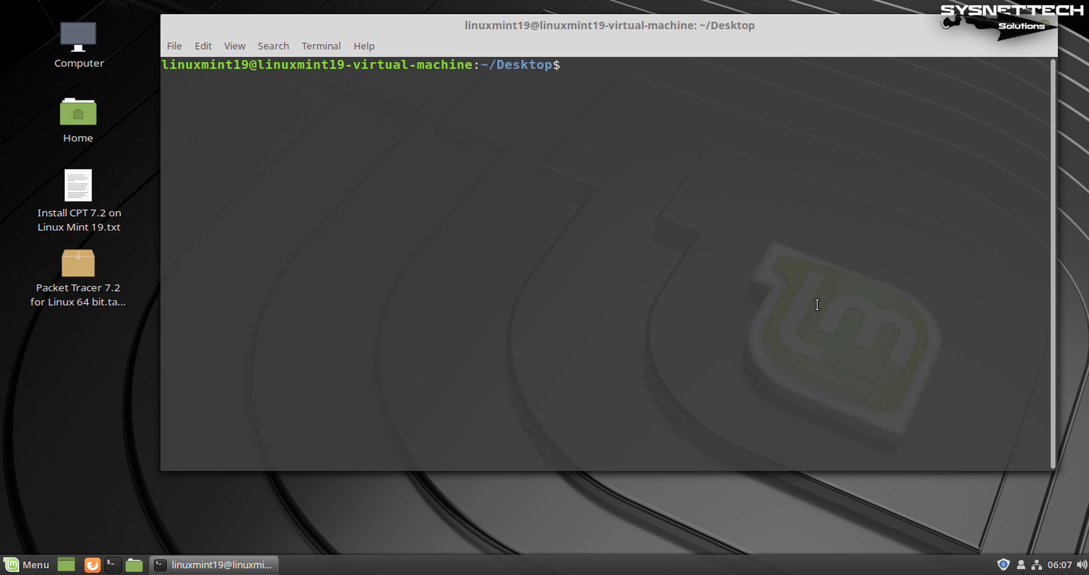
Become root with sudo su and the password, then clear the screen
text(sudo su)
key(Return)
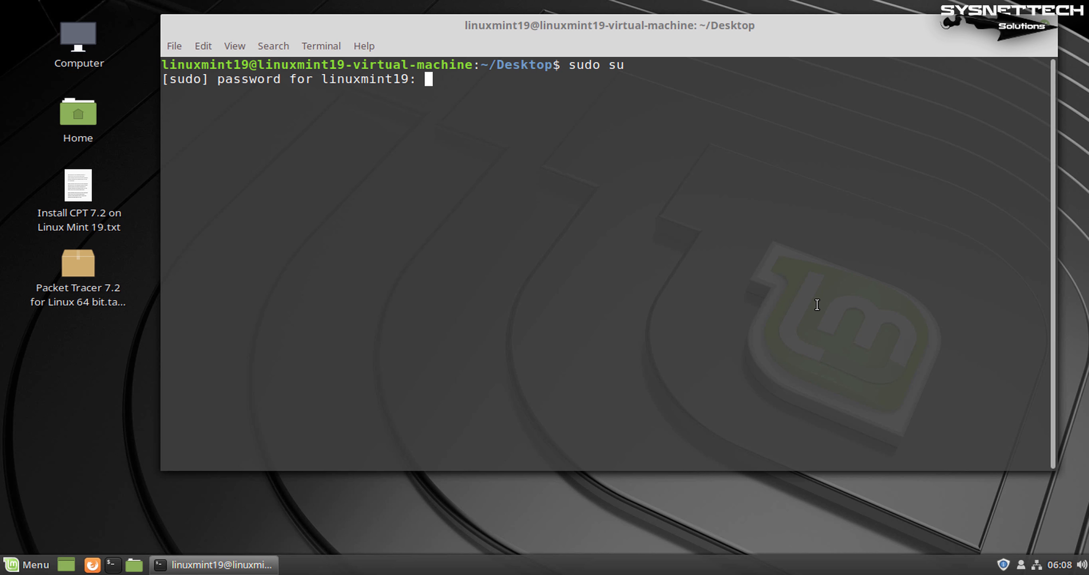
key(Return)
key(Return)
key(Return)
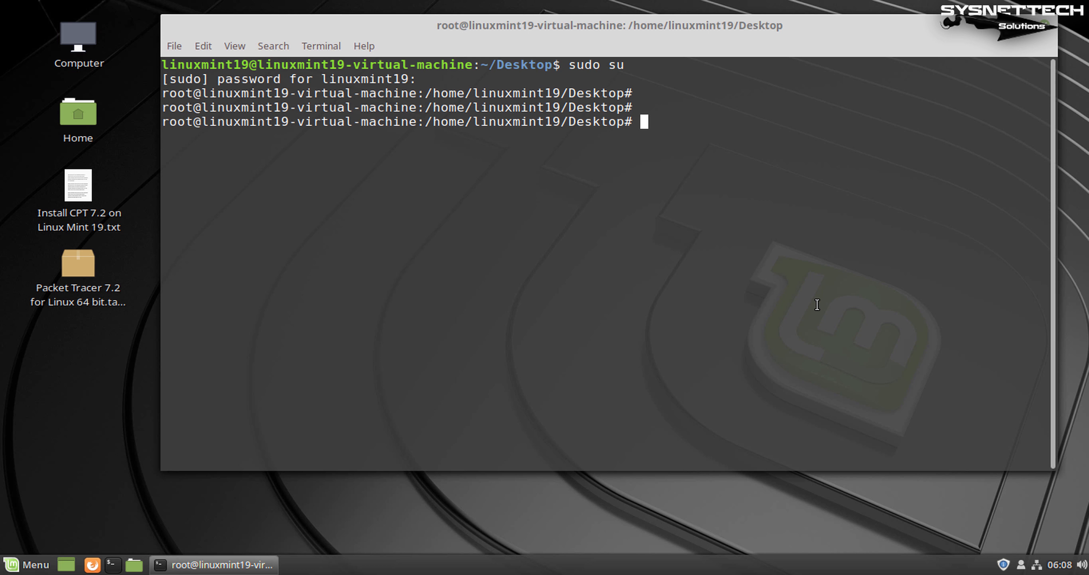
key(ctrl+l)
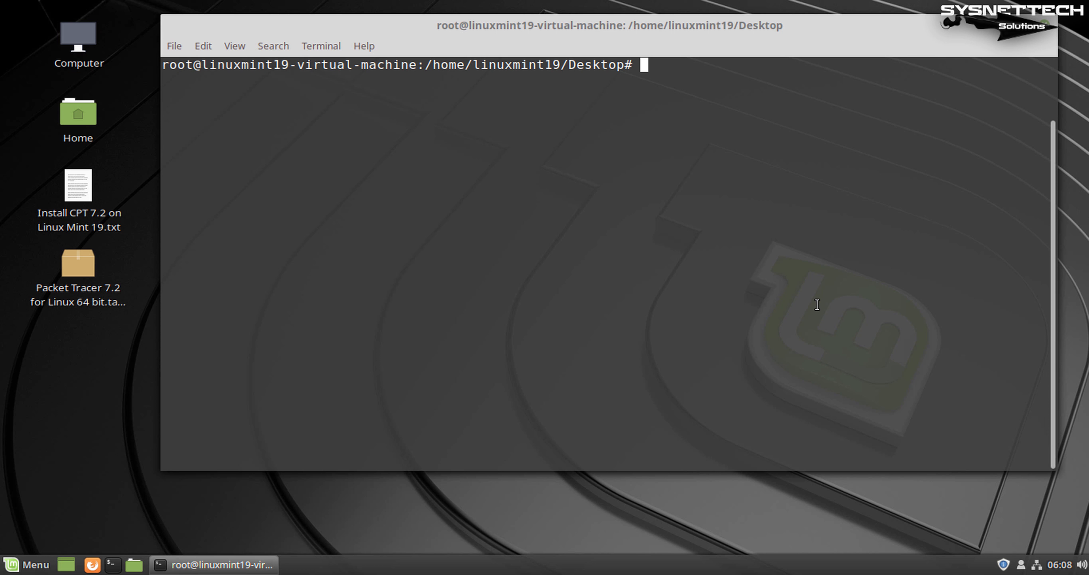
Open /etc/apt/sources.list in nano with sudo
text(sudo nano /et)
key(BackSpace)
key(BackSpace)
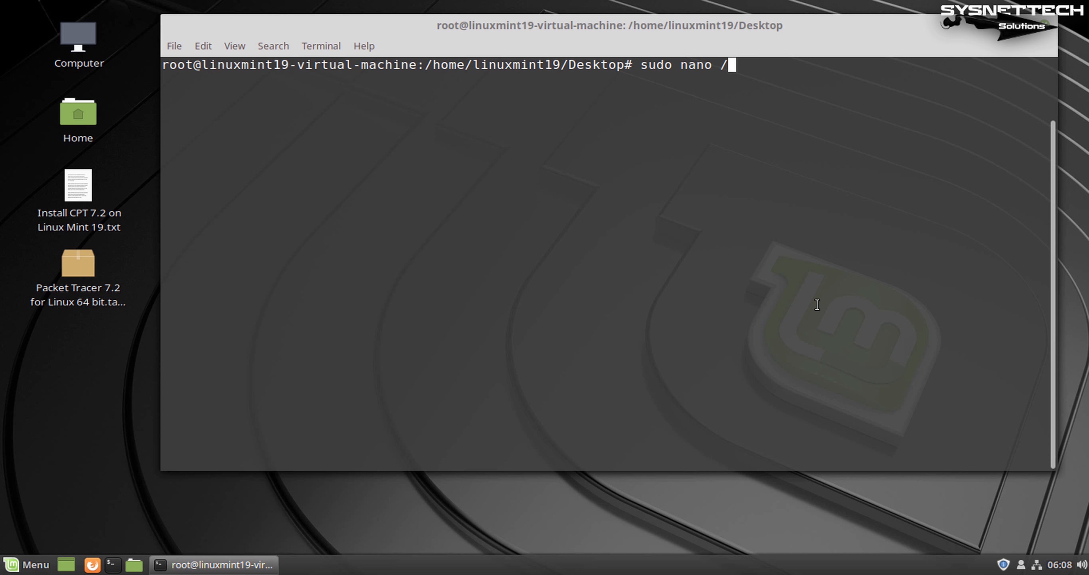
text(etc/apt/sources.list)
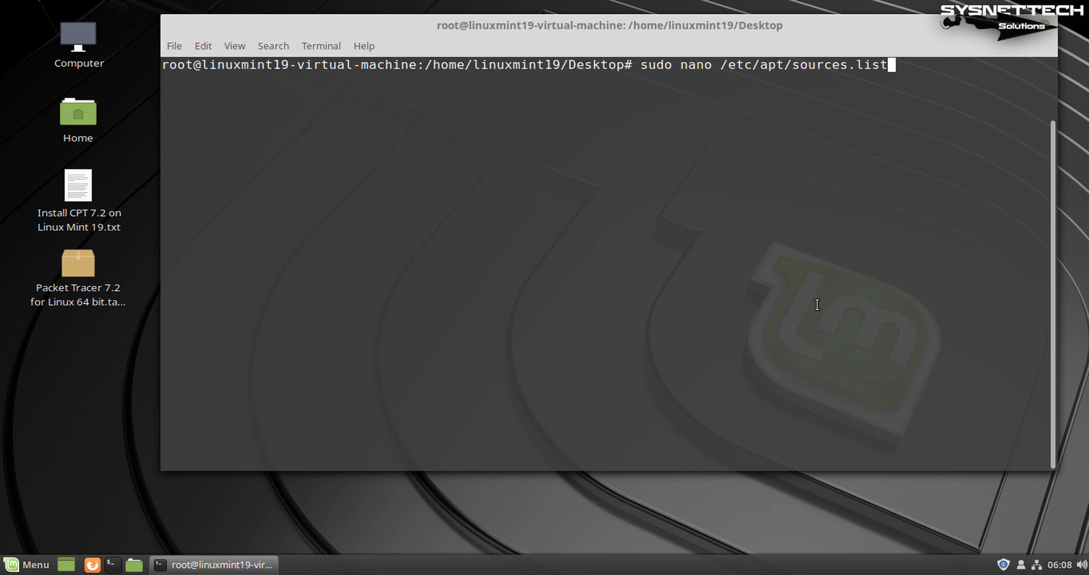
key(Return)
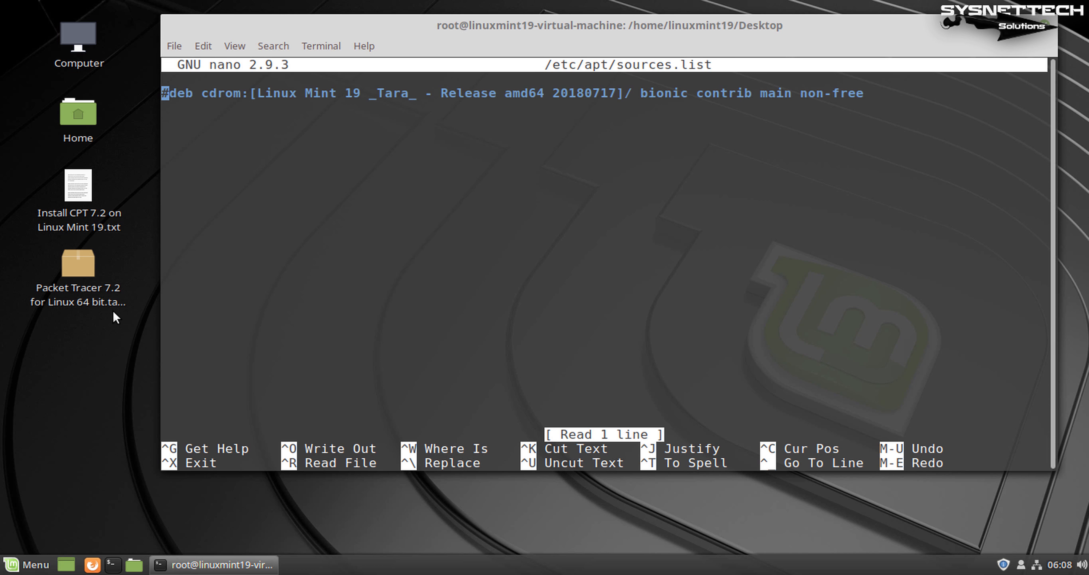
View 'Install CPT 7.2 on Linux Mint 19.txt' in Xed and select its deb repository lines
double_click(78, 192)
click(489, 327)
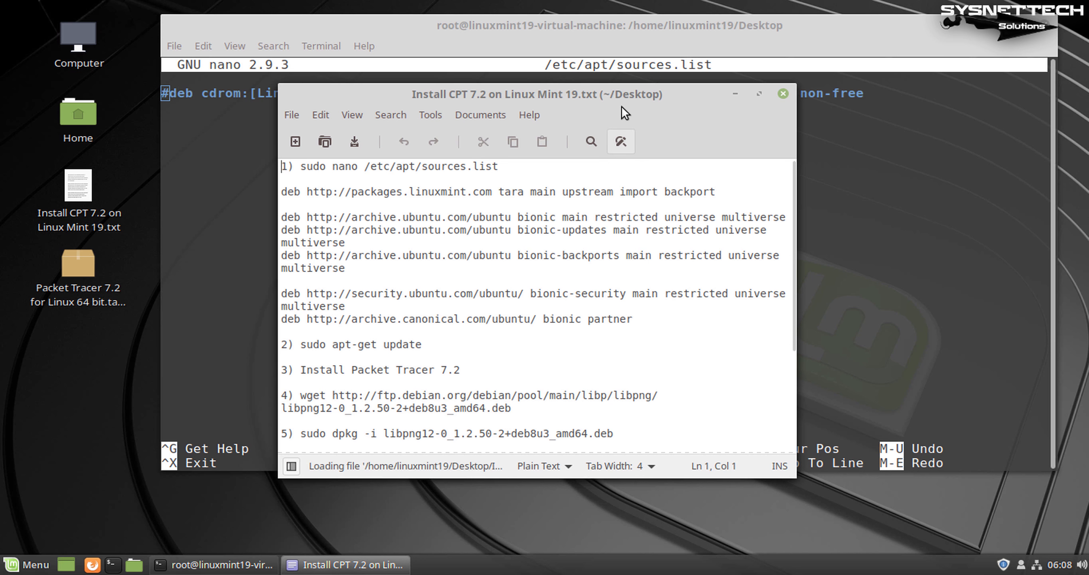
drag(625, 113, 479, 105)
drag(649, 469, 867, 531)
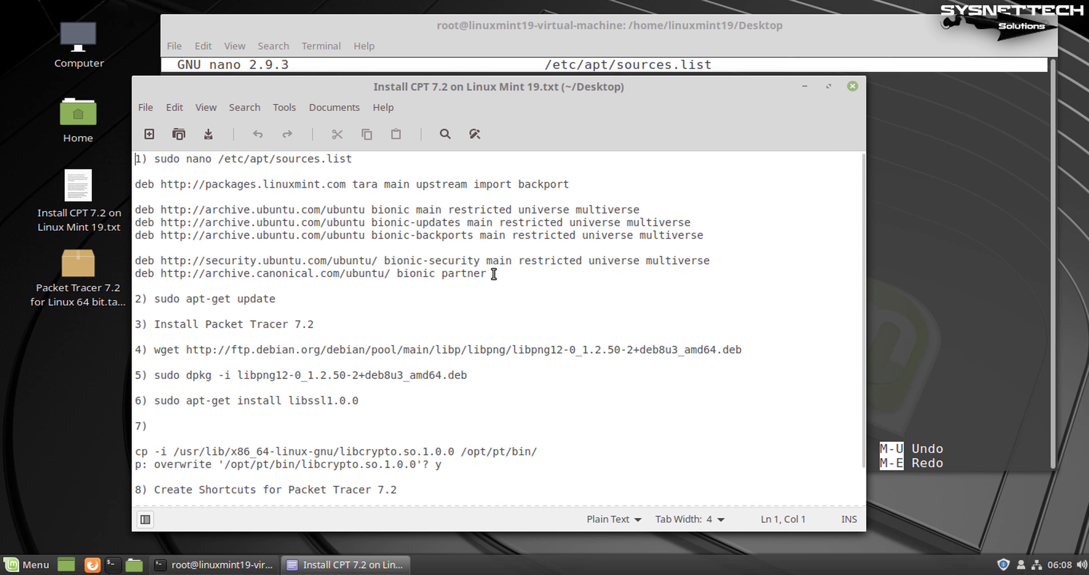
drag(494, 274, 131, 185)
key(ctrl+c)
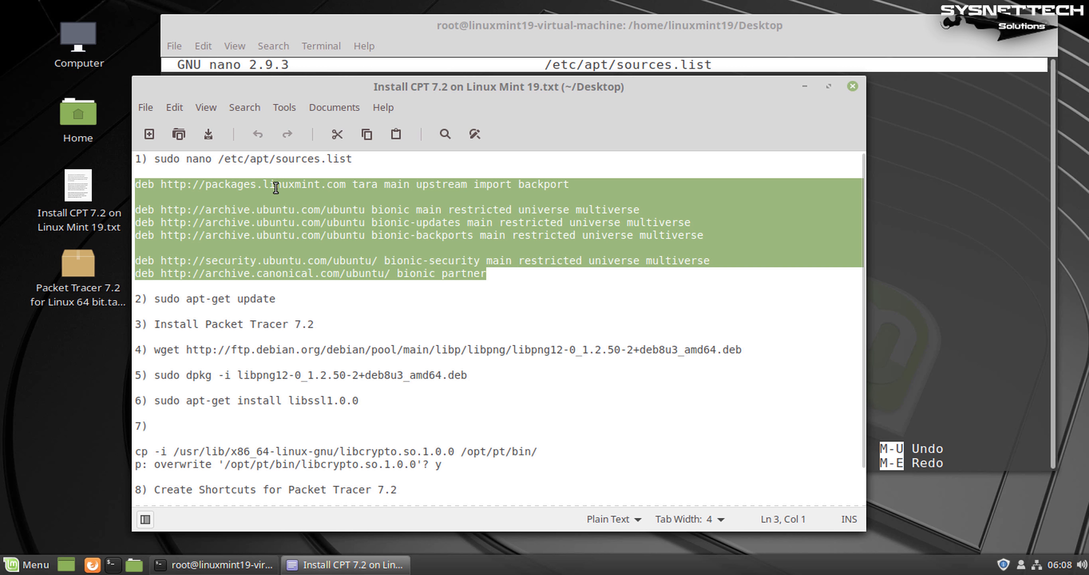
Paste the bionic repository lines below the cdrom entry and save sources.list
click(805, 86)
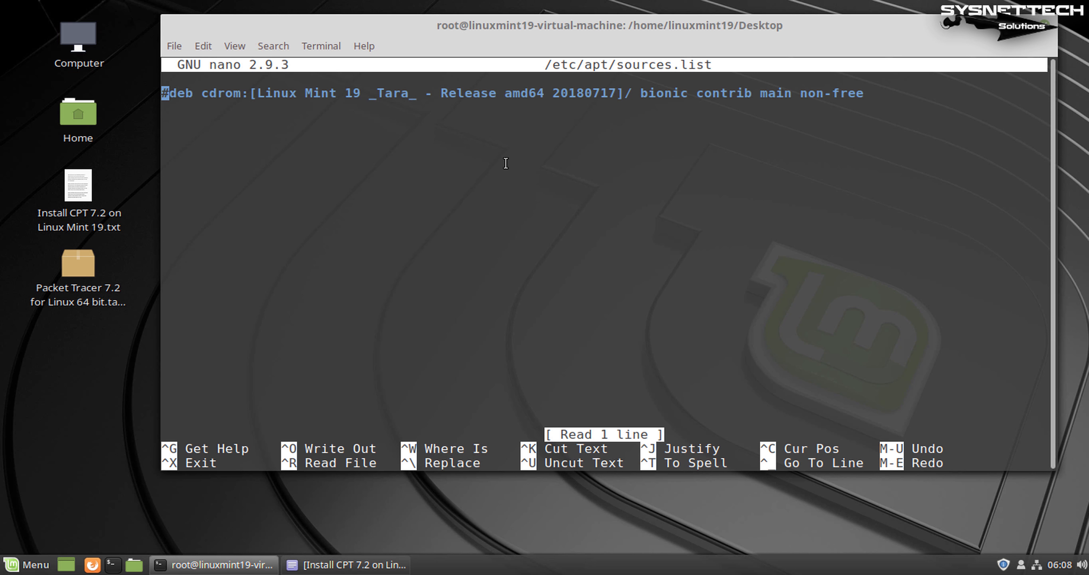
key(Down)
key(Return)
right_click(250, 146)
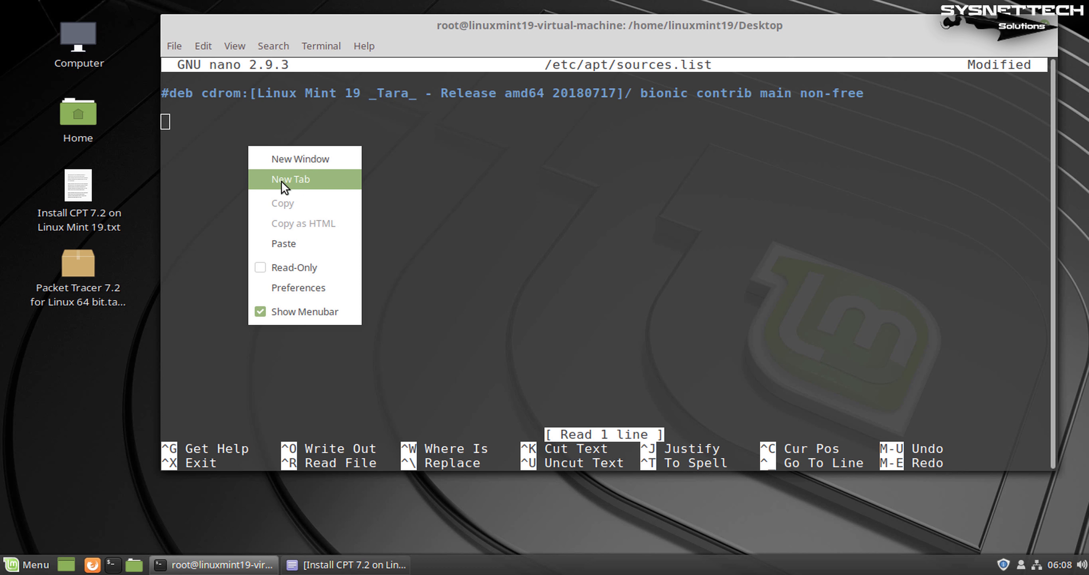
click(324, 250)
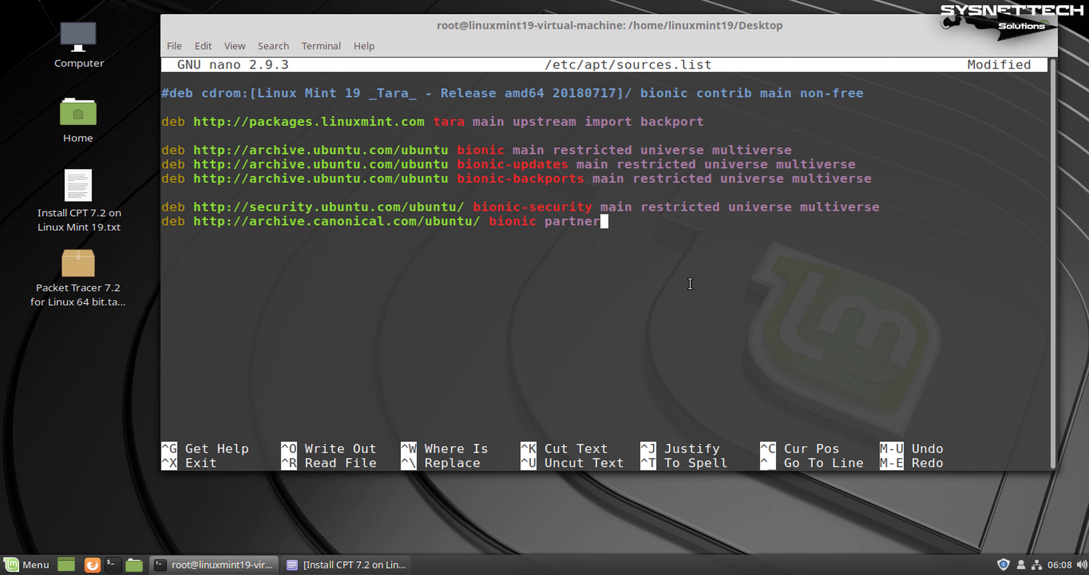
key(ctrl+x)
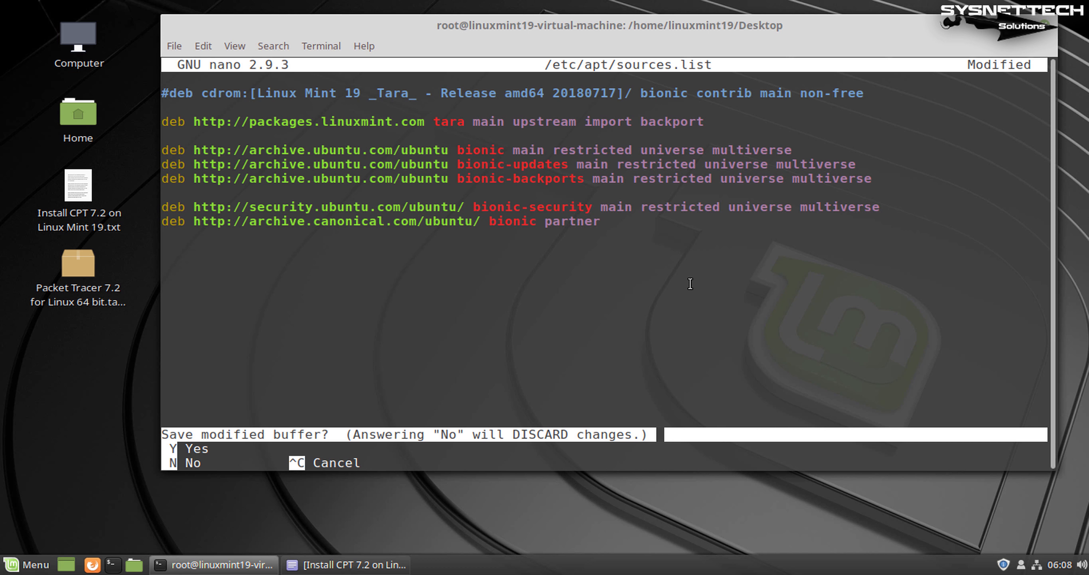
key(y)
key(Return)
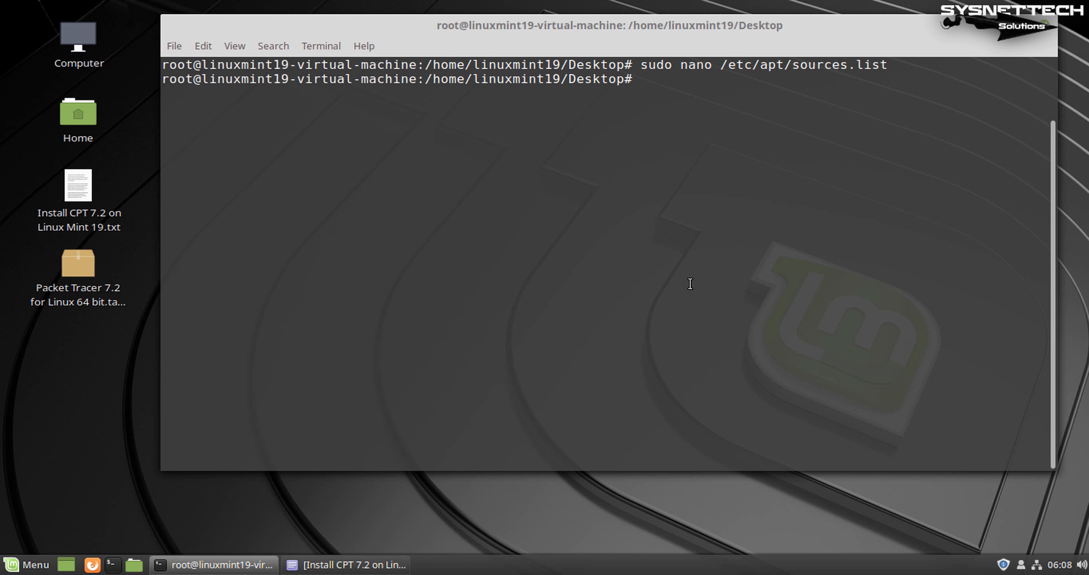
Run apt-get update to refresh package lists, then clear its output
key(Return)
text(apt-)
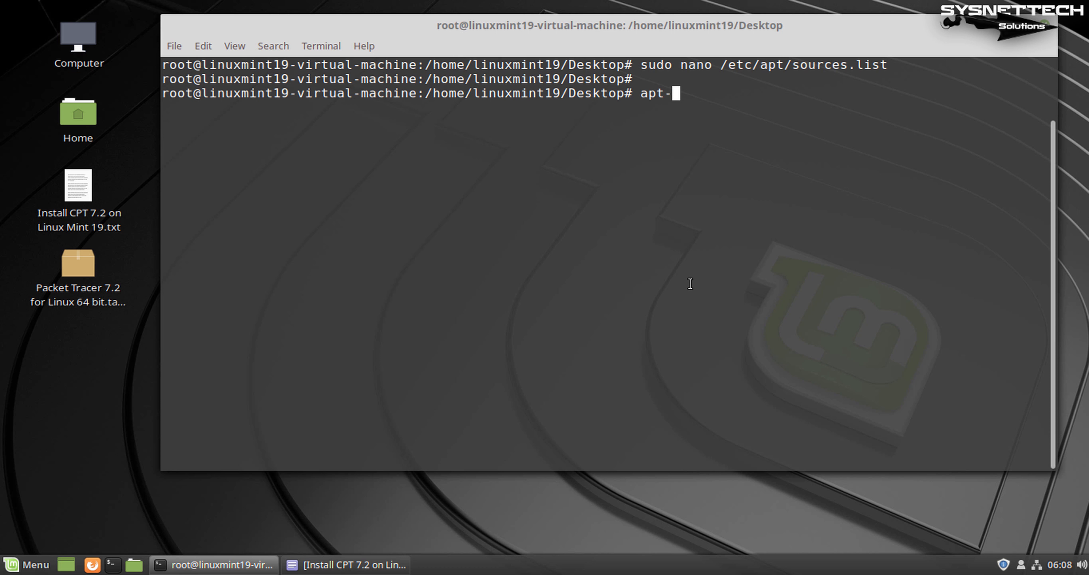
text(get update)
key(Return)
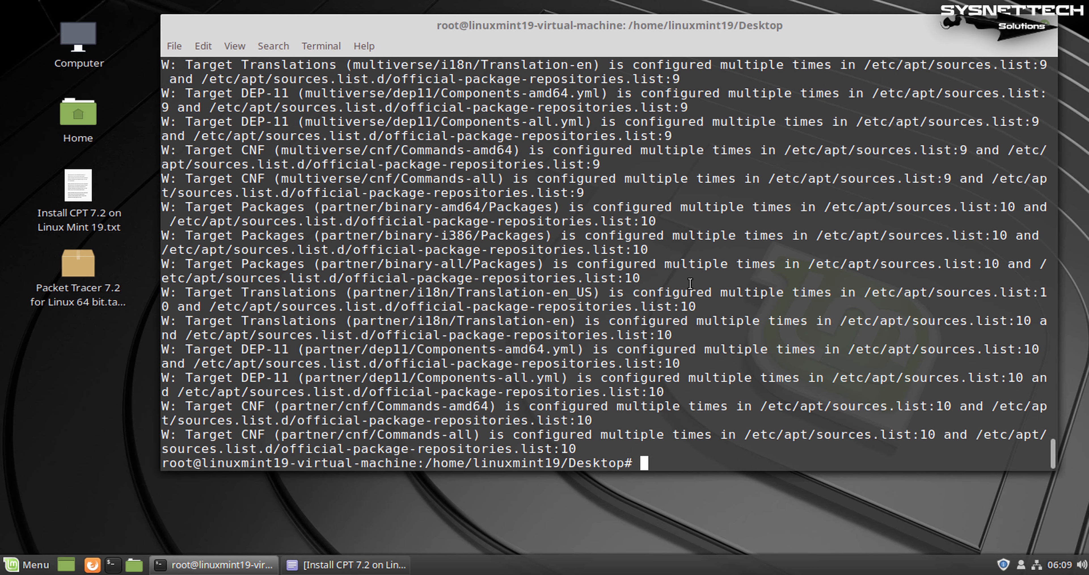
key(ctrl+l)
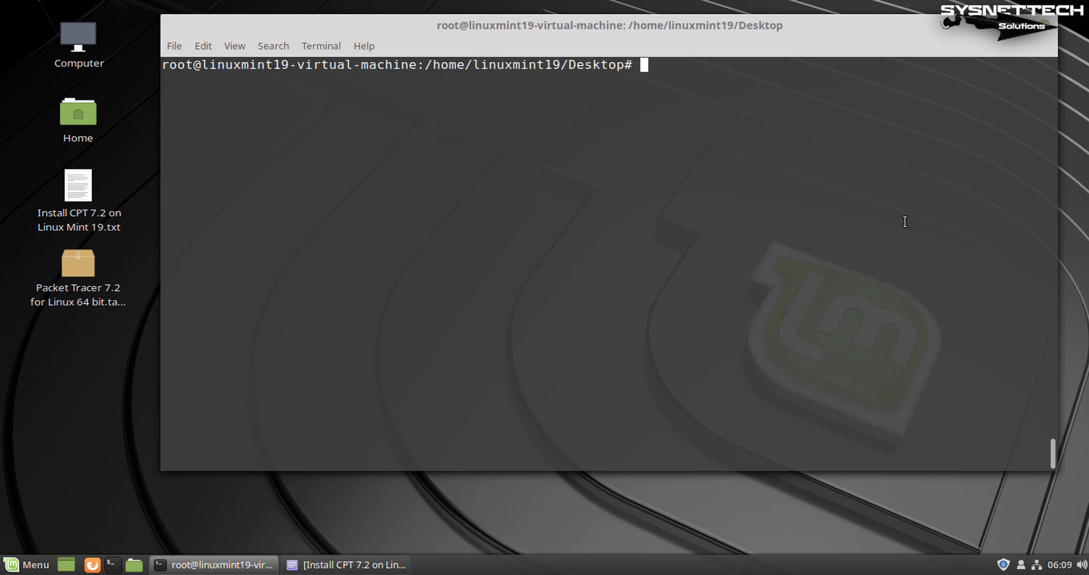
List the Desktop files and create a CPT72 folder with mkdir
text(ls)
key(Return)
key(Return)
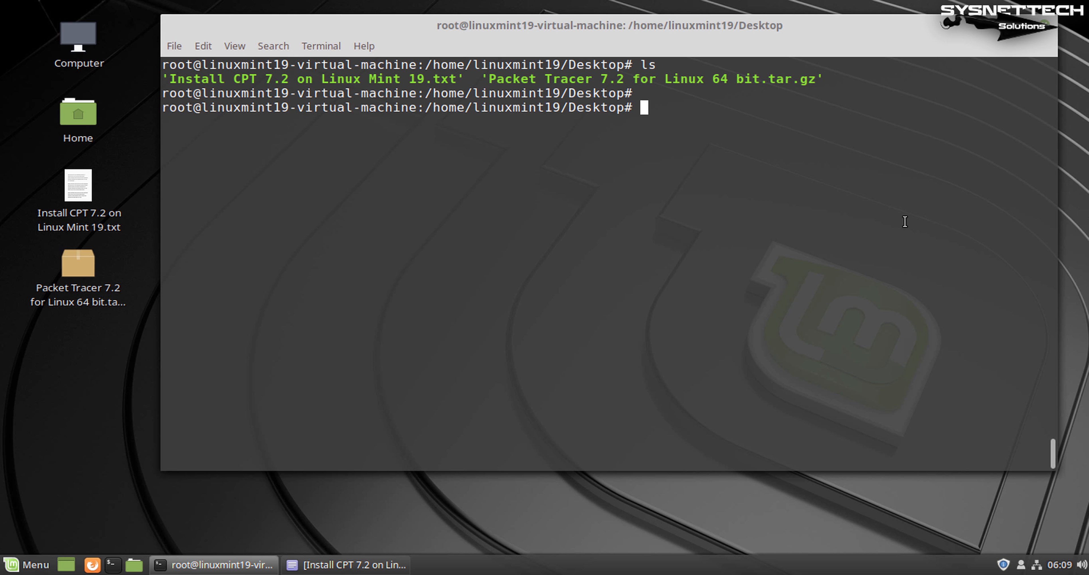
key(Return)
text(mkdir CPT72)
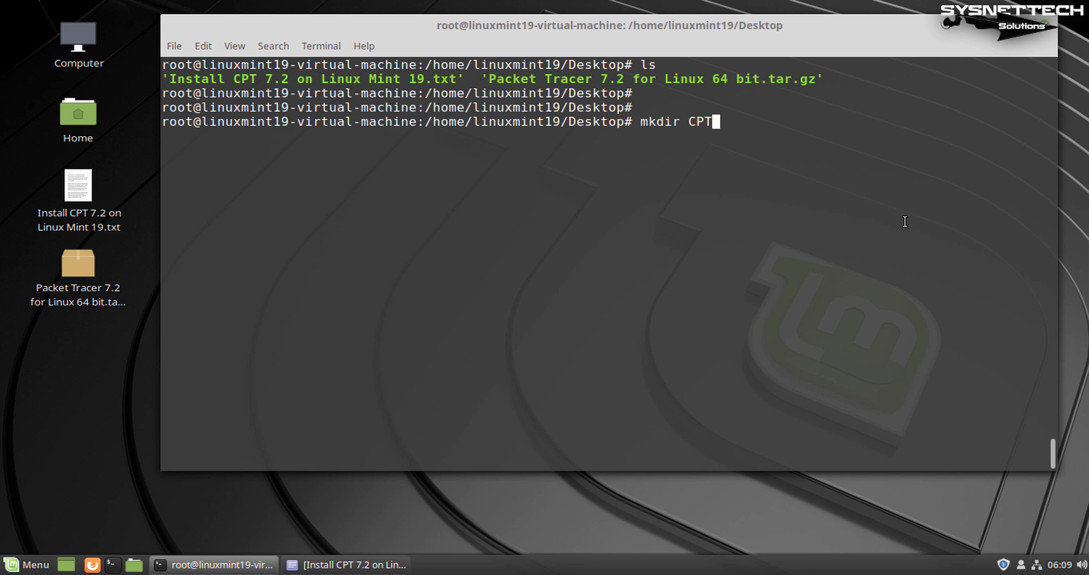
key(Return)
key(Return)
key(Return)
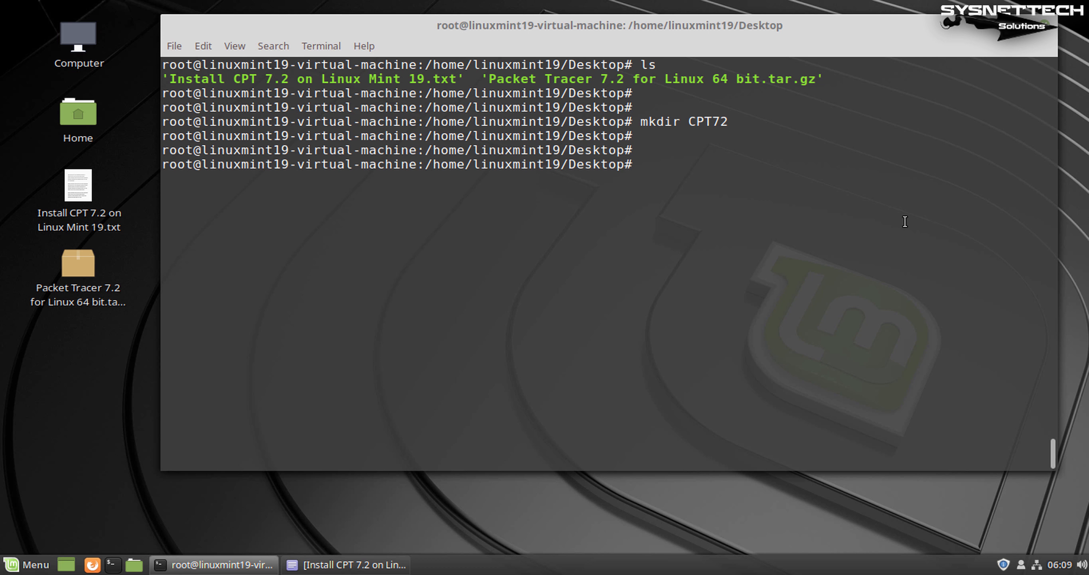
Extract the Packet Tracer archive into CPT72 with tar -xvzf and -C CPT72/
text(tar -xvzf)
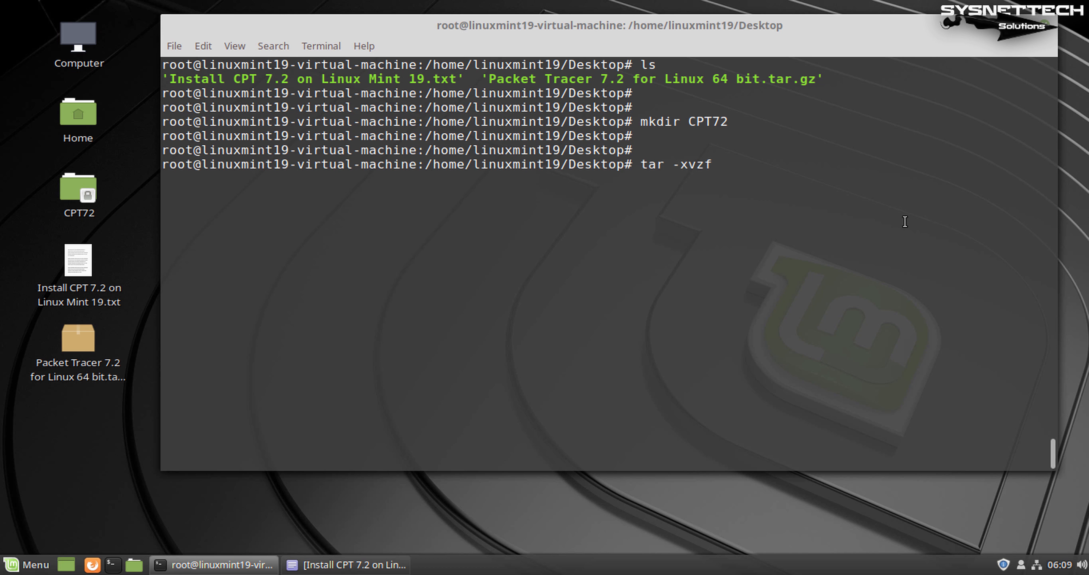
text( Pa)
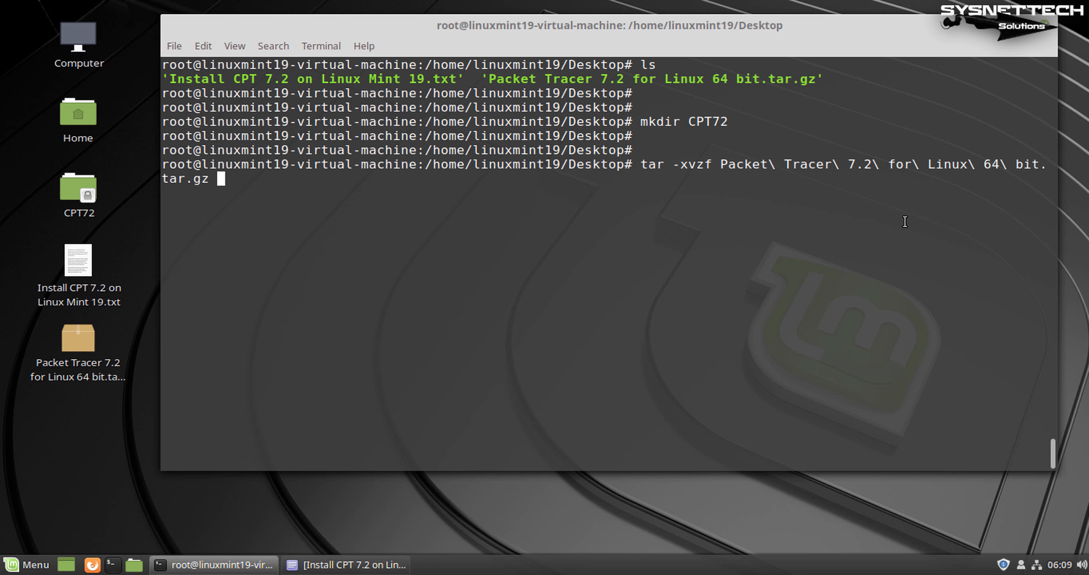
key(Tab)
text(-C C)
key(Tab)
key(Return)
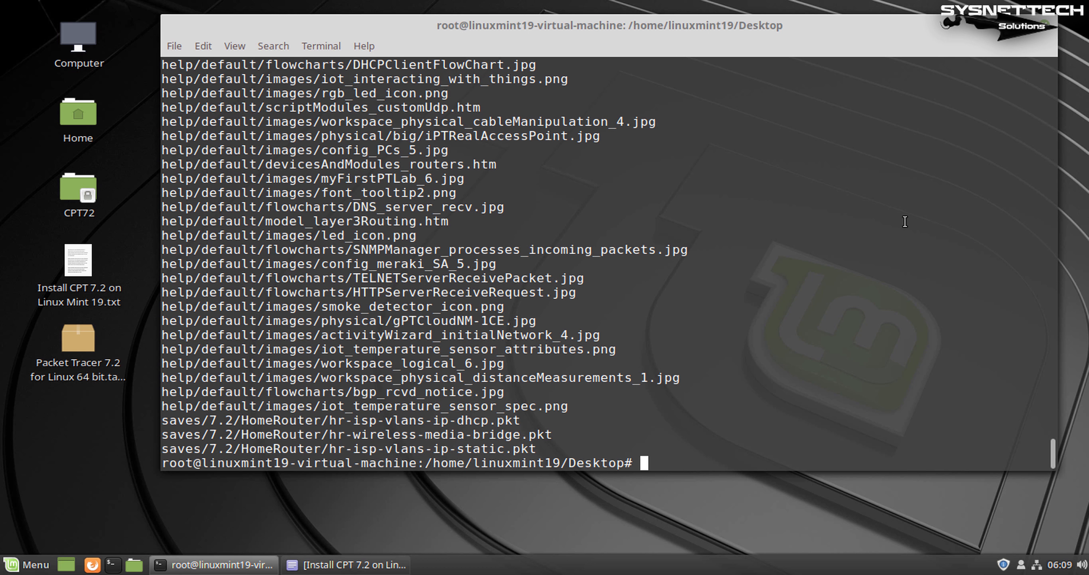
key(ctrl+l)
Change into CPT72 and list its contents, locating the install script
text(ls)
key(Return)
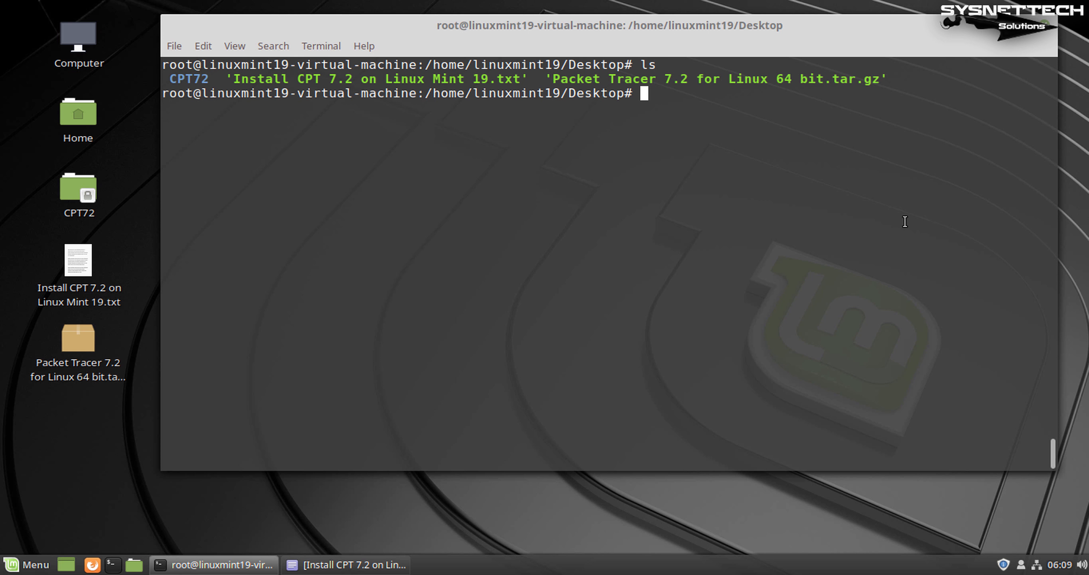
key(Return)
text(cd C)
key(Tab)
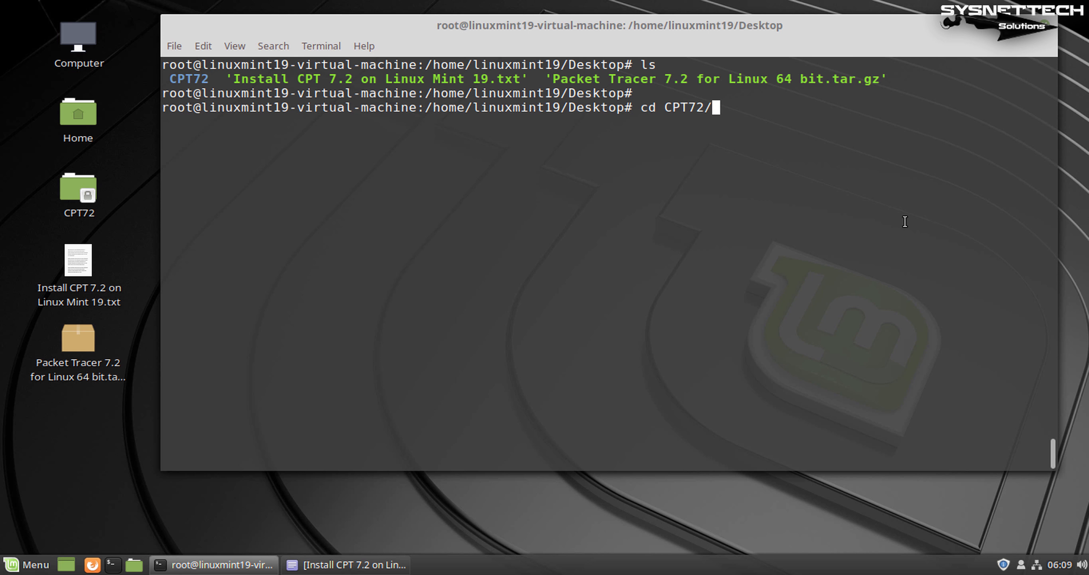
key(Return)
key(Return)
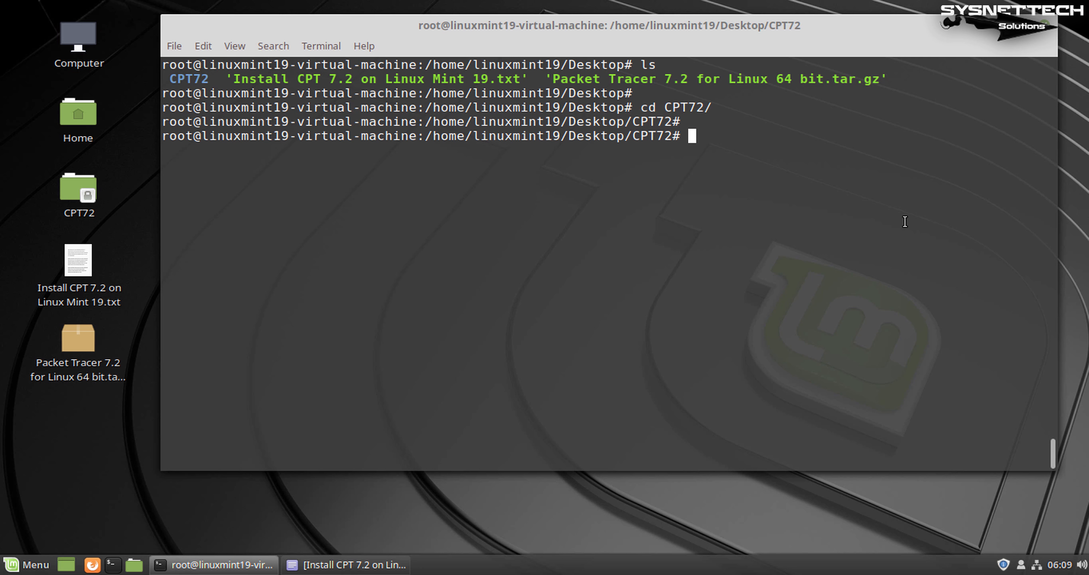
text(ls)
key(Return)
key(Return)
key(Return)
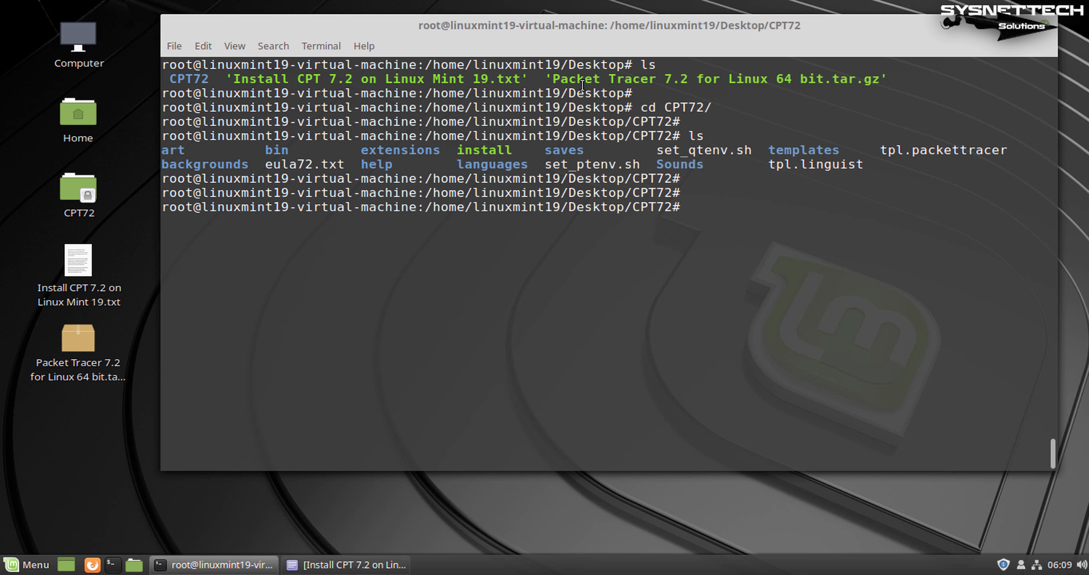
double_click(492, 164)
double_click(491, 146)
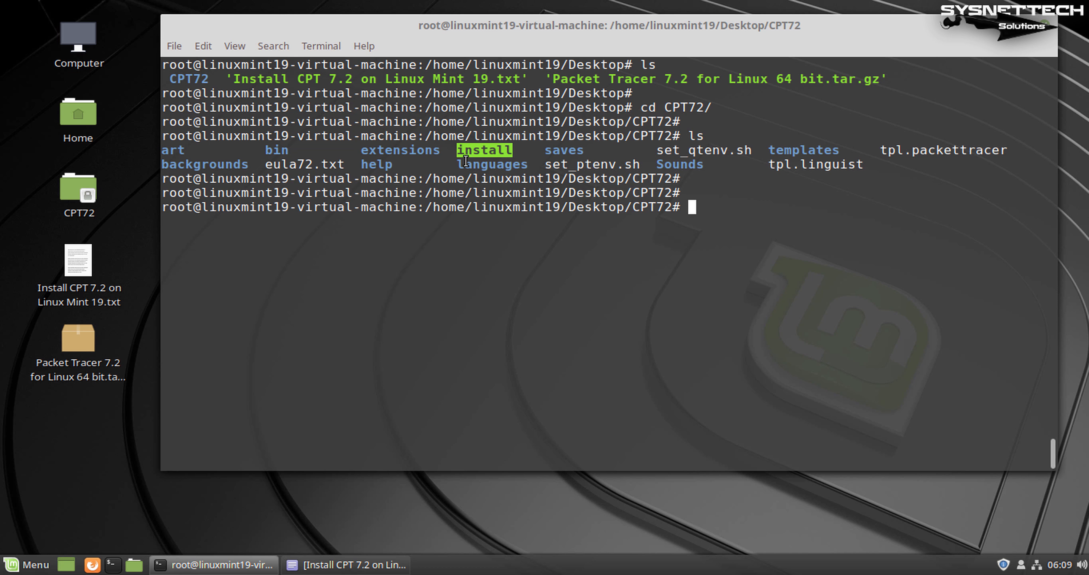
Run the ./install script and open the EULA
click(764, 216)
text(./i)
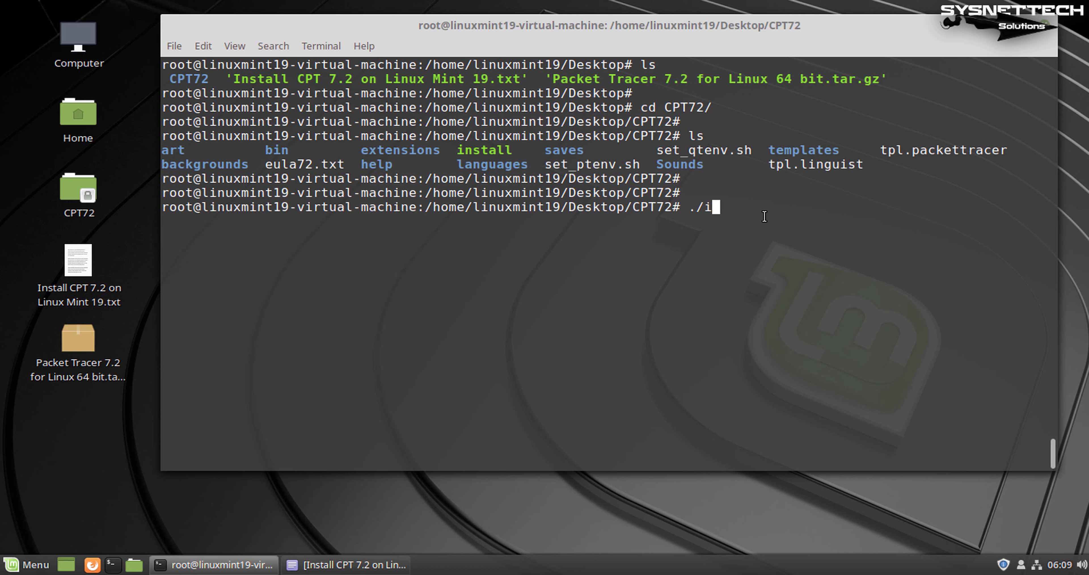
key(Tab)
key(Return)
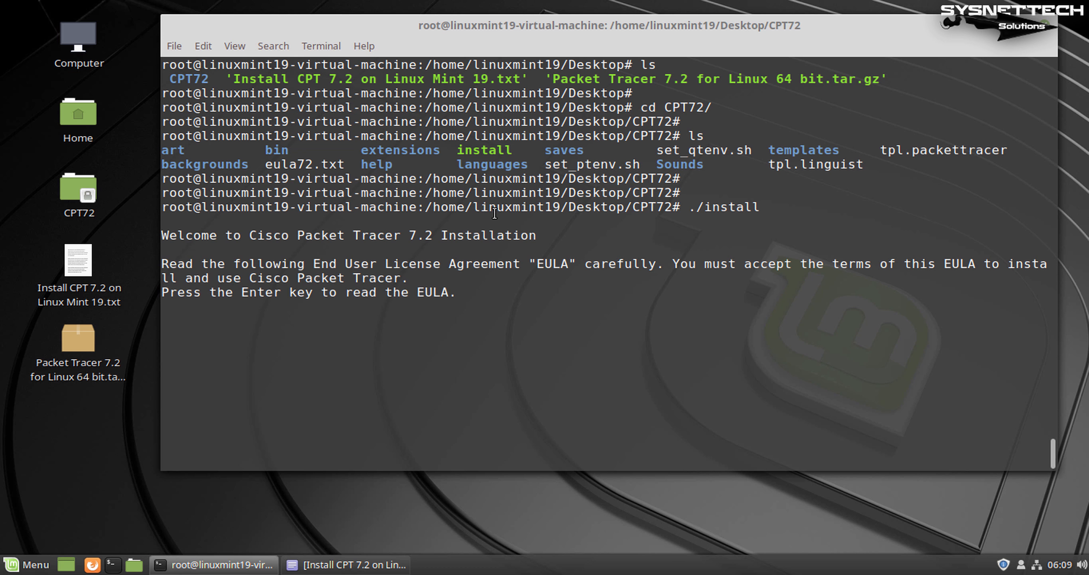
double_click(261, 292)
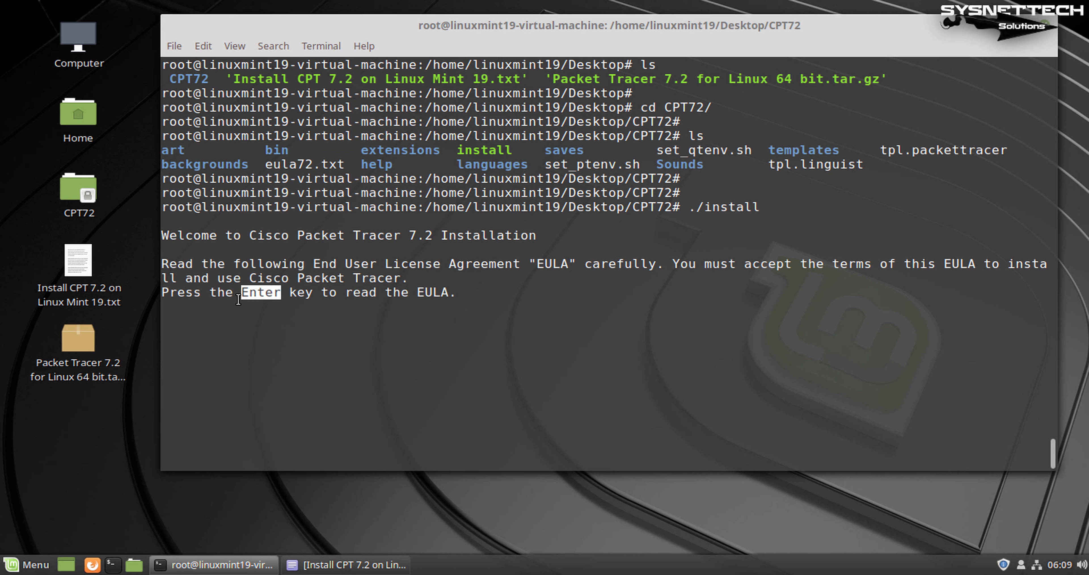
key(Return)
key(Return)
key(Return)
key(Return)
key(Return)
key(Return)
key(Return)
key(Return)
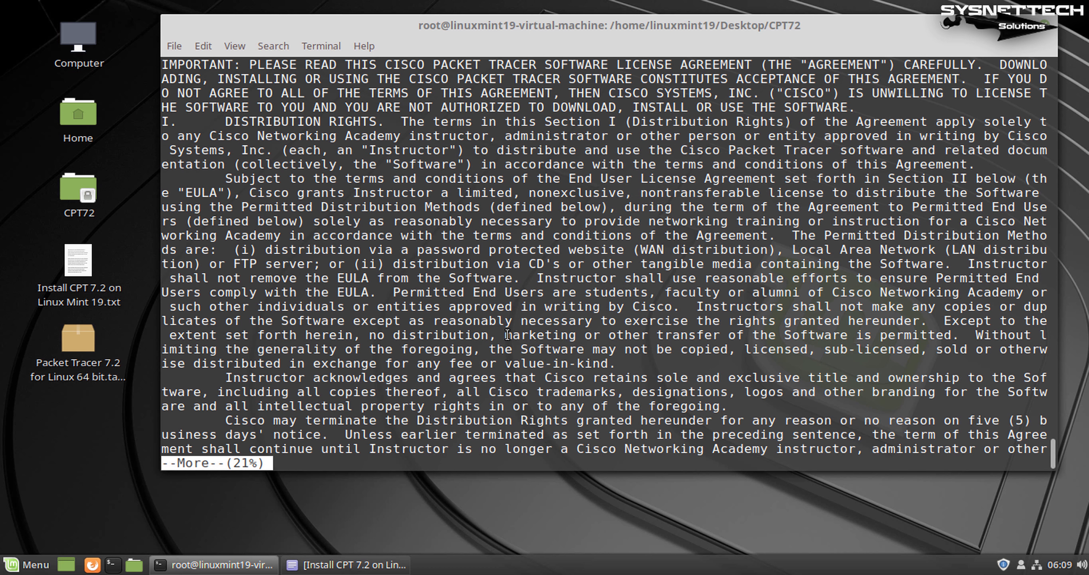
Accept the EULA with Y and keep the default /opt/pt install location
key(space)
key(space)
key(space)
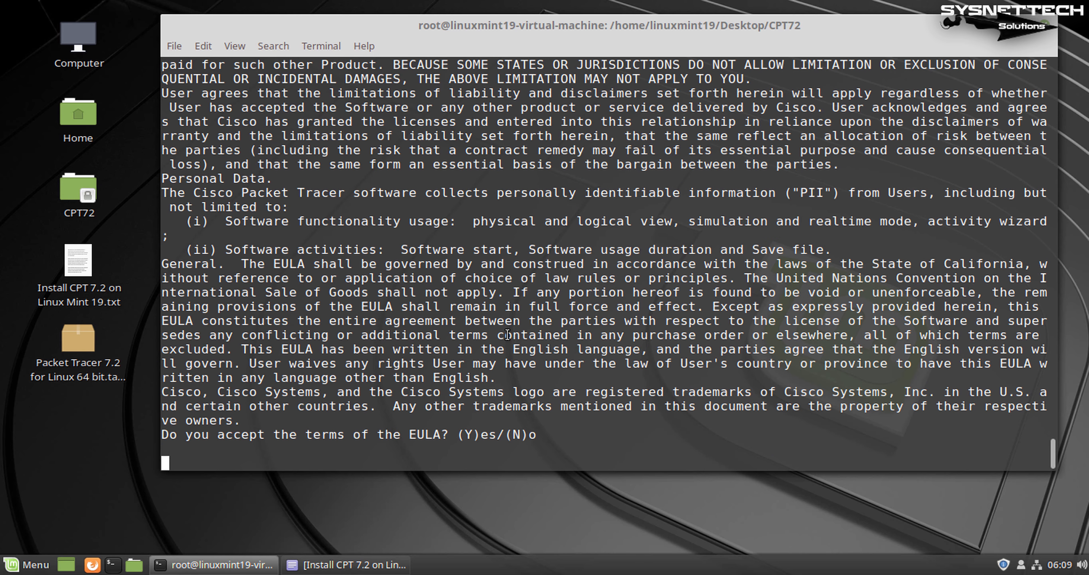
text(Y)
drag(466, 434, 493, 434)
drag(175, 472, 144, 457)
click(224, 465)
key(Return)
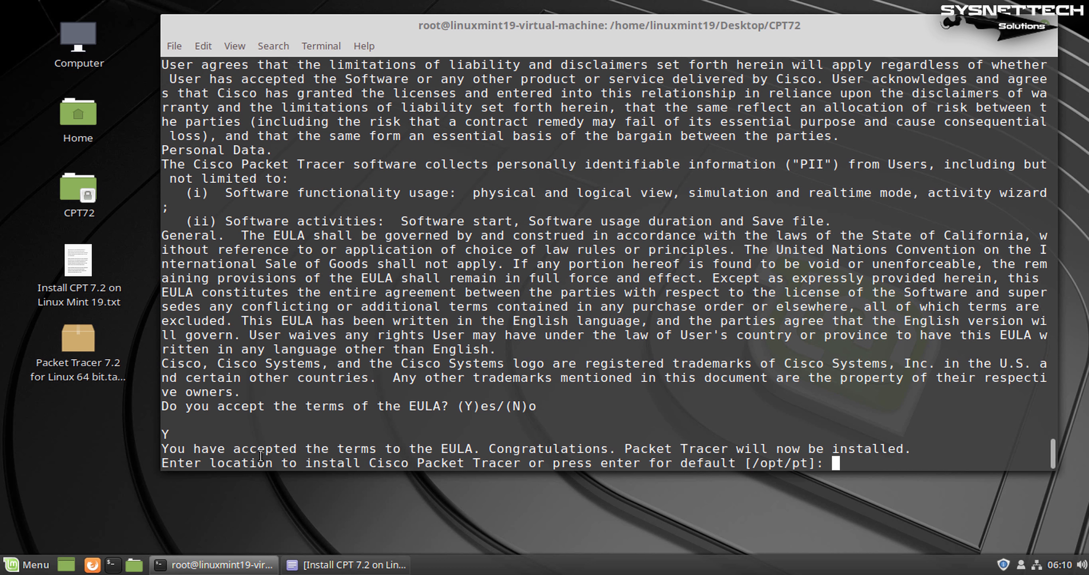
key(Return)
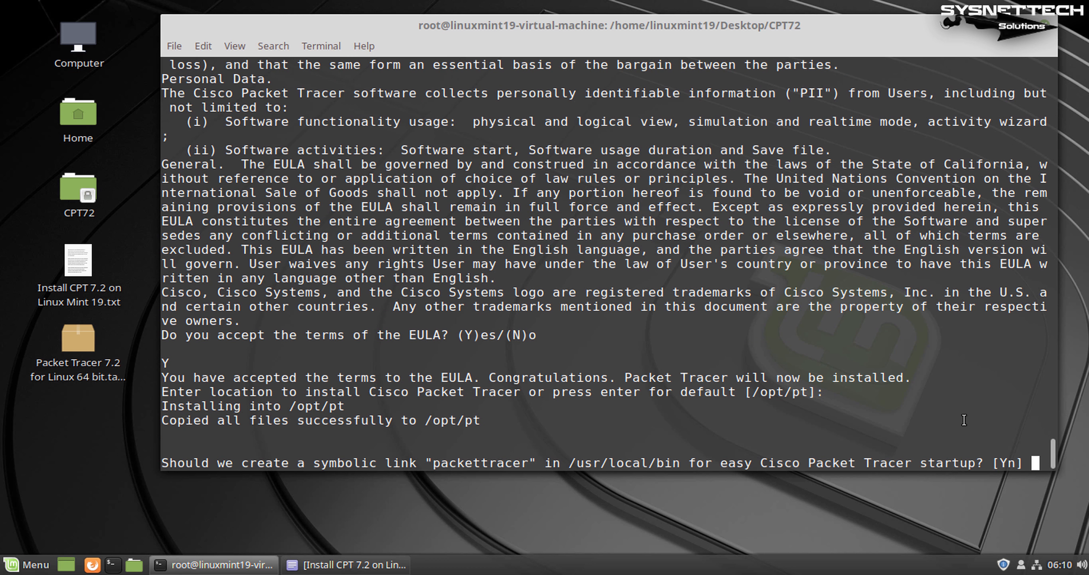
Accept the packettracer symbolic link and try the packettracer launcher command
key(Return)
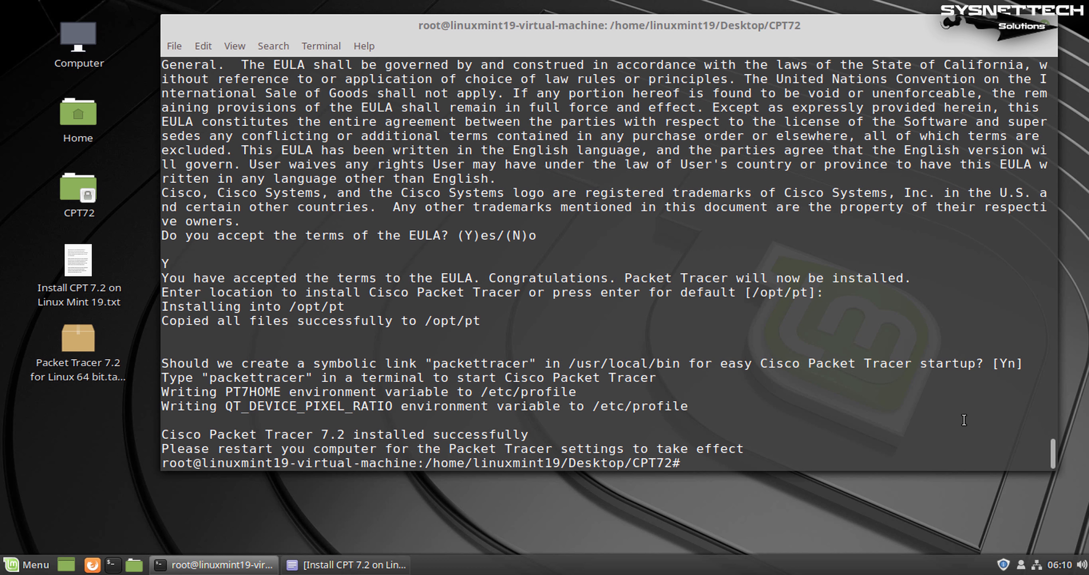
key(Return)
key(Return)
key(Return)
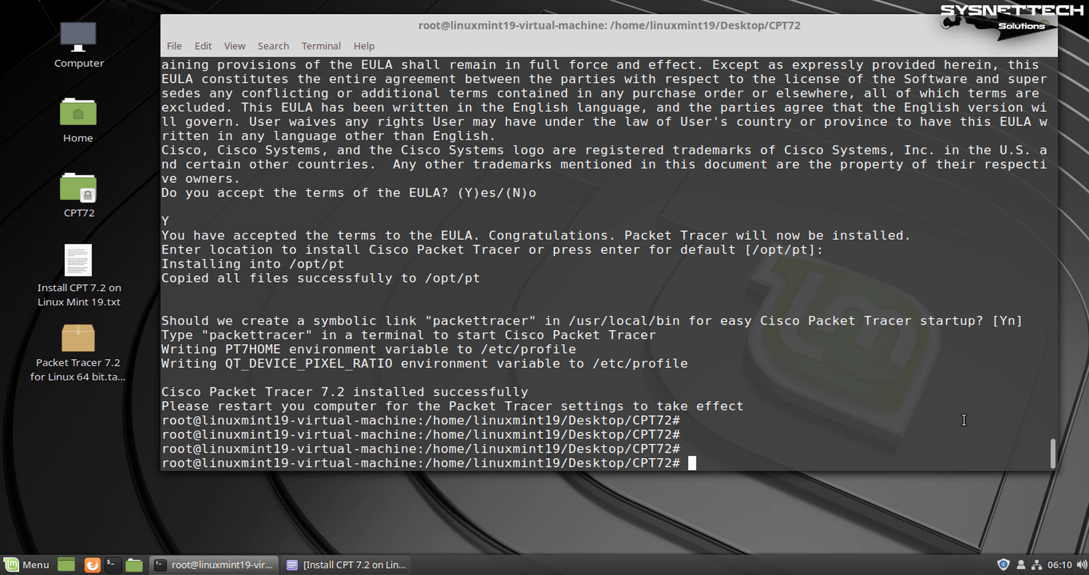
key(ctrl+l)
text(pac)
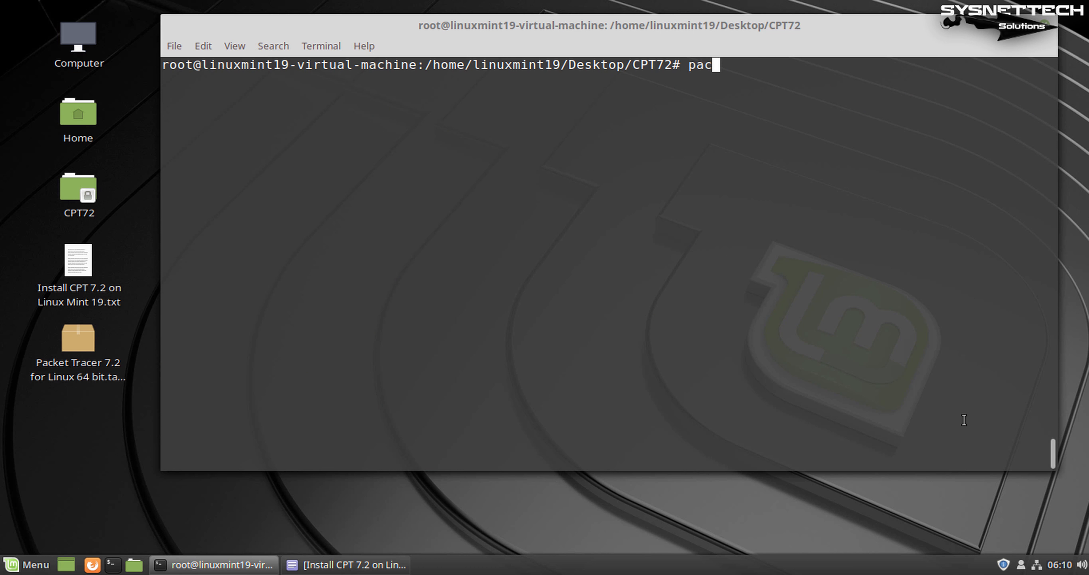
text(kettracer)
key(Return)
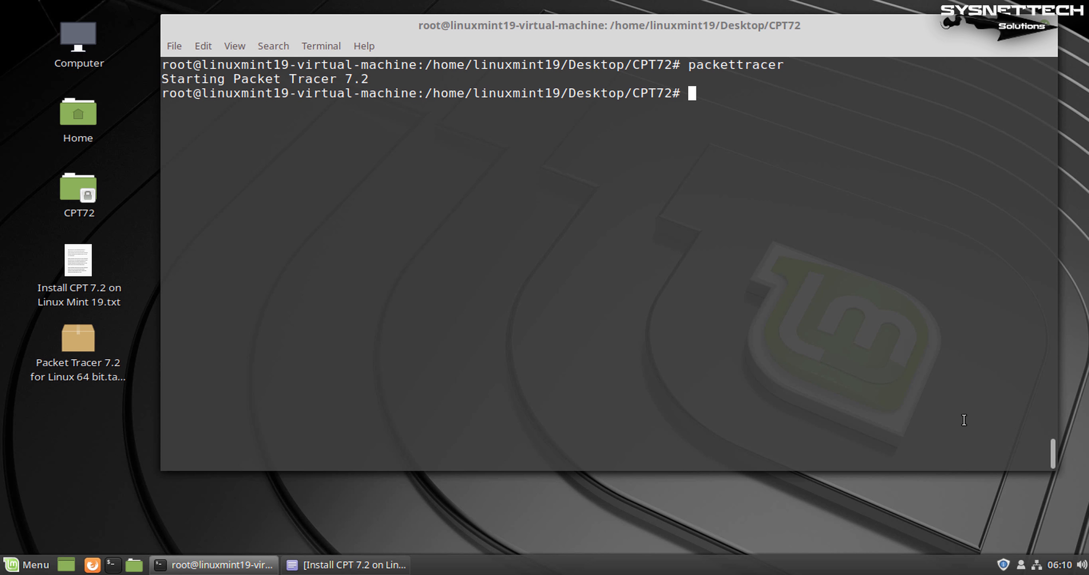
key(Return)
key(Return)
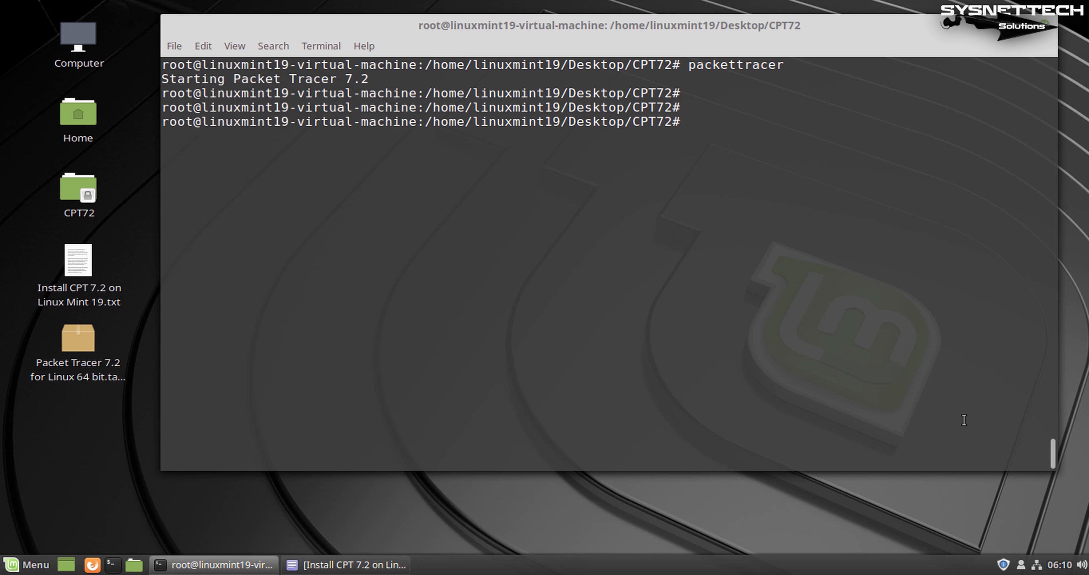
key(ctrl+l)
Change into /opt/pt/bin and list its contents
text(cd /e)
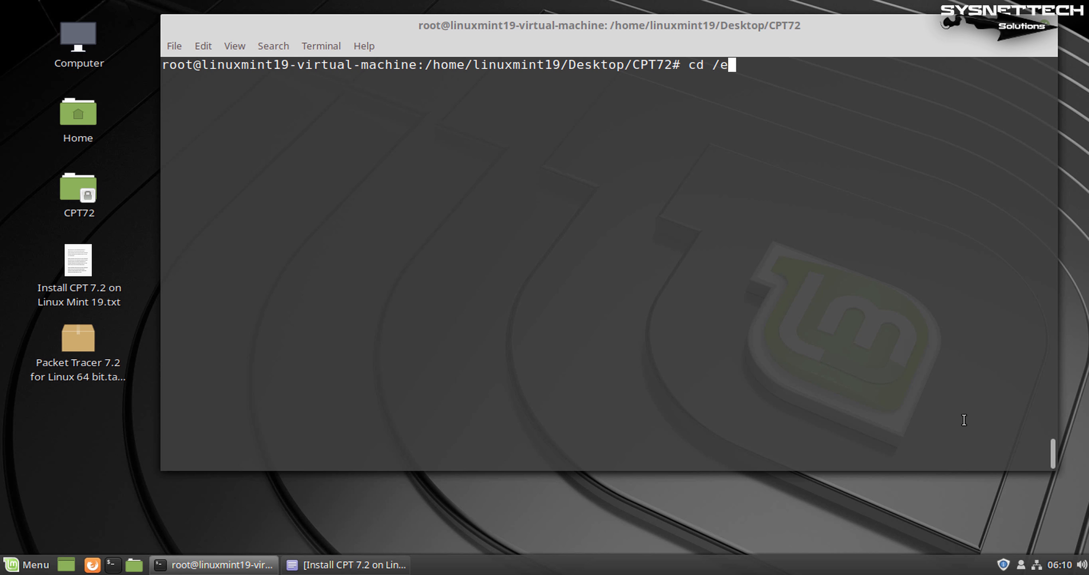
key(BackSpace)
text(opt/pt/b)
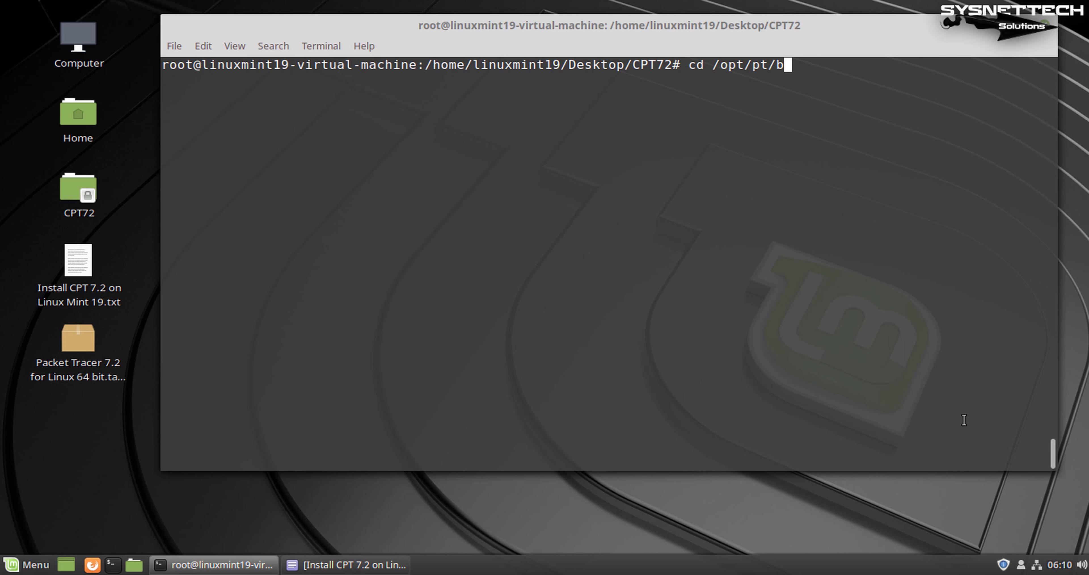
text(in/)
key(Return)
key(Return)
text(ls)
key(Return)
key(Return)
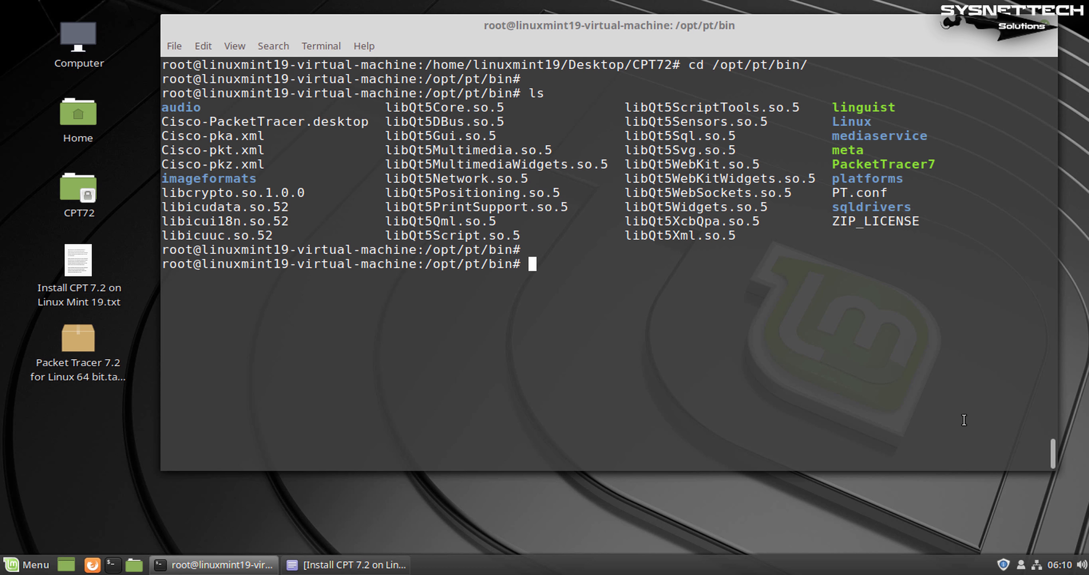
key(Return)
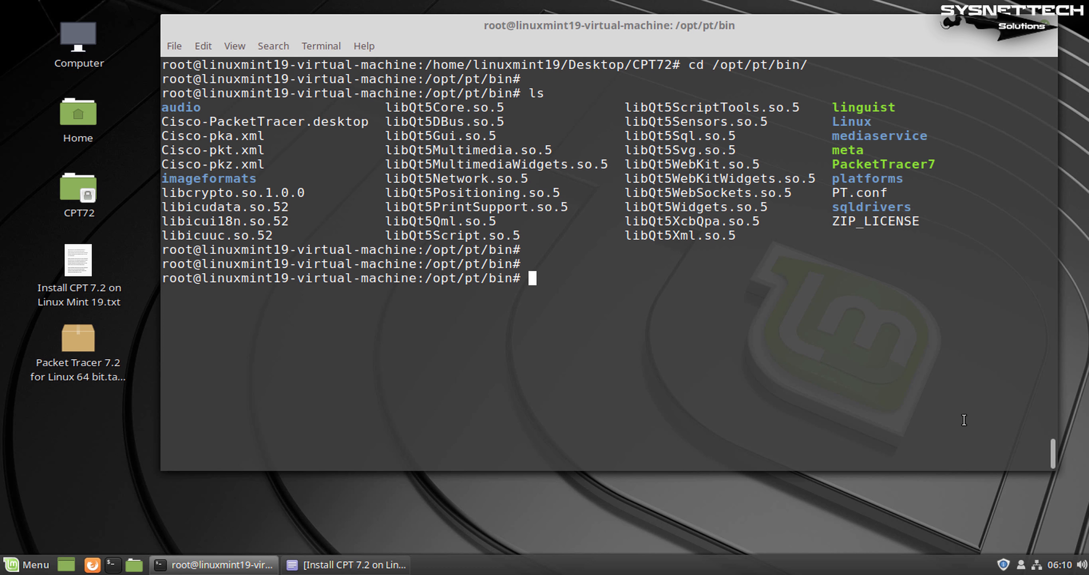
Run ./PacketTracer7, note the missing libpng12.so.0 error, and bring up the instructions file
double_click(885, 164)
click(855, 300)
text(./Pa)
key(Tab)
key(Return)
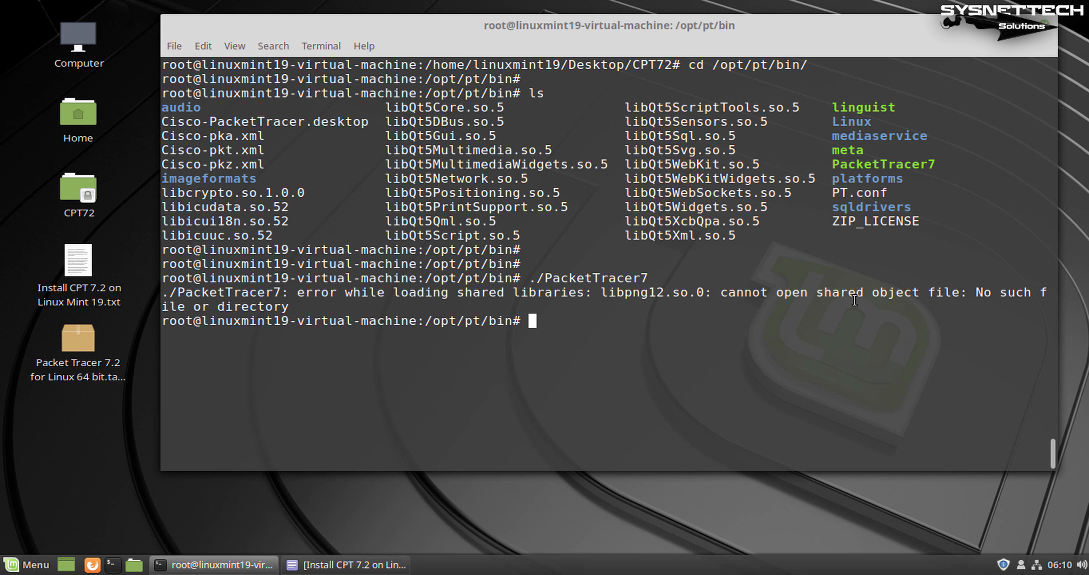
mouse_move(706, 295)
mouse_down()
mouse_move(607, 295)
mouse_move(705, 294)
mouse_up()
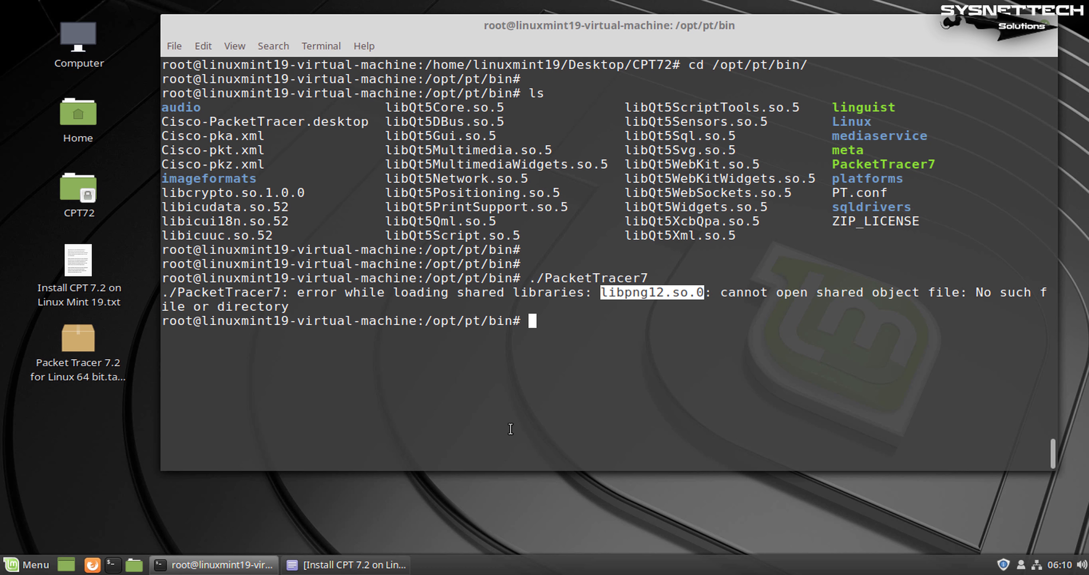
click(330, 564)
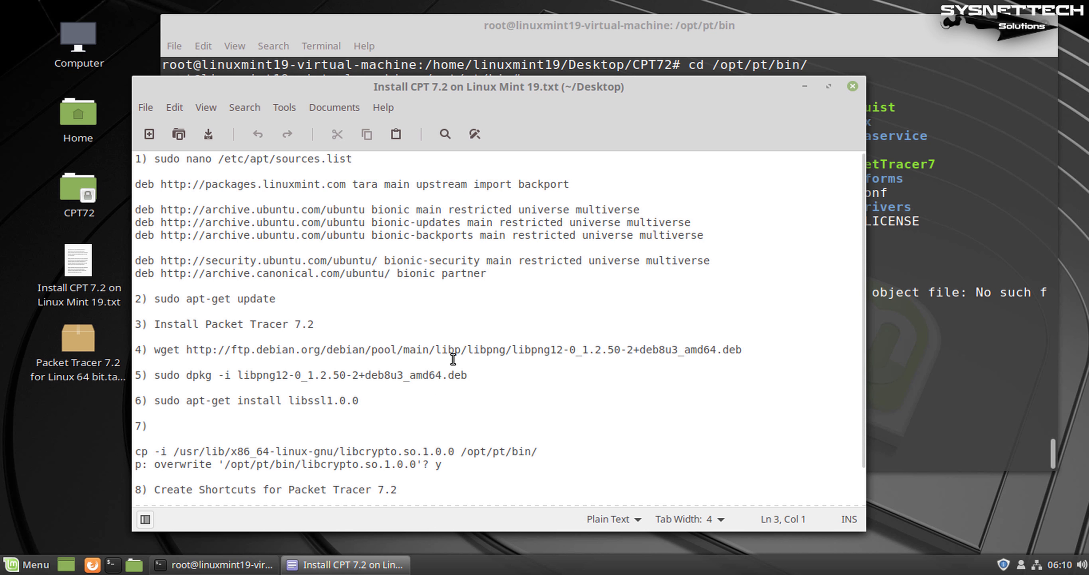
Copy the libpng12 wget command from the notes and download the package in the terminal
click(477, 349)
drag(743, 350, 154, 353)
key(ctrl+c)
click(904, 374)
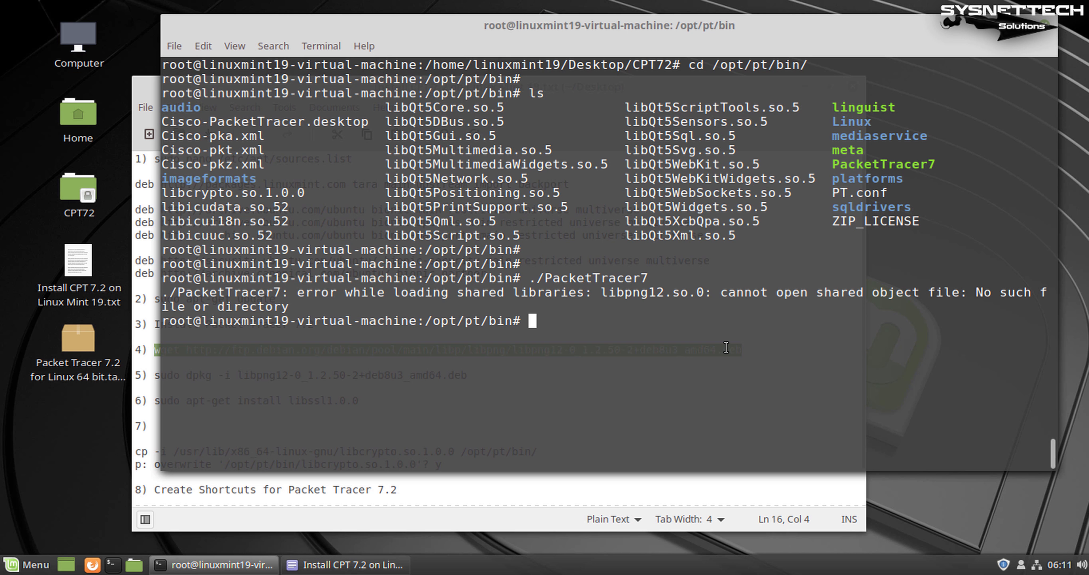
right_click(594, 329)
click(671, 422)
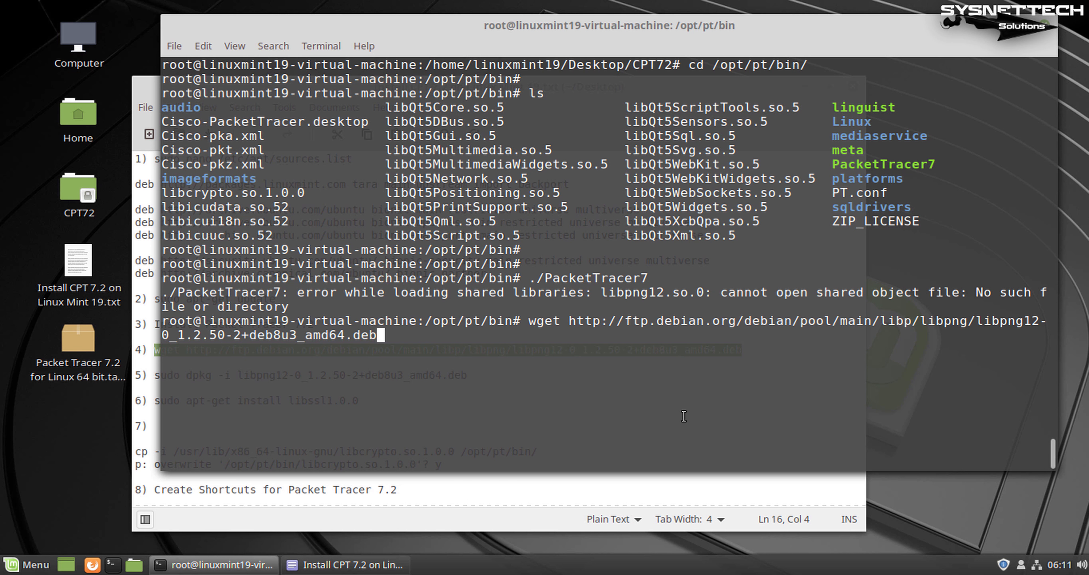
key(Return)
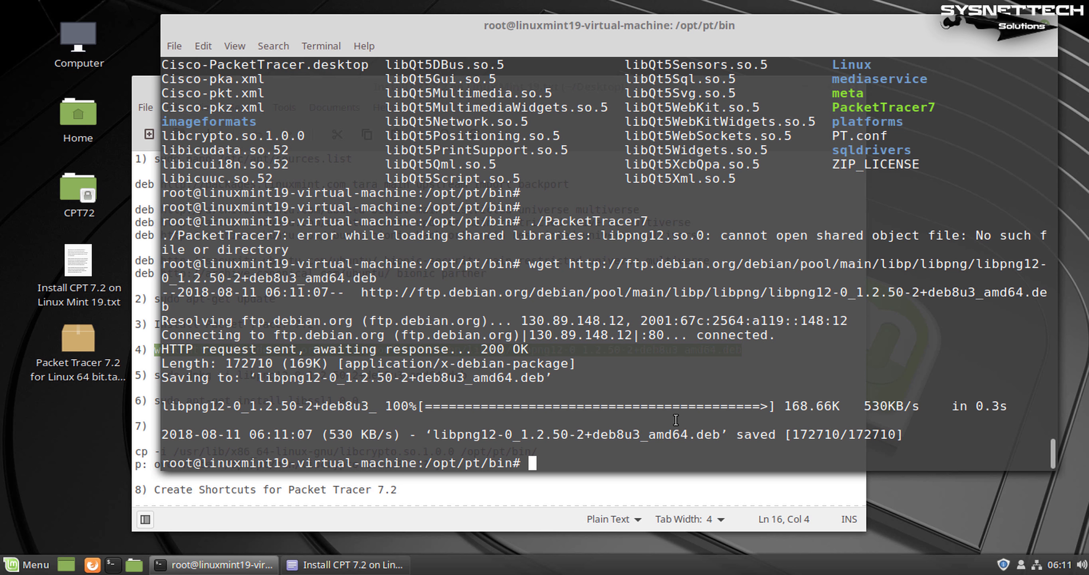
Install it with 'sudo dpkg -i libpng12-0_1.2.50-2+deb8u3_amd64.deb'
click(595, 490)
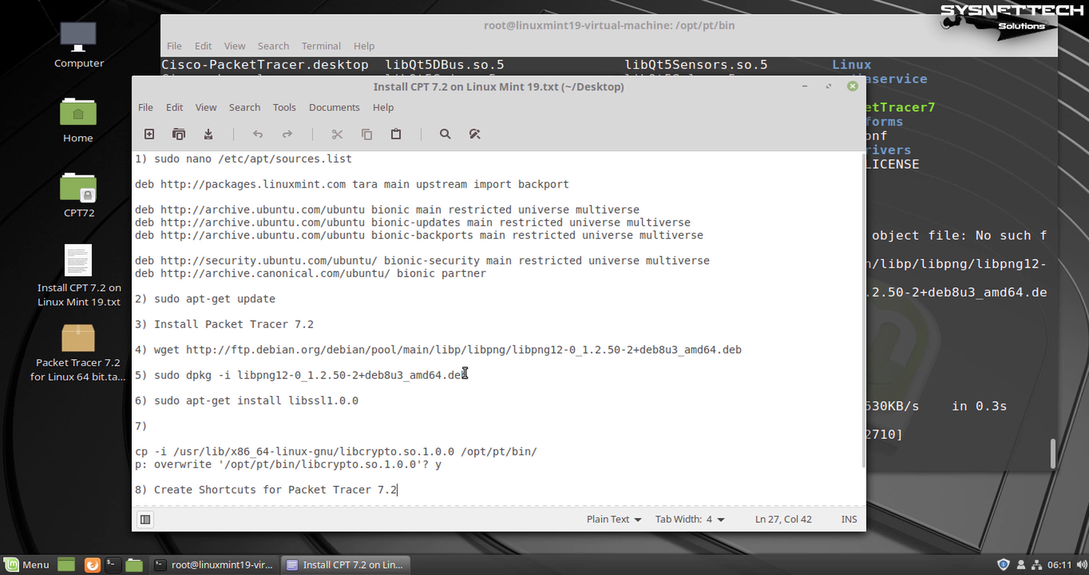
drag(465, 373, 155, 375)
key(ctrl+c)
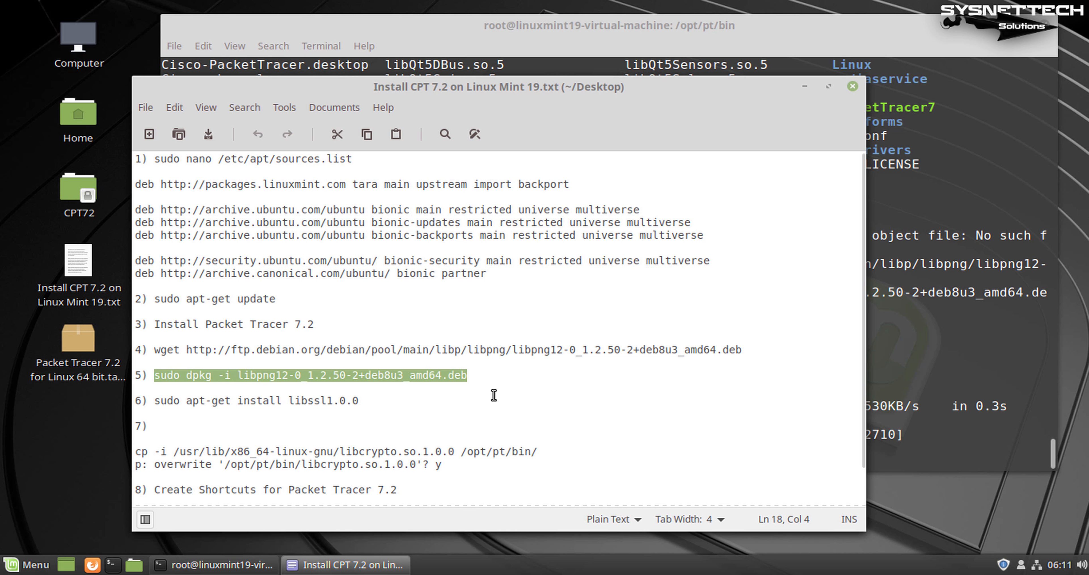
click(904, 377)
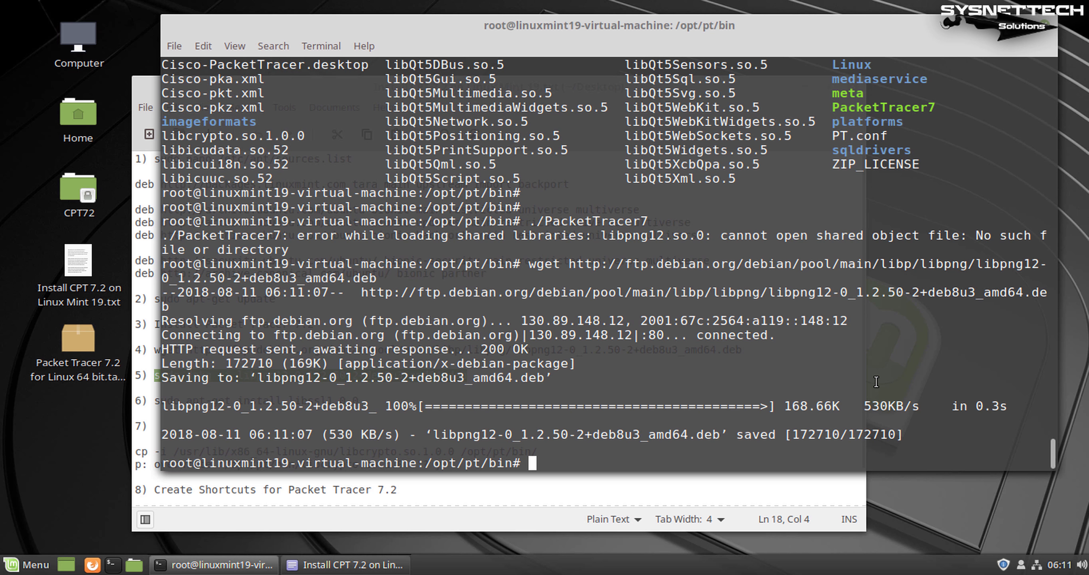
key(ctrl+l)
middle_click(738, 383)
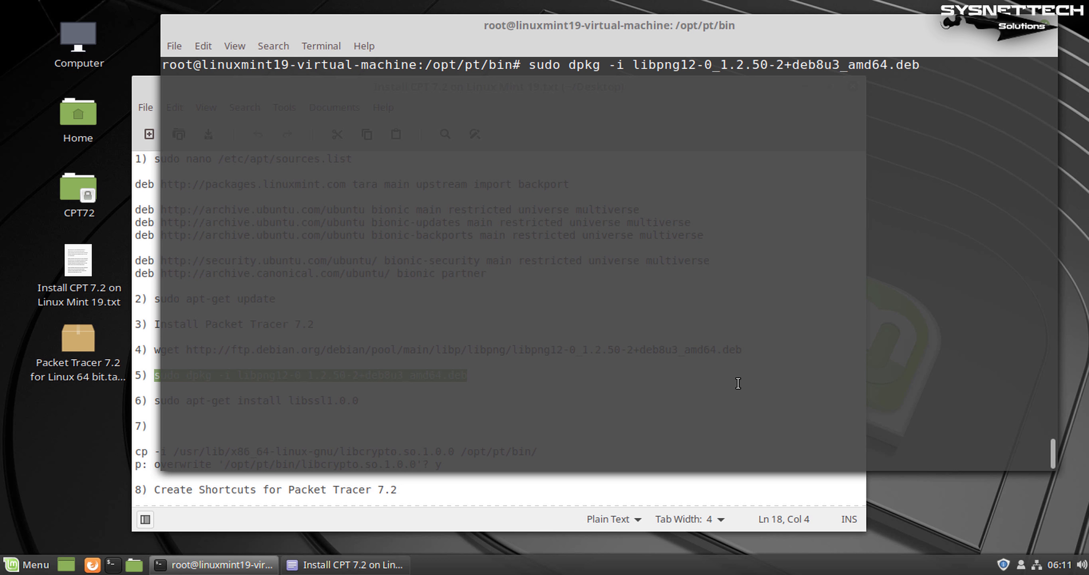
key(Return)
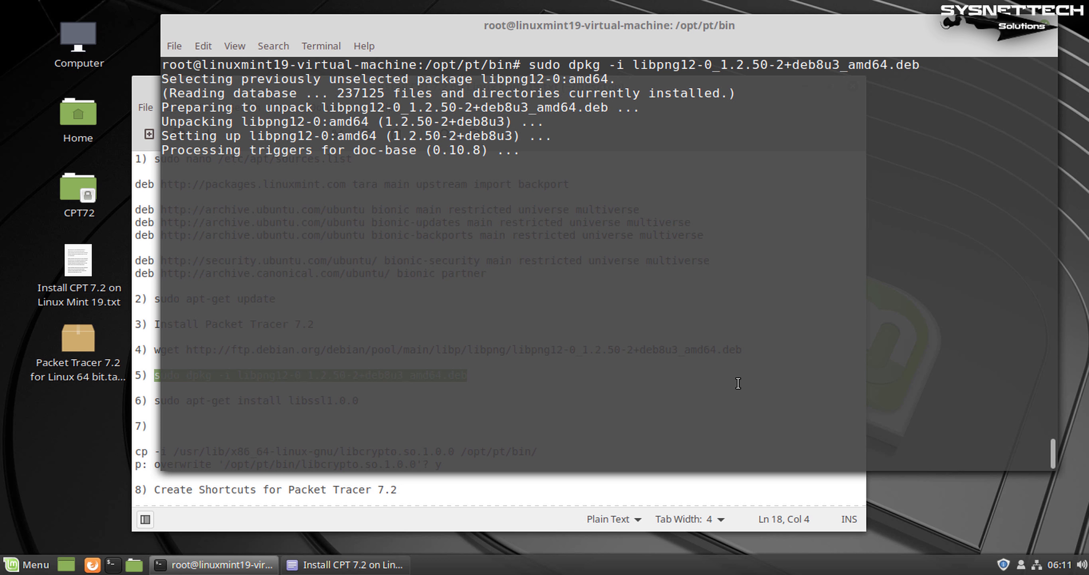
Hide the notes, clear the screen, and relaunch ./PacketTracer7 from command history
click(528, 486)
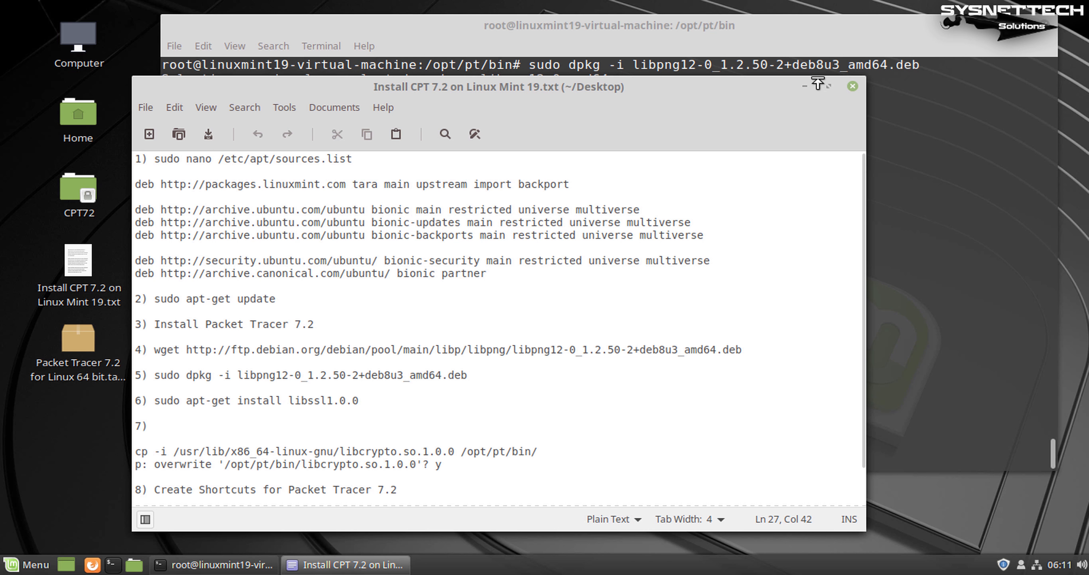
click(805, 86)
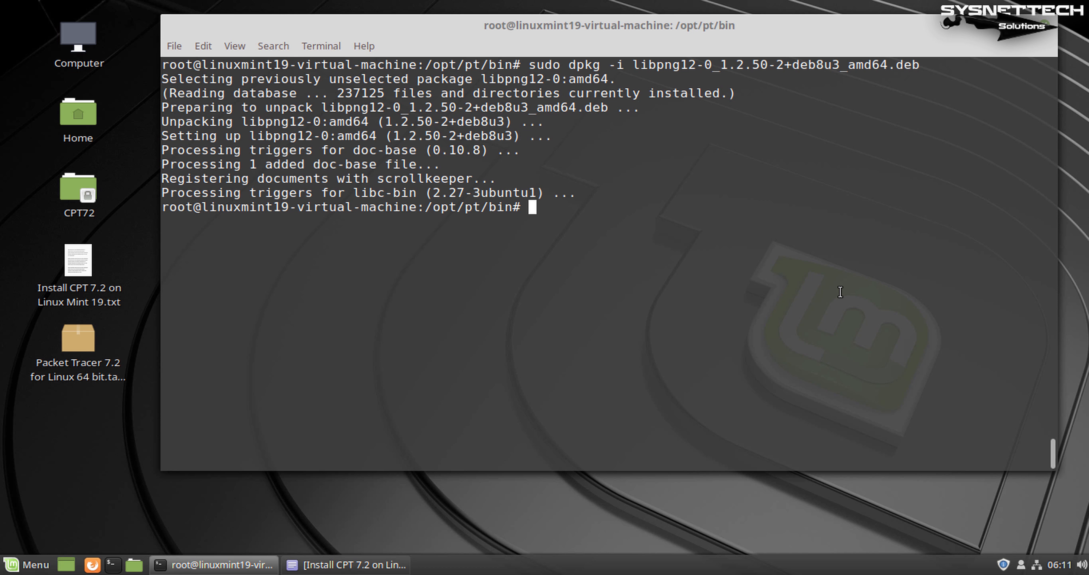
key(Return)
key(Return)
key(ctrl+l)
key(Up)
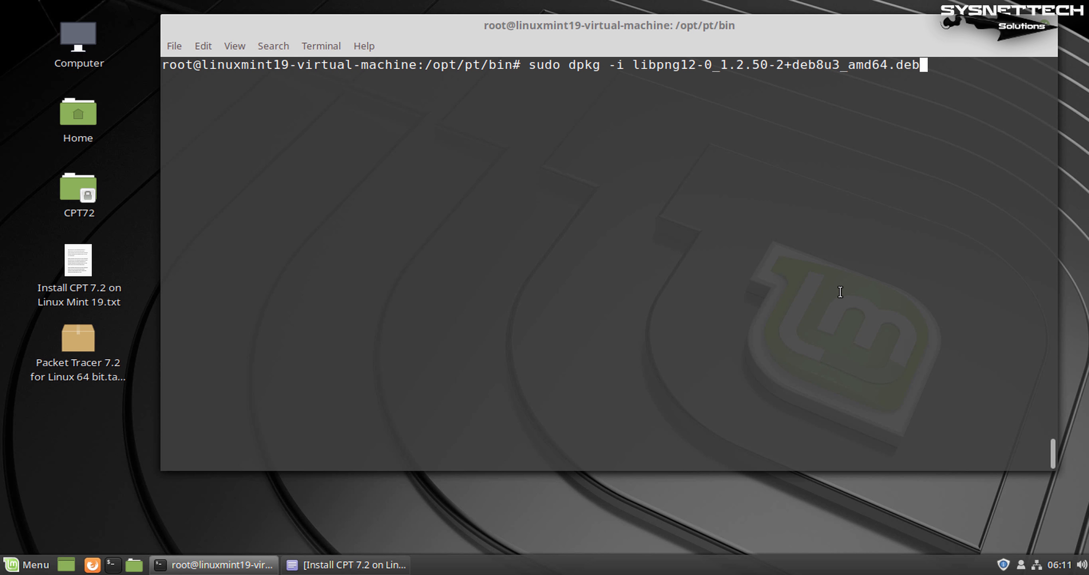
key(Up)
key(Return)
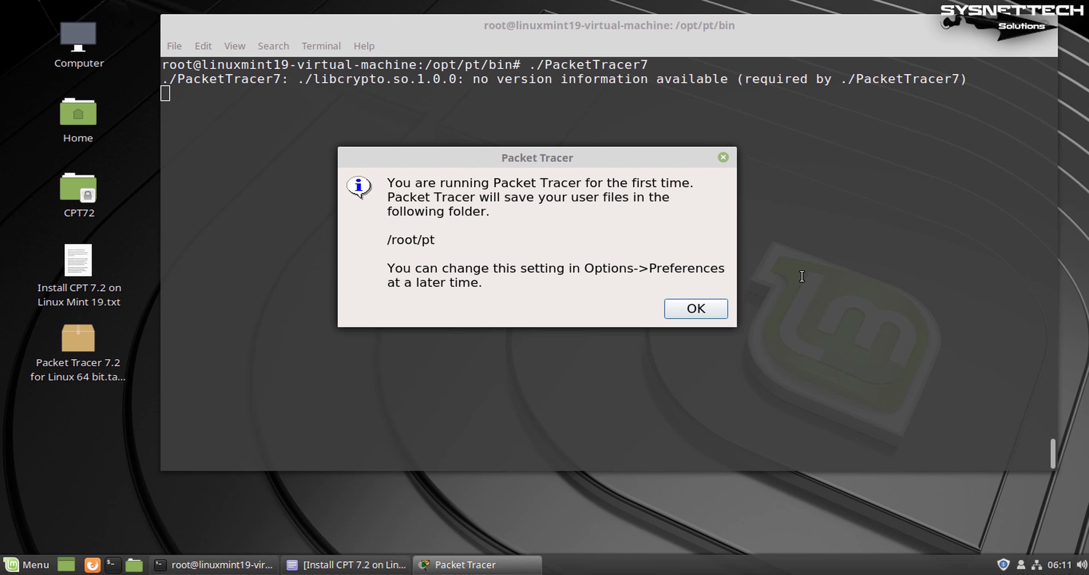
Select the libcrypto warning line in the terminal output
drag(330, 79, 615, 79)
click(599, 89)
triple_click(599, 89)
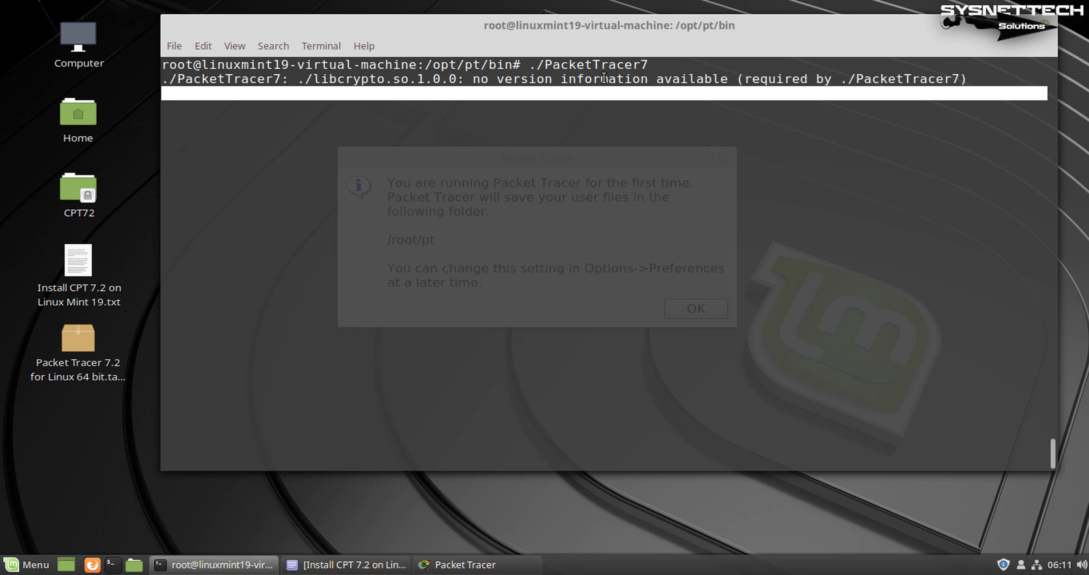
triple_click(604, 79)
Accept the /root/pt first-run notice and continue as a guest, confirming after the countdown
click(460, 562)
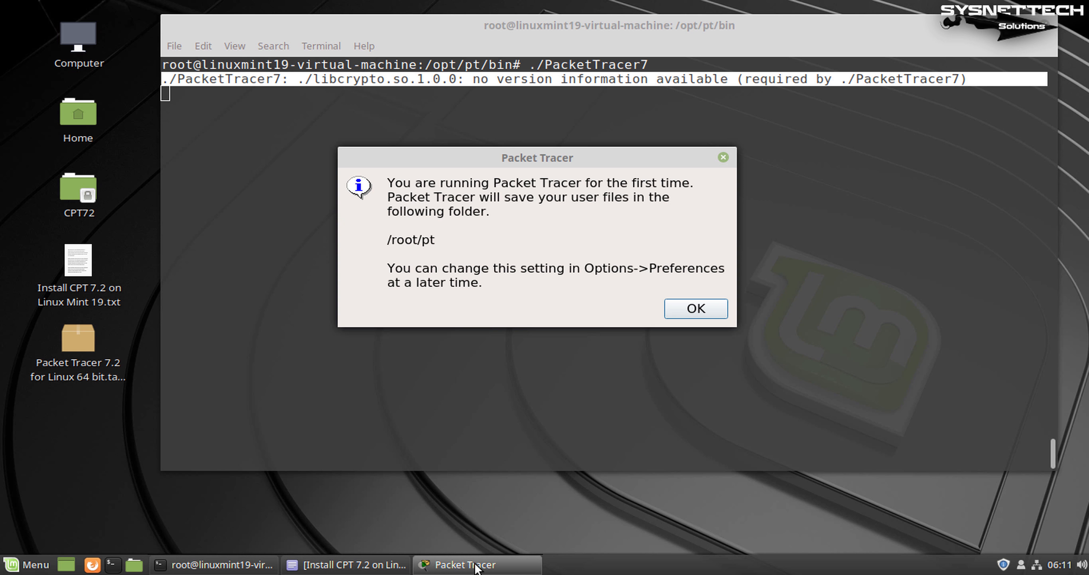
click(715, 311)
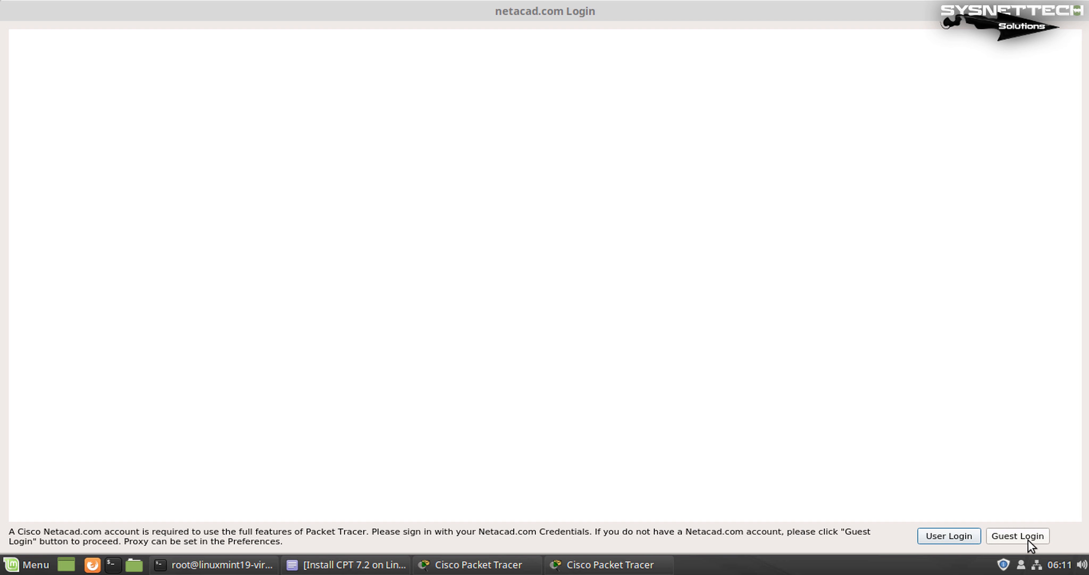
click(1028, 533)
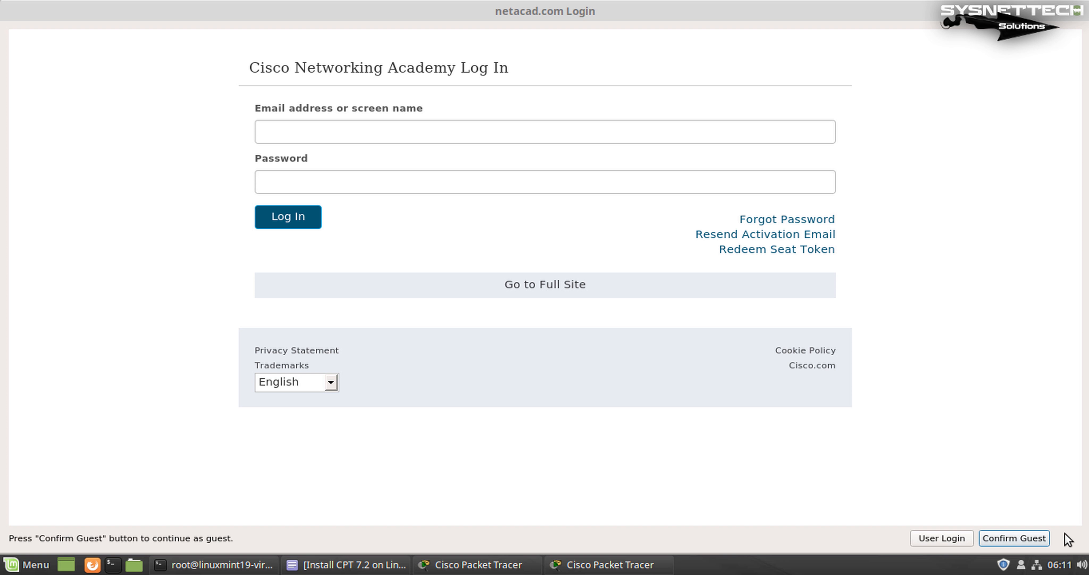
click(1025, 533)
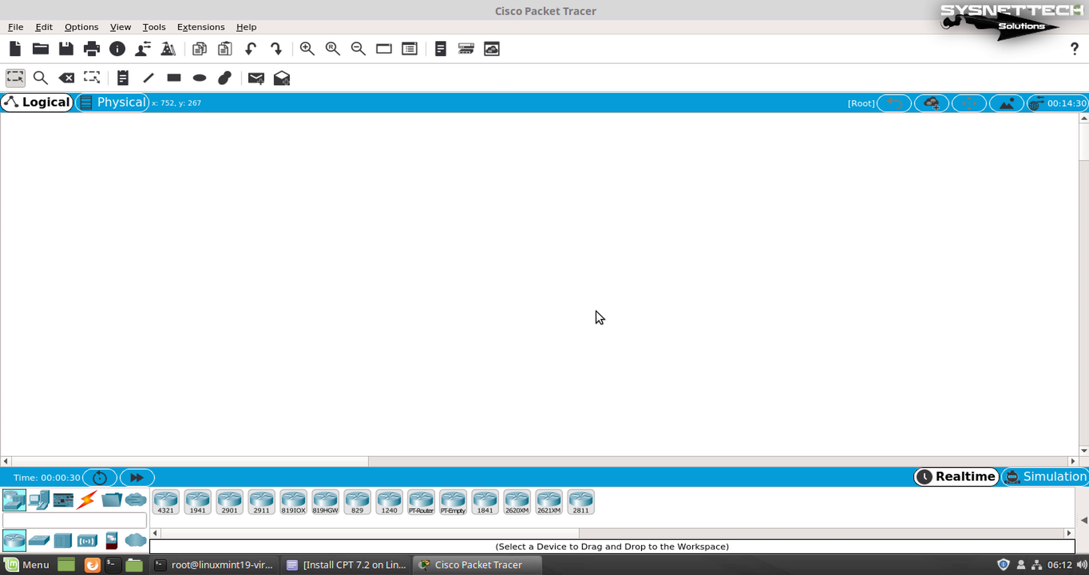
Rearrange the windows and maximize the Packet Tracer window
drag(239, 234, 625, 318)
drag(683, 292, 298, 118)
double_click(292, 12)
double_click(546, 44)
Confirm version 7.2.0.0226 in Help > About, quit Packet Tracer, and select 'Firefox' in the errors
click(246, 27)
click(291, 94)
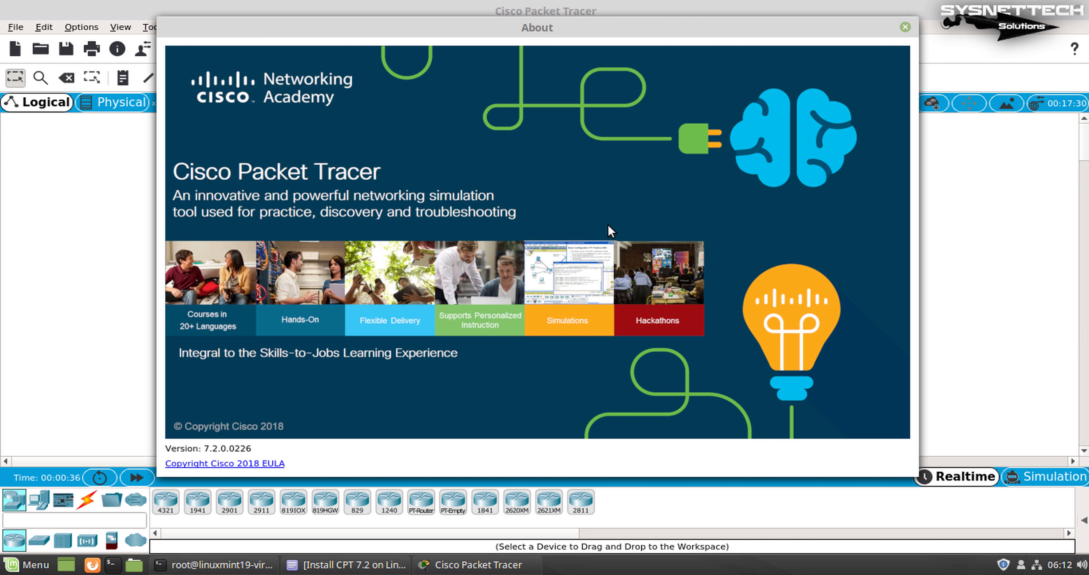
click(904, 28)
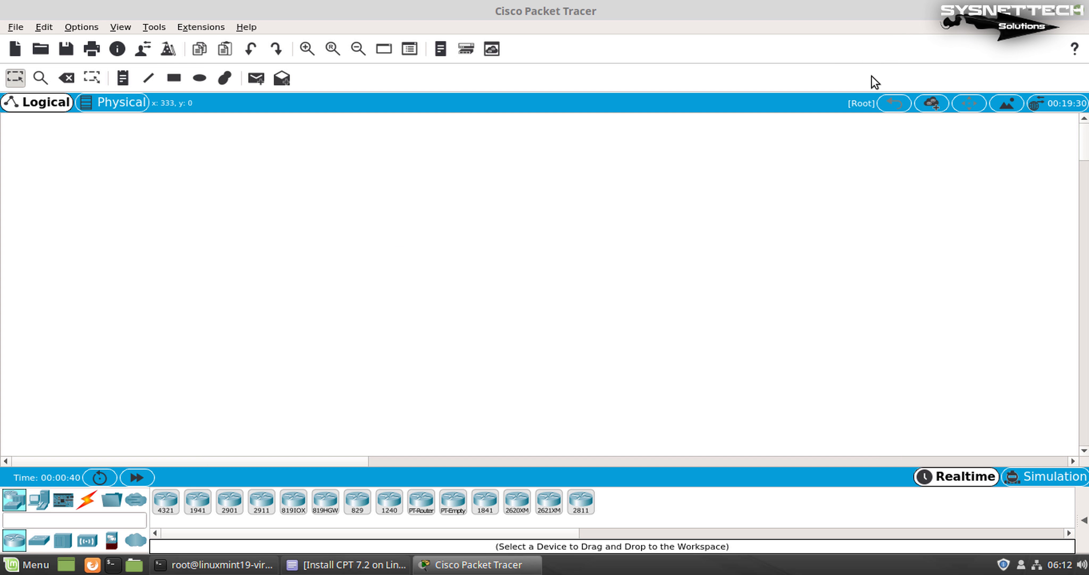
click(1080, 16)
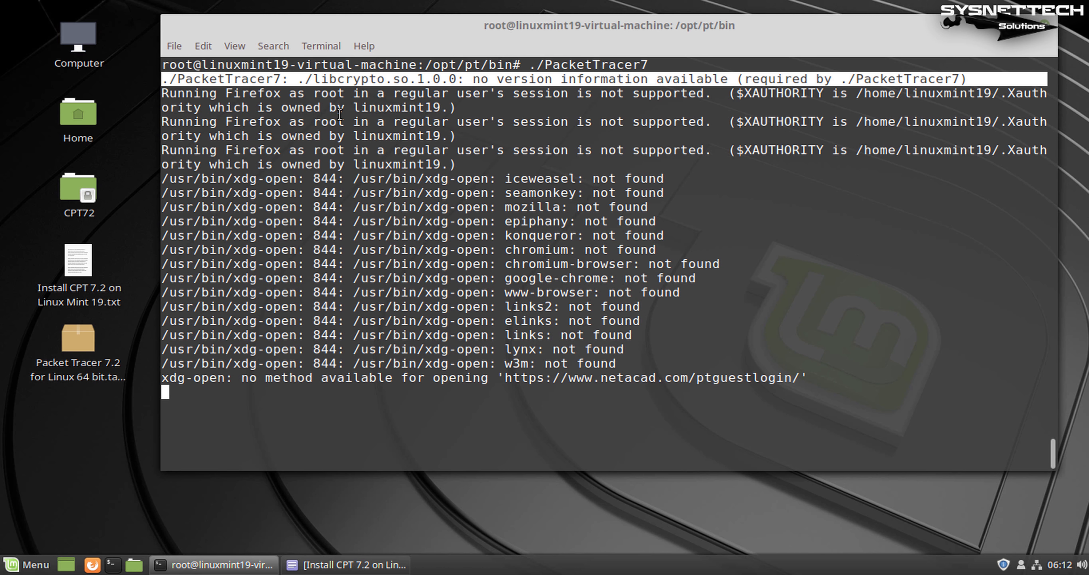
double_click(252, 93)
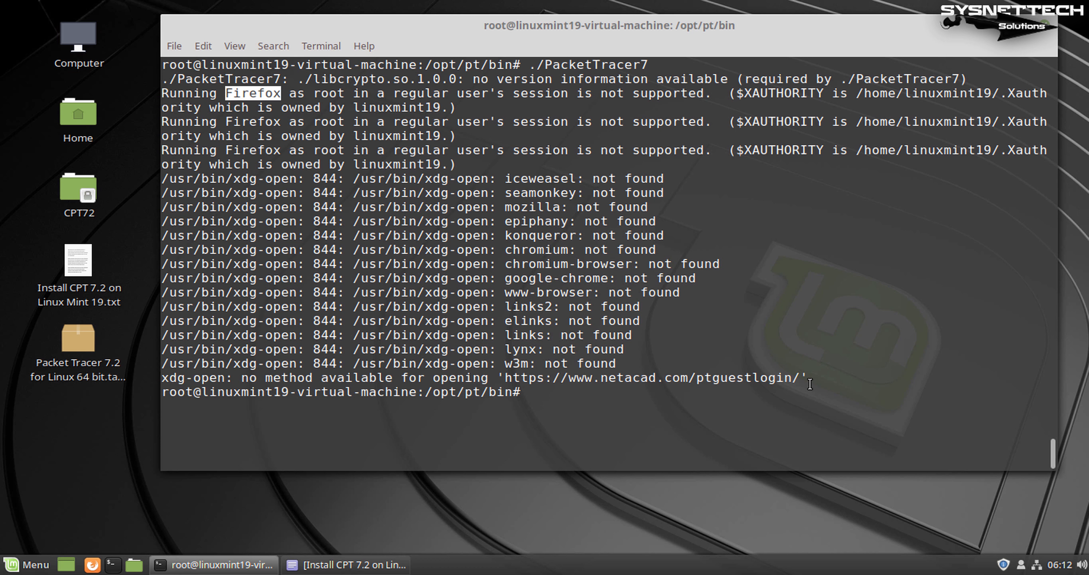
Review the Firefox error lines, then wipe the terminal with Ctrl+L
drag(345, 93, 472, 93)
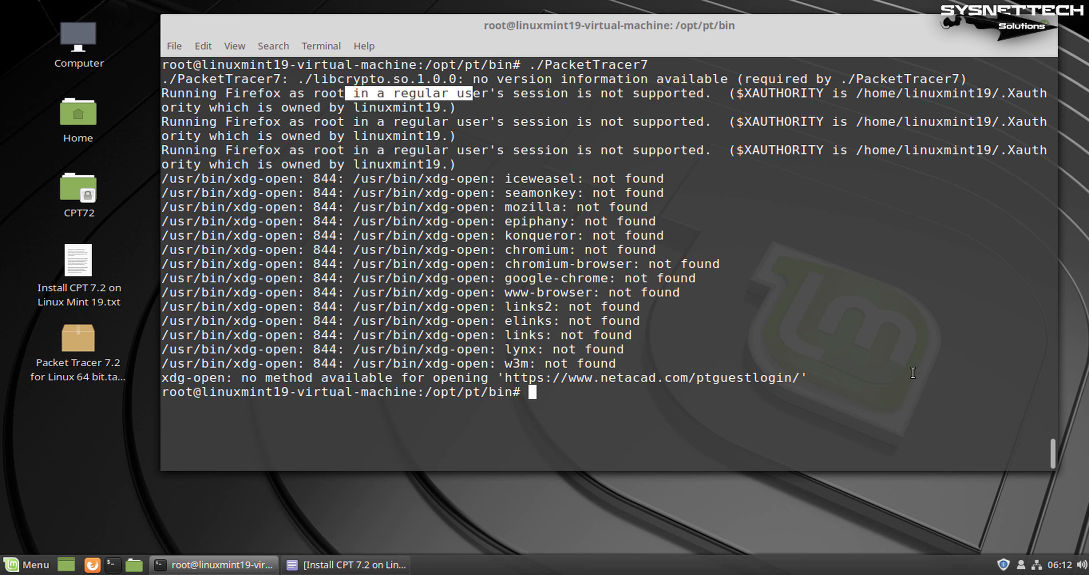
click(889, 371)
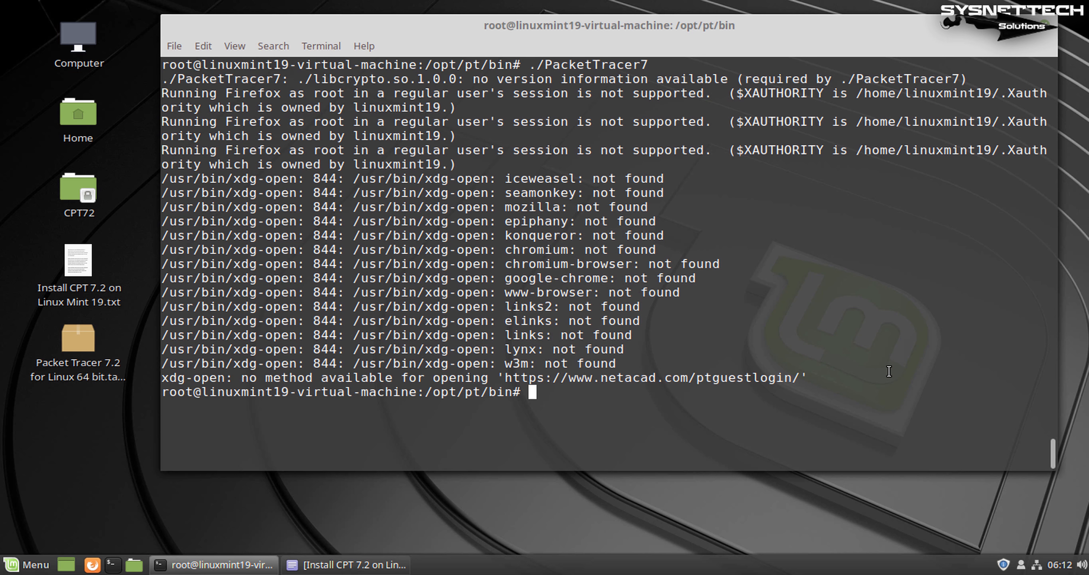
key(ctrl+l)
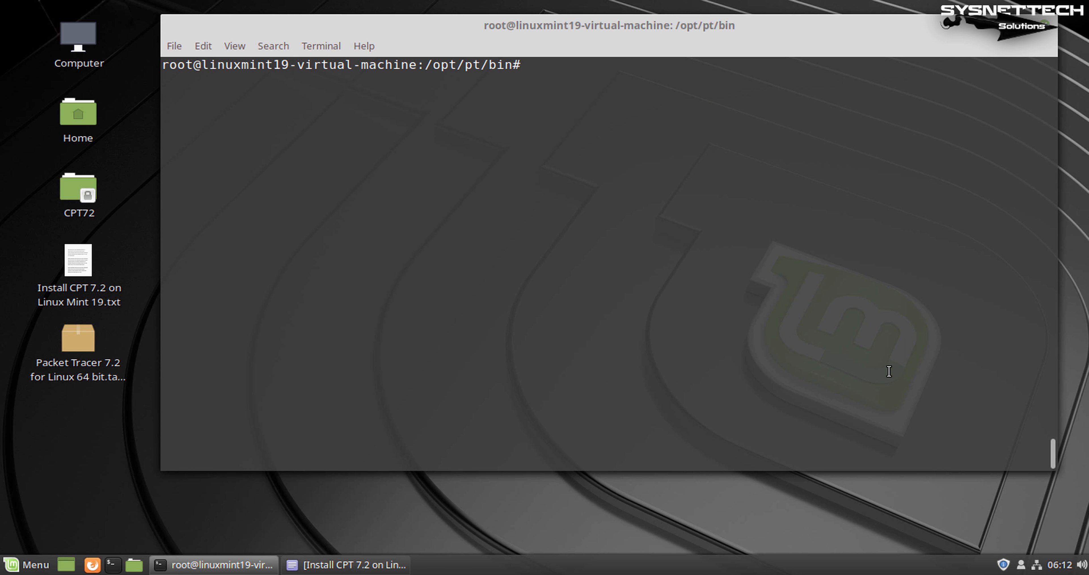
Bring up the install notes and review the wget download and step 5 dpkg lines
click(354, 564)
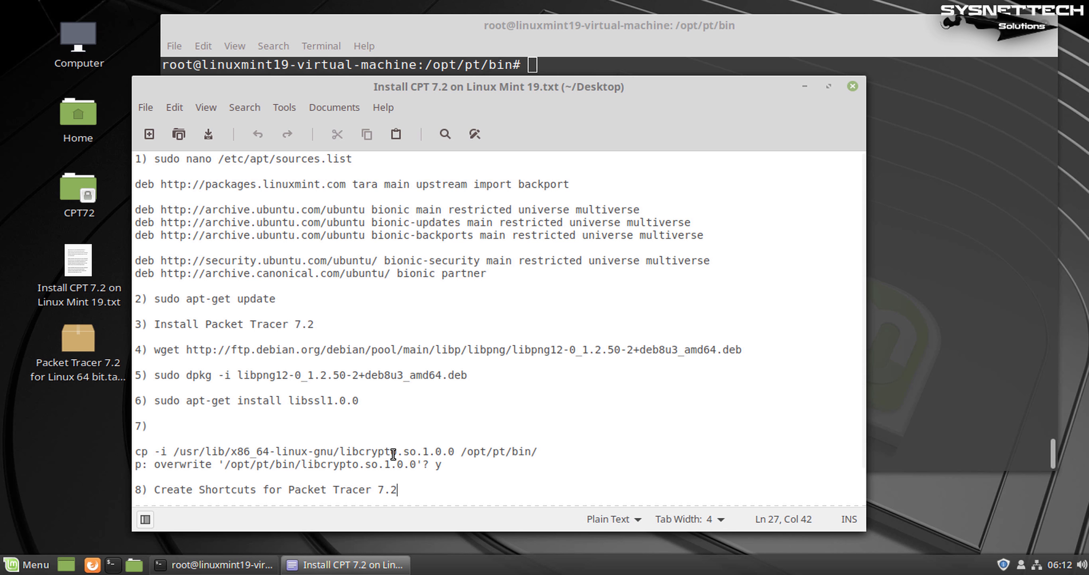
scroll(532, 440, down, 1)
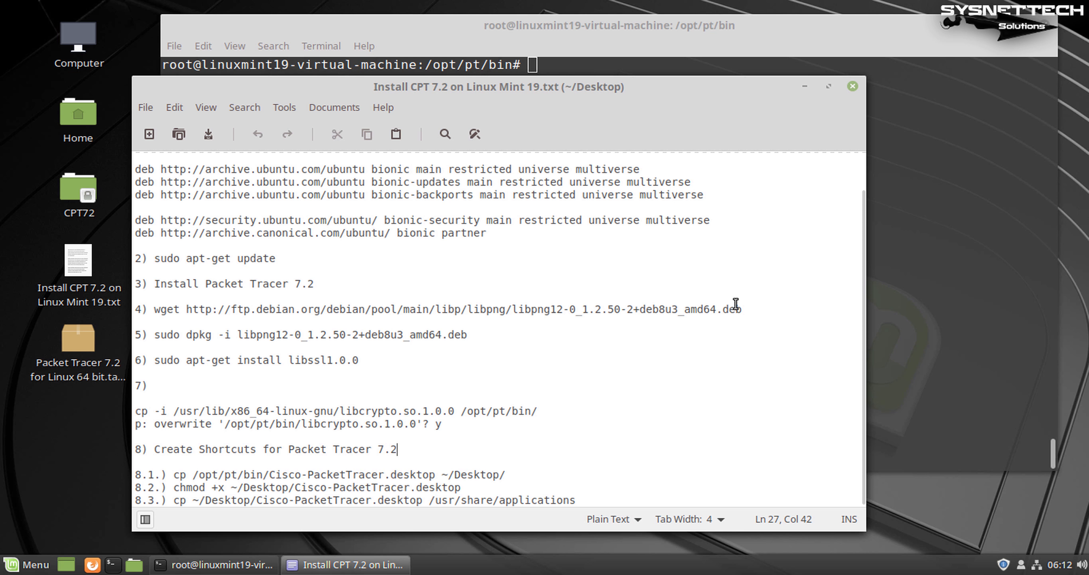
click(753, 309)
click(471, 333)
drag(753, 309, 195, 299)
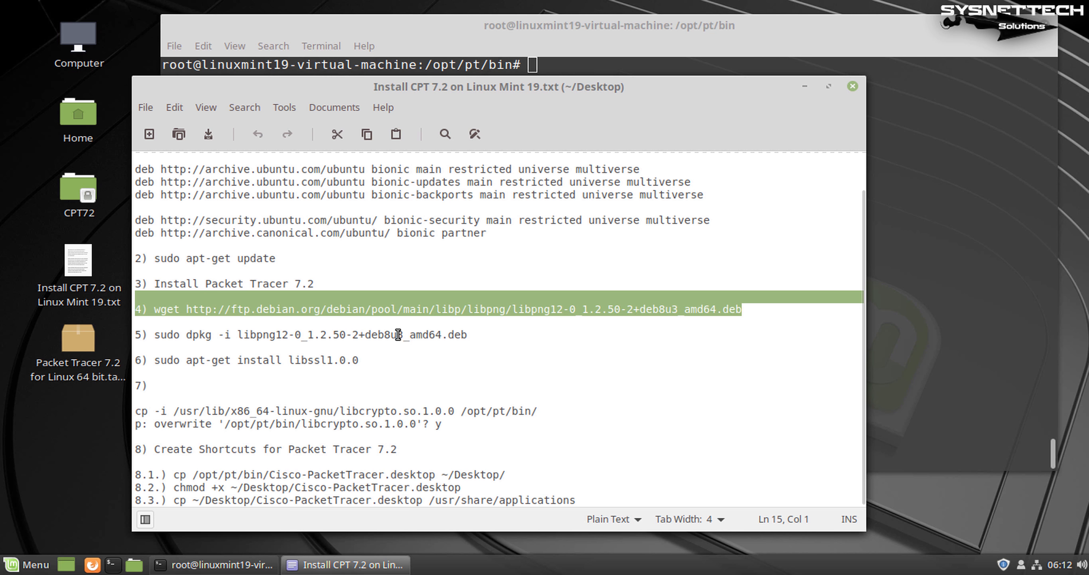
click(263, 332)
Select the step 6 'sudo apt-get install libssl1.0.0' command and return to the terminal
drag(235, 335, 302, 336)
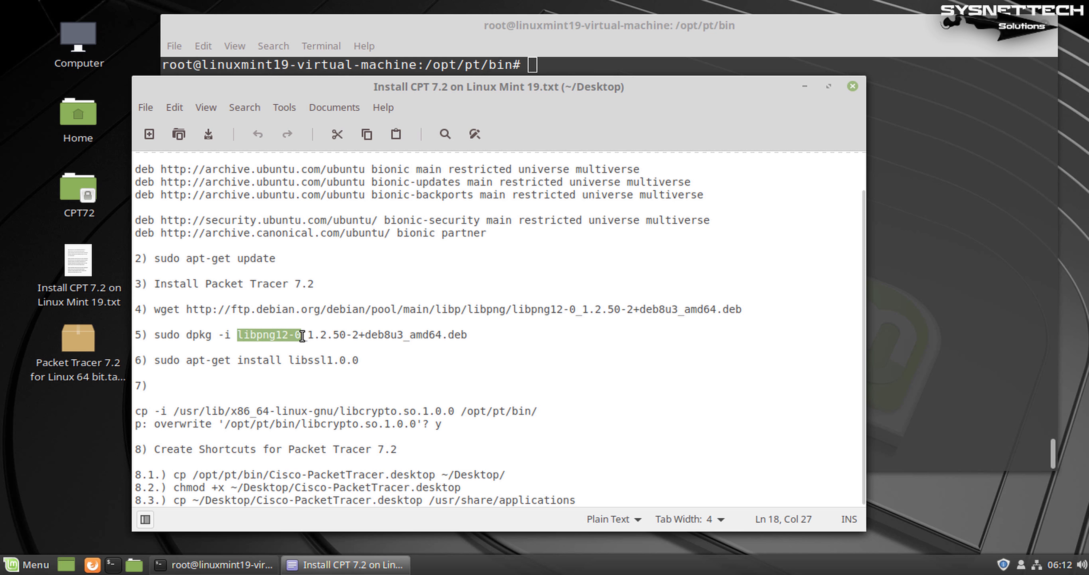
click(378, 359)
drag(339, 410, 460, 411)
drag(359, 360, 160, 359)
key(shift+Left)
key(ctrl+c)
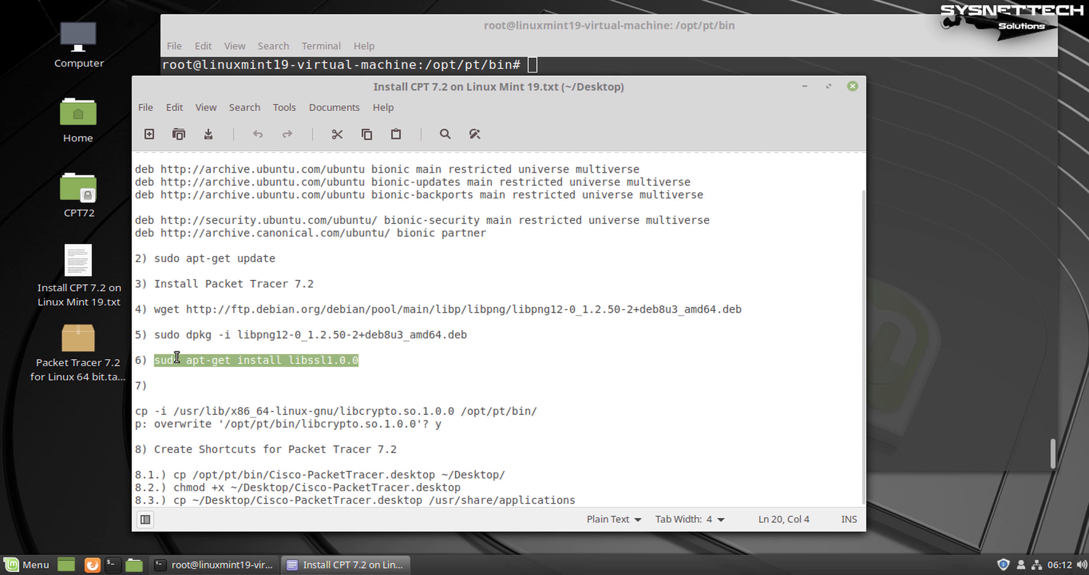
click(958, 202)
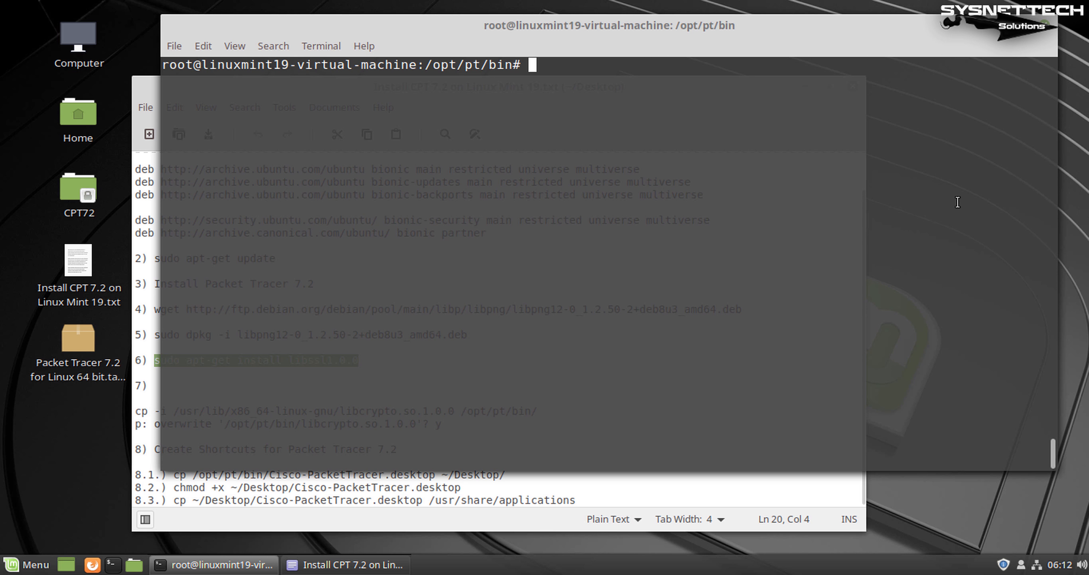
Install libssl1.0.0 (upgraded to 1.0.2n-1ubuntu5.1), clear the screen, and relaunch PacketTracer7
key(ctrl+shift+v)
key(Return)
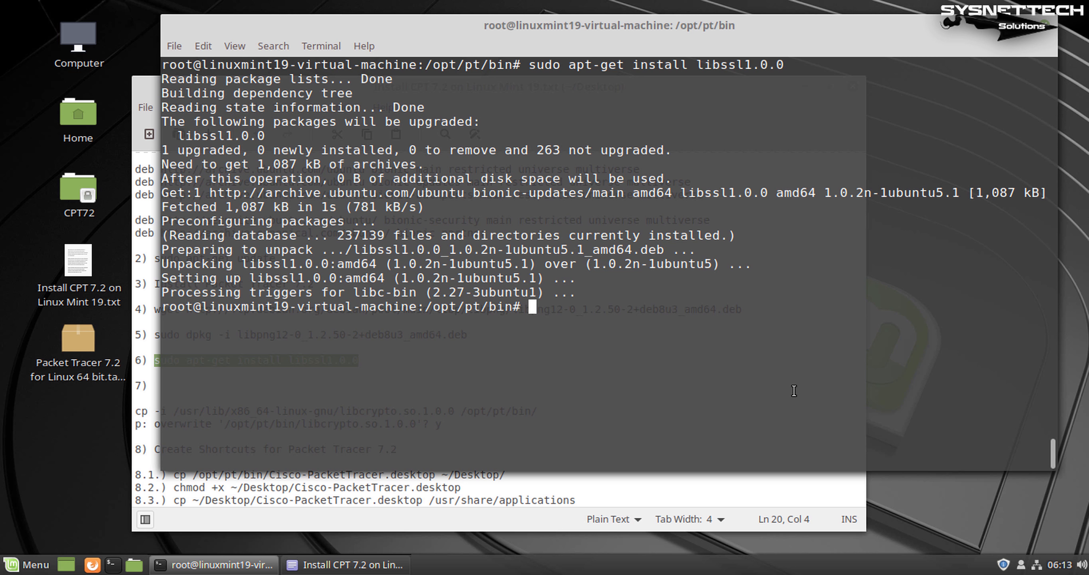
key(Return)
key(Return)
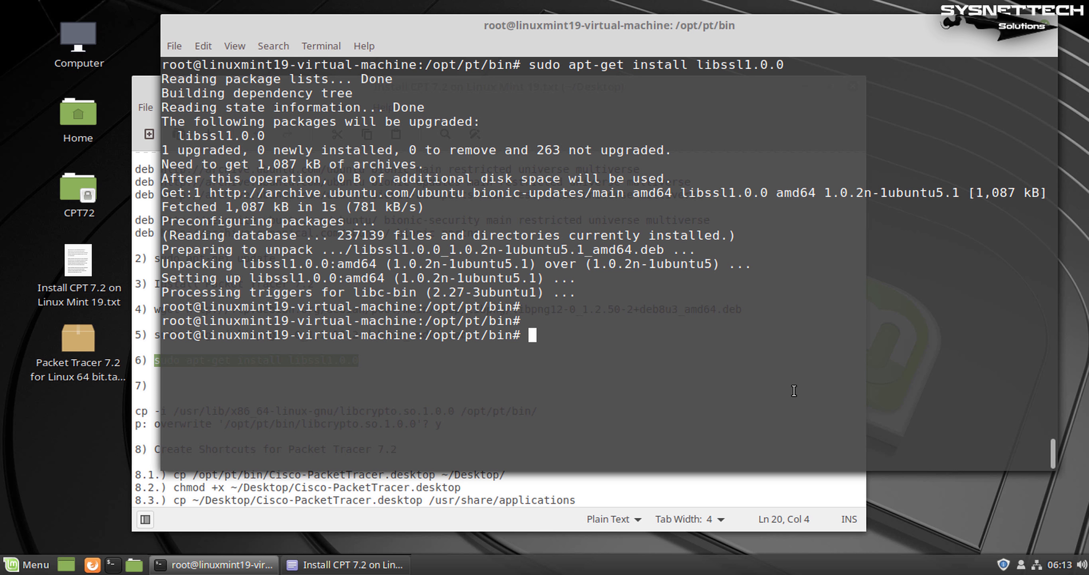
text(clear)
key(Return)
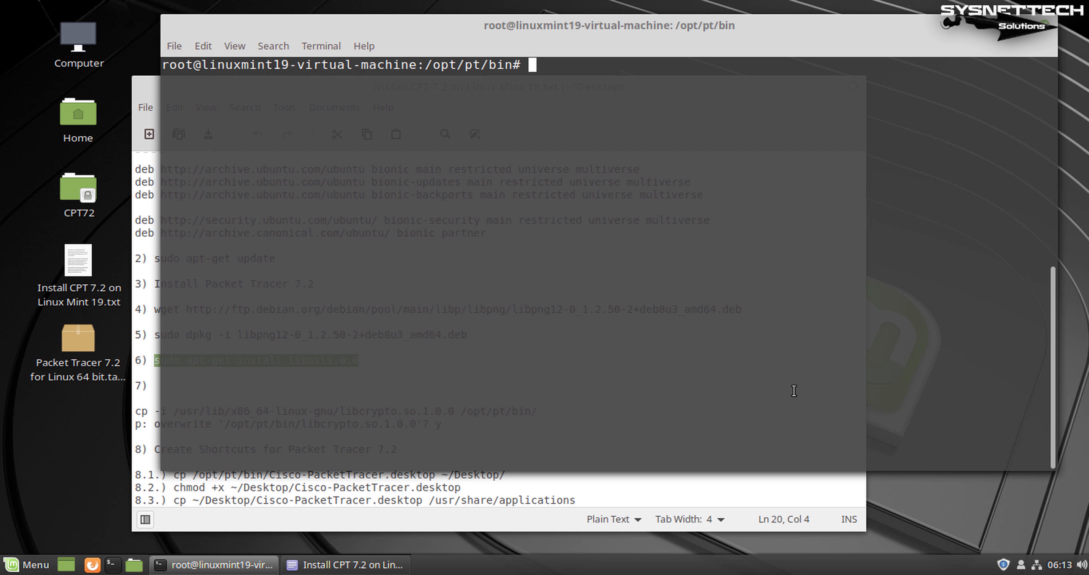
key(Up)
key(Up)
key(Up)
key(Return)
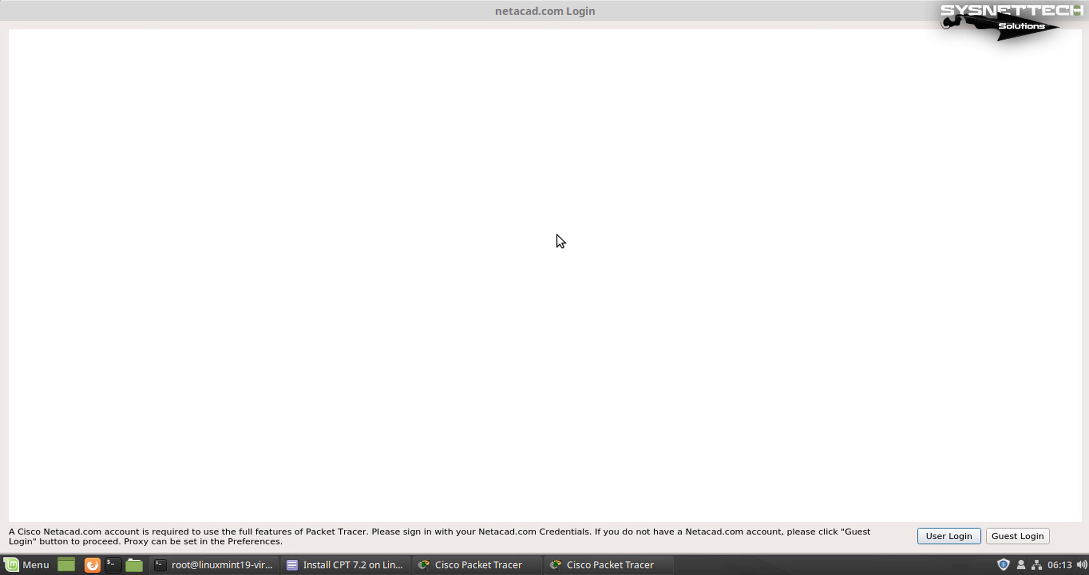
Stop the relaunched Packet Tracer with Ctrl+C and wipe the terminal with Ctrl+L
key(alt+Tab)
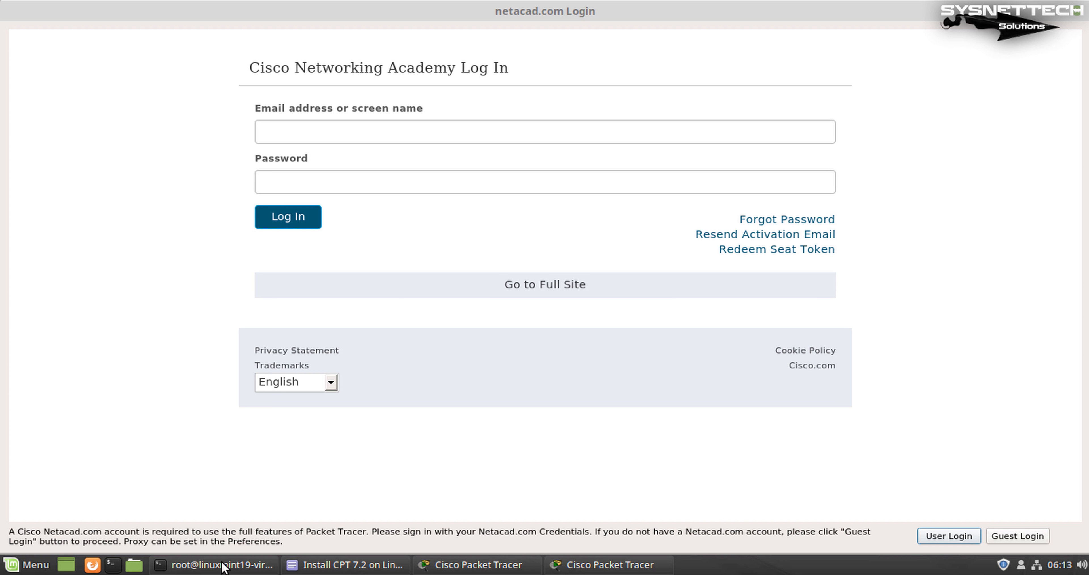
click(223, 565)
key(ctrl+c)
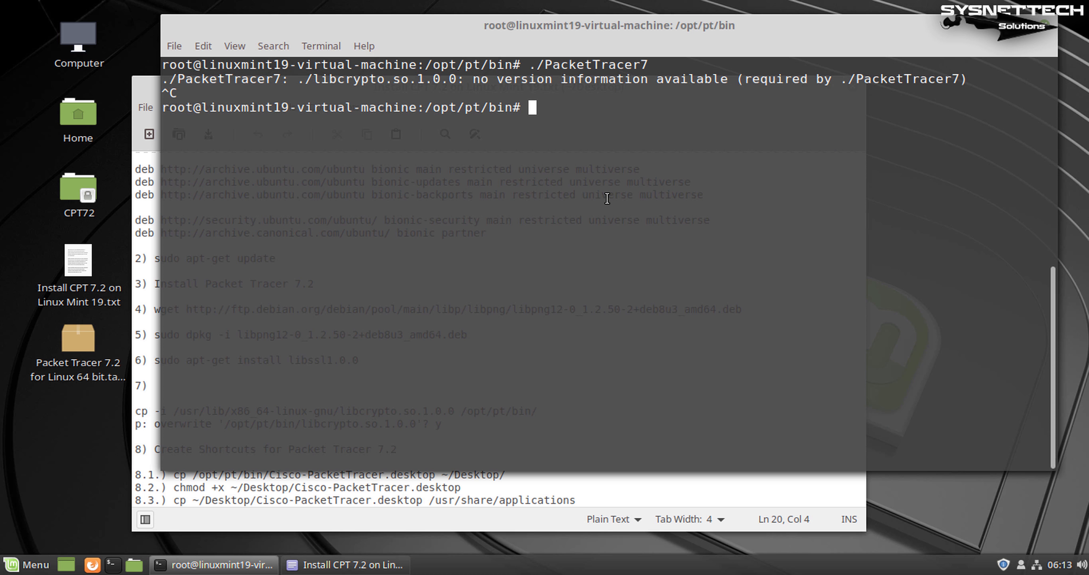
key(ctrl+l)
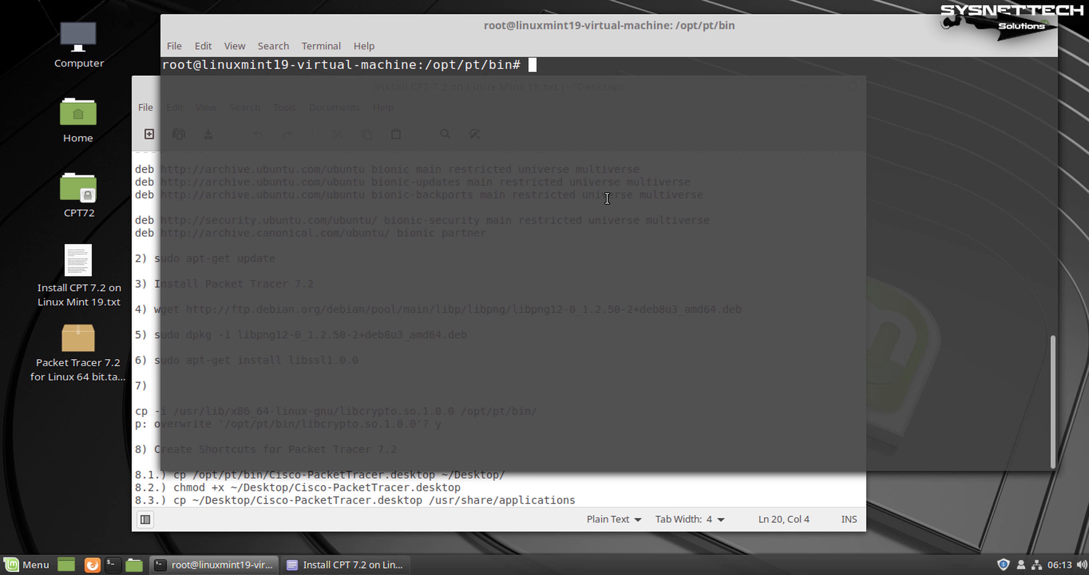
Run the cp -i command for libcrypto.so.1.0.0, answer Y to overwrite, then minimize the notes
click(366, 487)
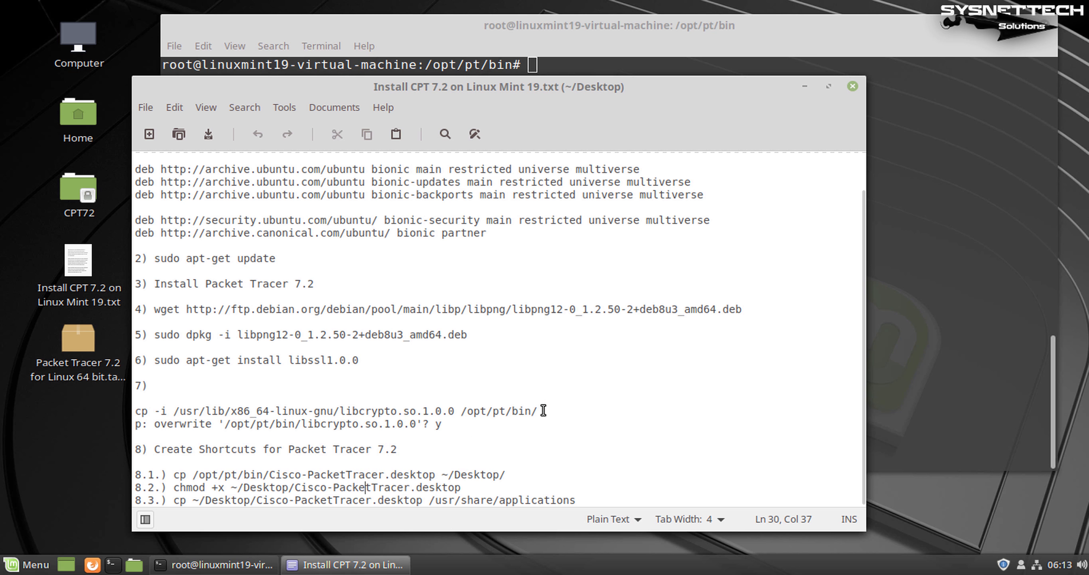
drag(543, 411, 136, 410)
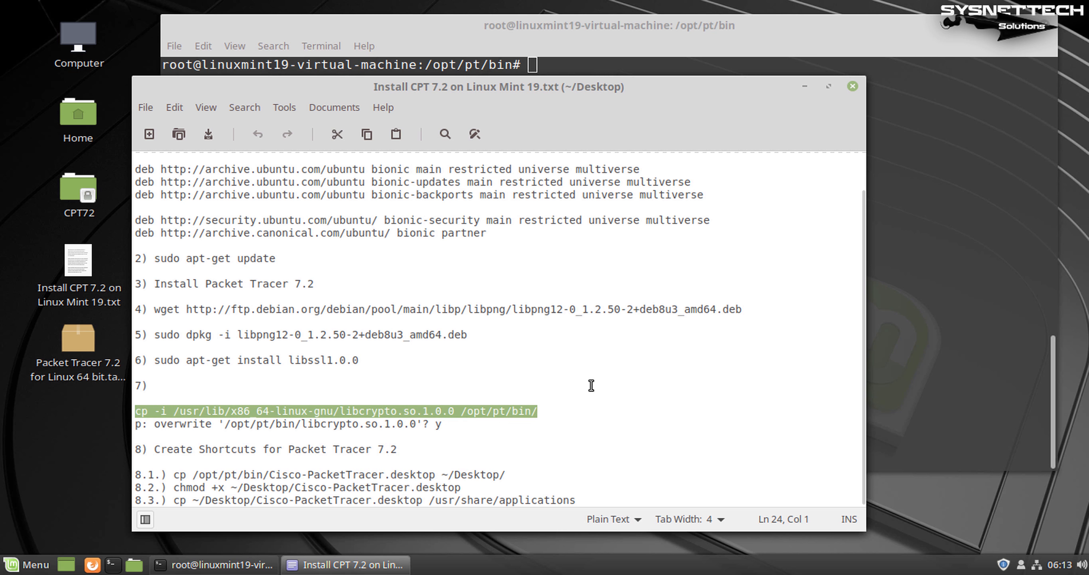
click(893, 231)
right_click(599, 161)
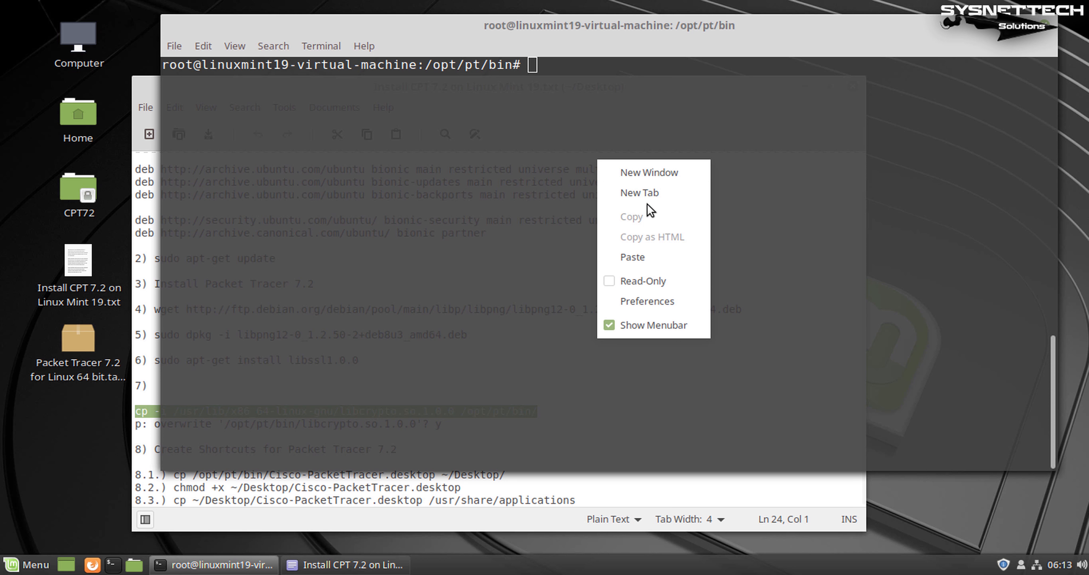
click(658, 256)
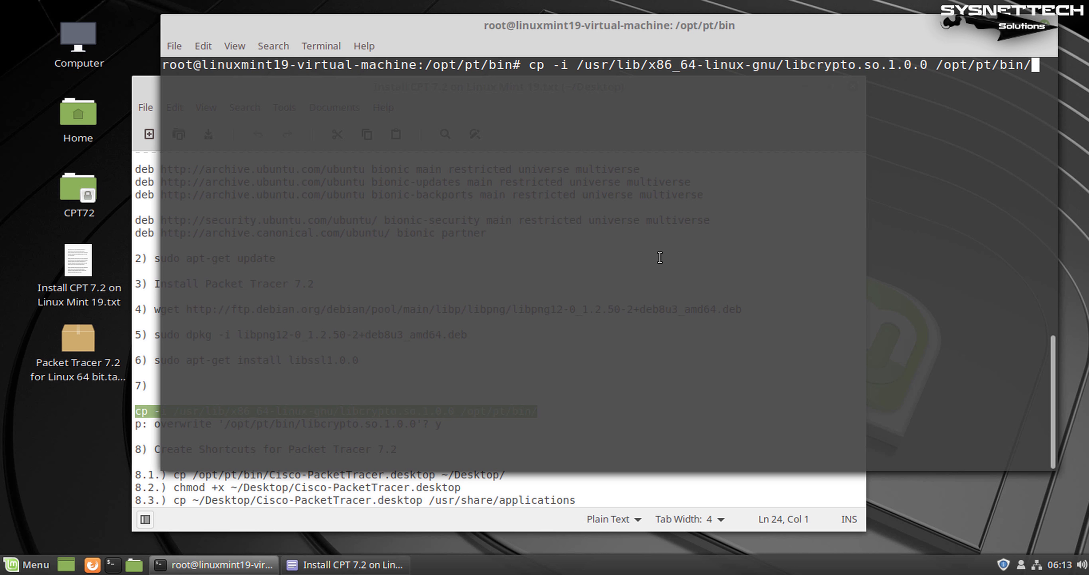
key(Return)
text(Y)
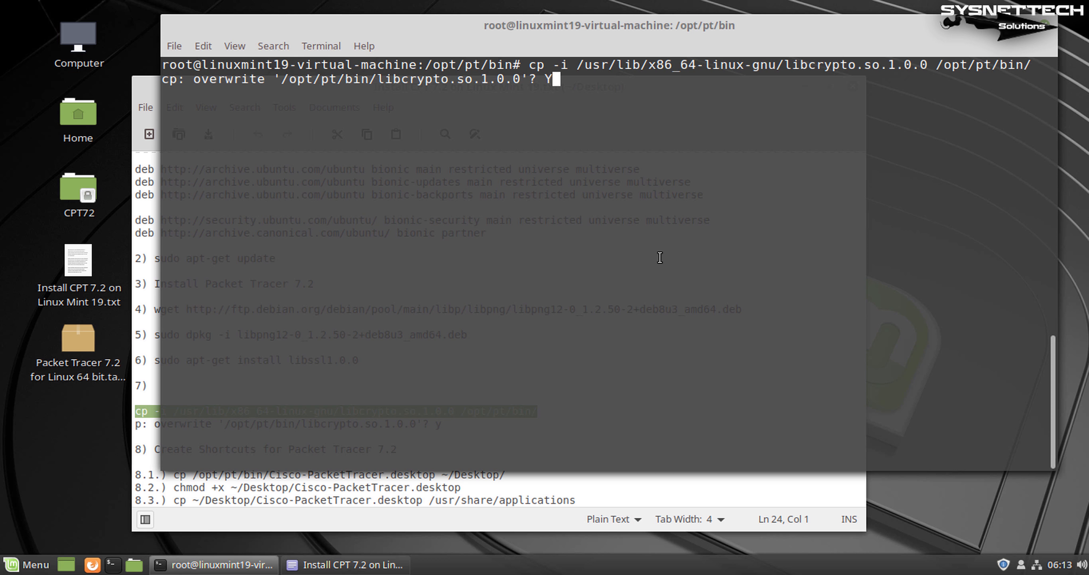
key(Return)
key(Return)
key(Return)
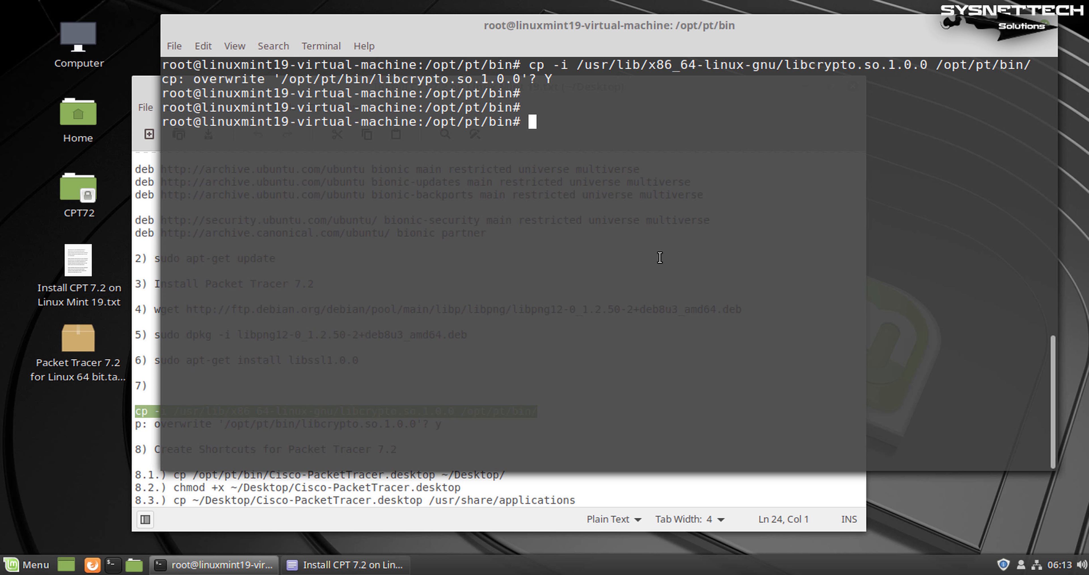
click(586, 486)
click(805, 87)
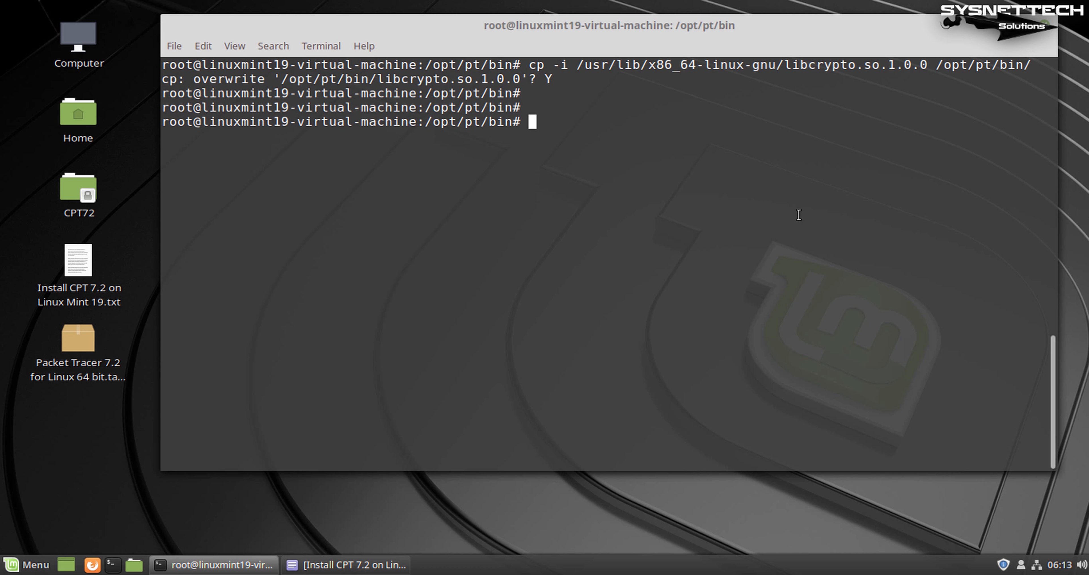
Relaunch ./PacketTracer7 from history and continue through Guest Login to the empty workspace
key(Up)
key(Up)
key(Down)
key(Return)
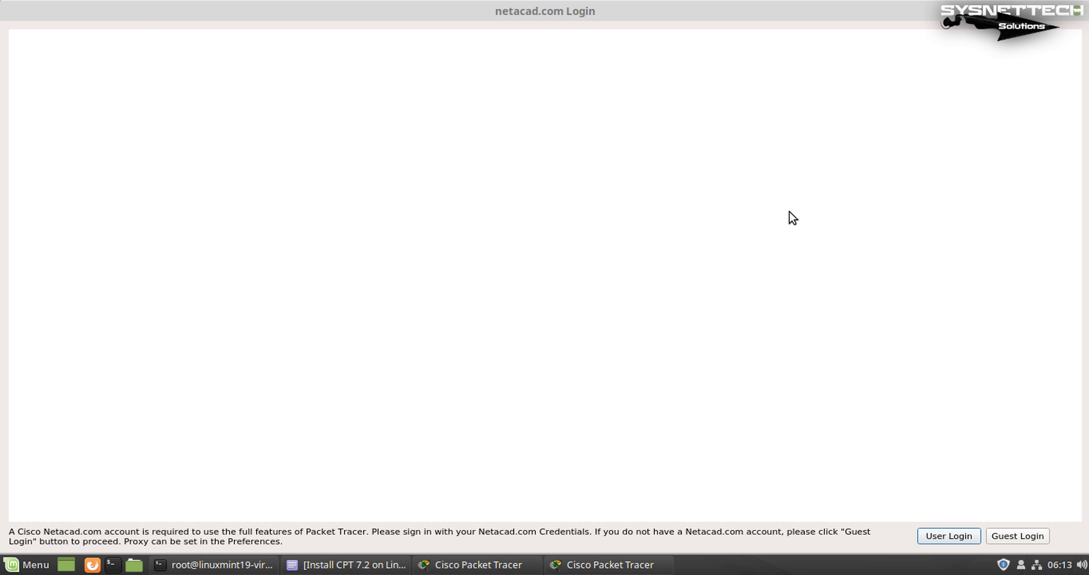
click(237, 564)
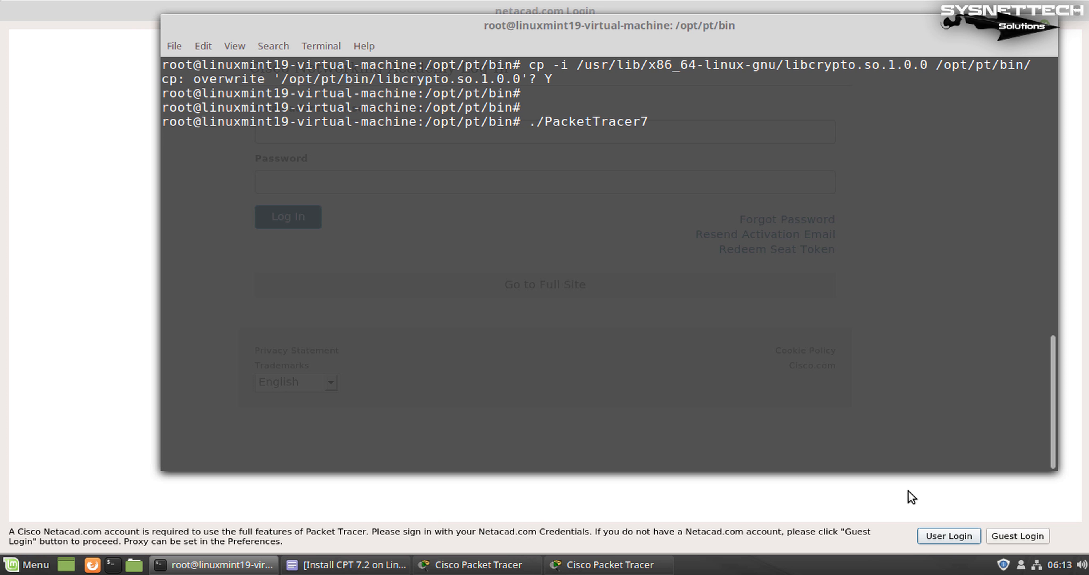
click(1014, 530)
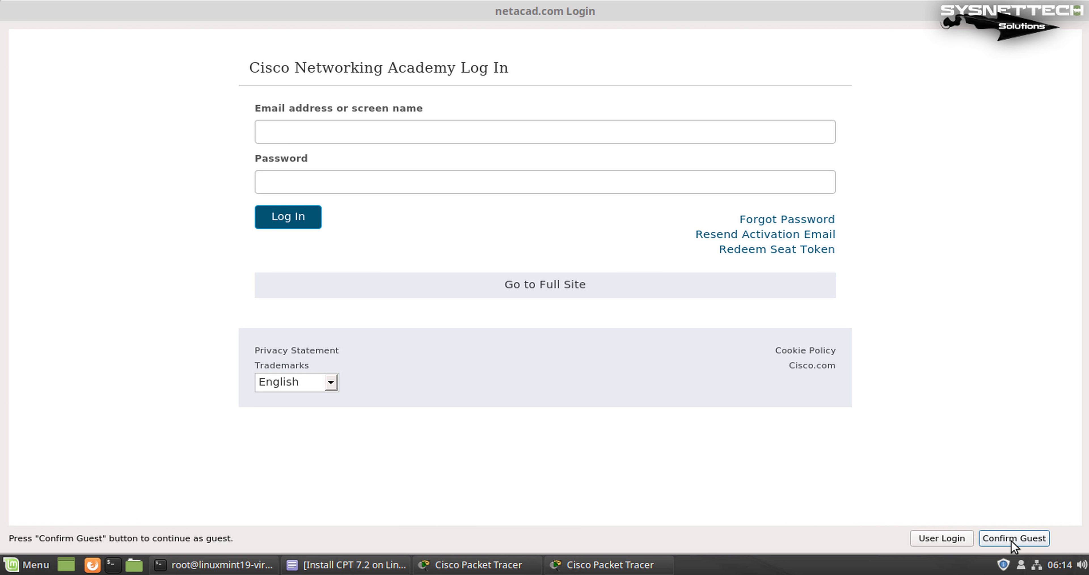
click(1012, 537)
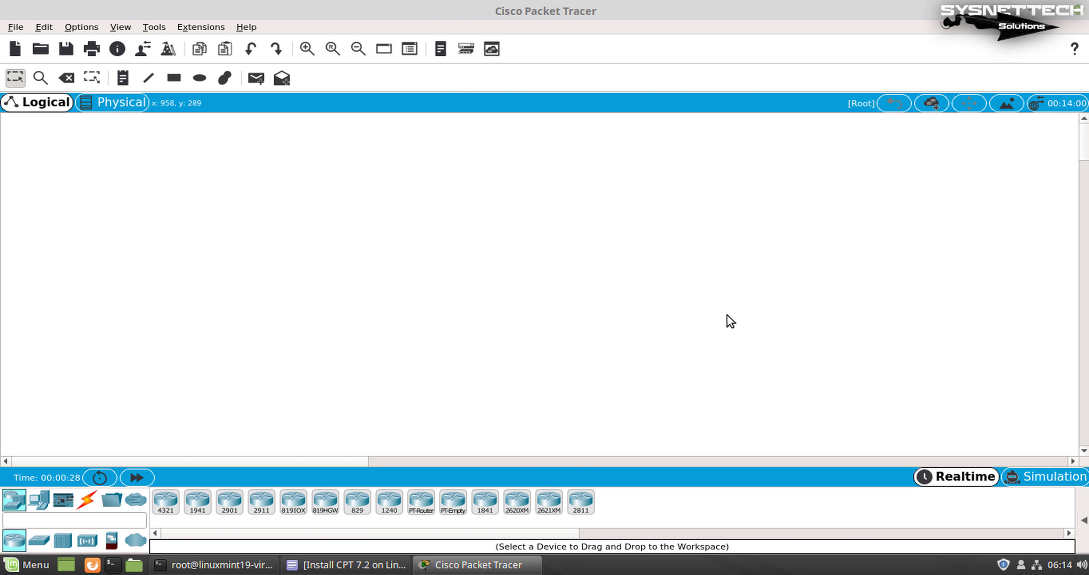
Place an ISR4321 and a 1941 router, and view Router1's CLI while IOS boots
click(167, 499)
click(292, 225)
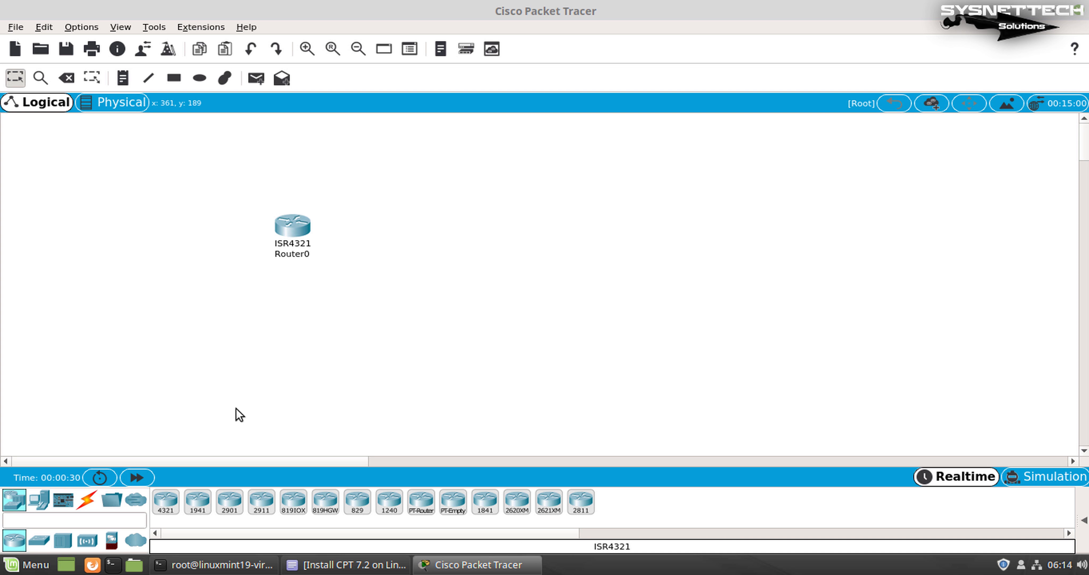
click(198, 501)
click(465, 214)
click(469, 221)
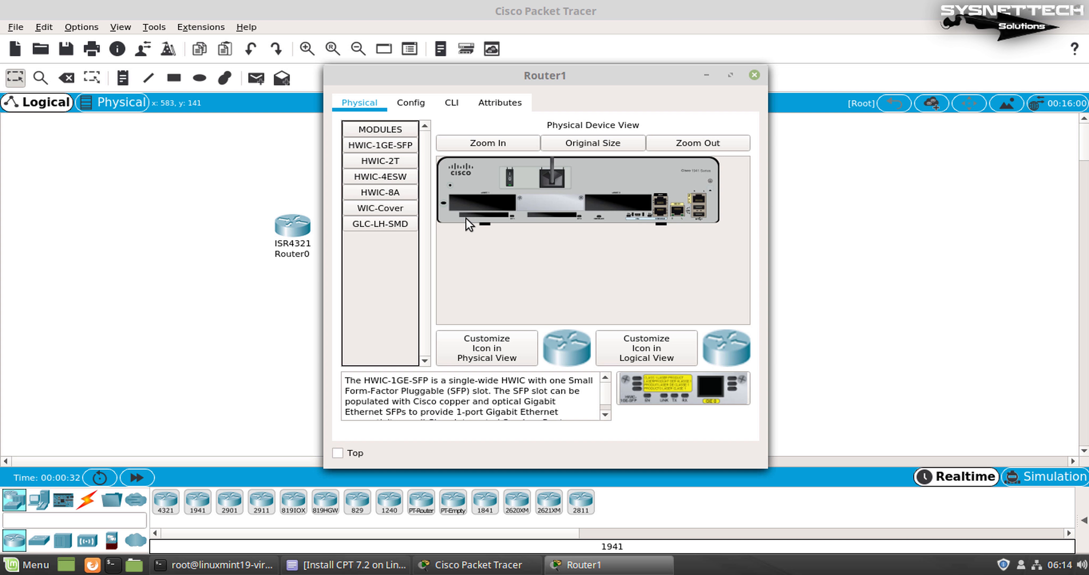
click(452, 103)
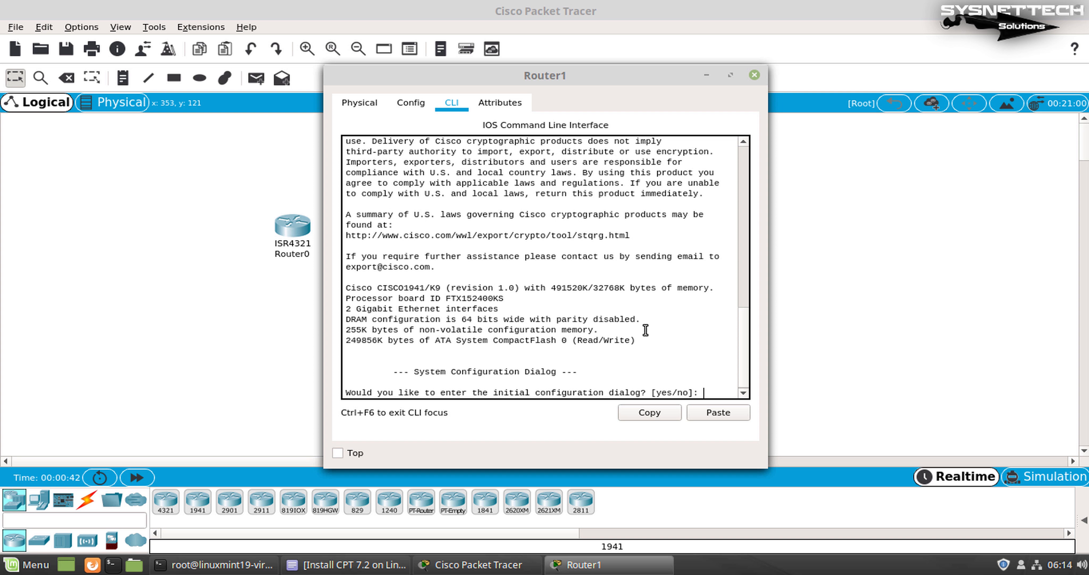
click(755, 75)
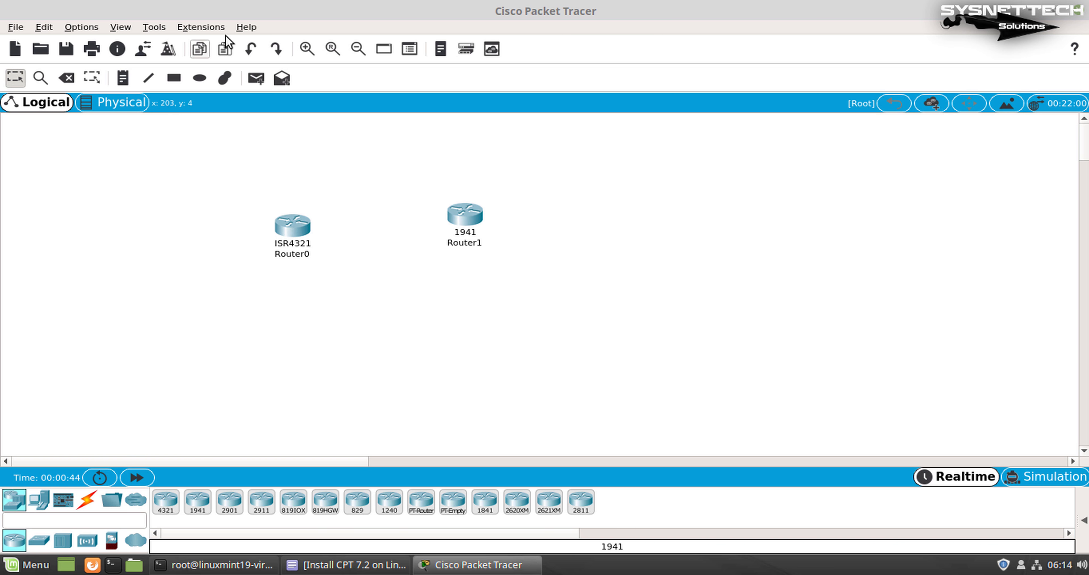
Check version 7.2.0.0226 in Help > About, then exit Packet Tracer without saving
click(246, 27)
click(319, 92)
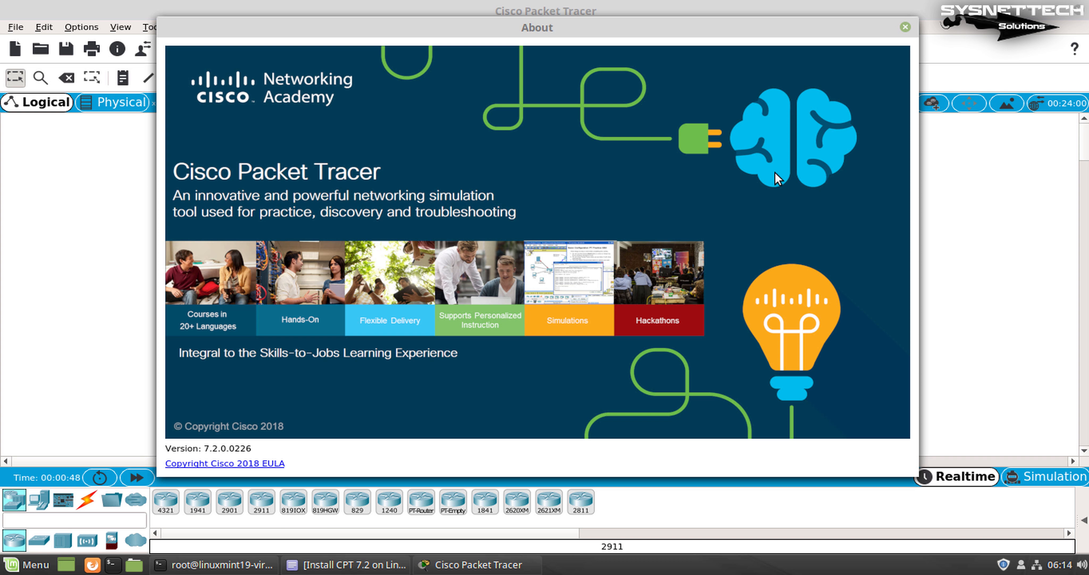
click(905, 27)
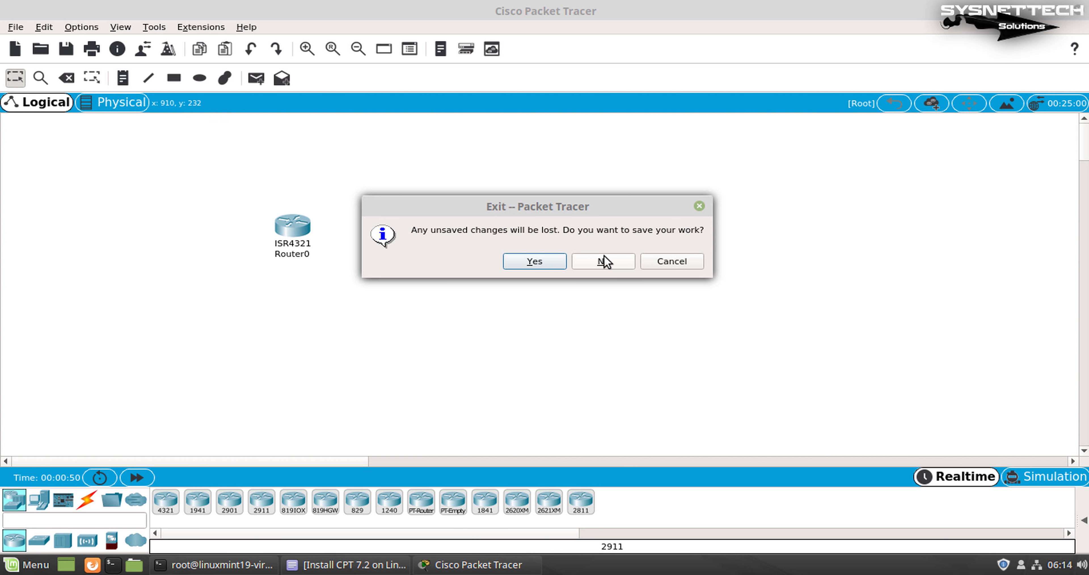
click(604, 262)
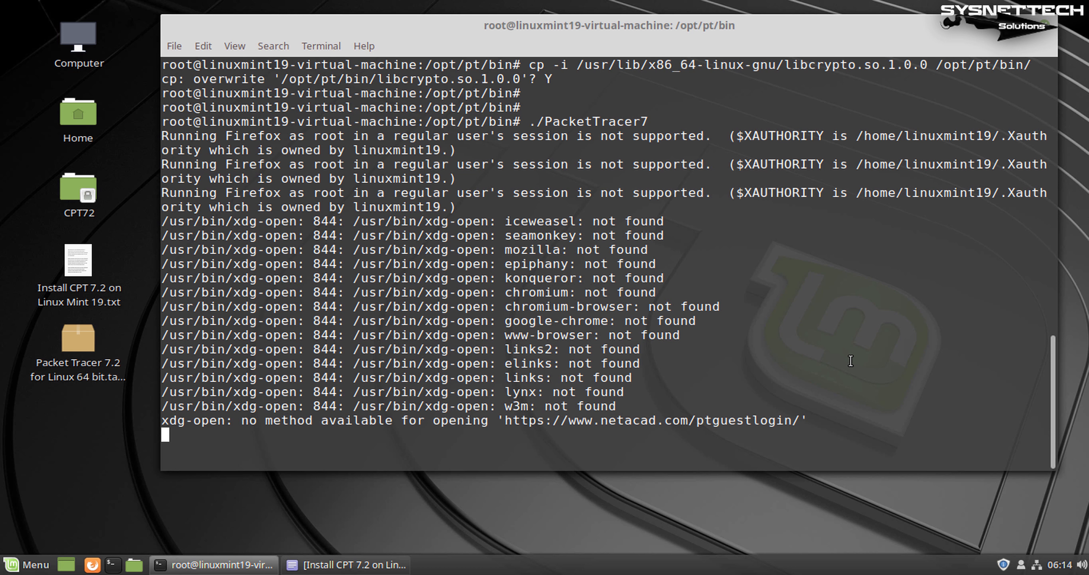
Stop Packet Tracer, clear the terminal, and search the application menu for 'cisco'
key(ctrl+c)
key(ctrl+l)
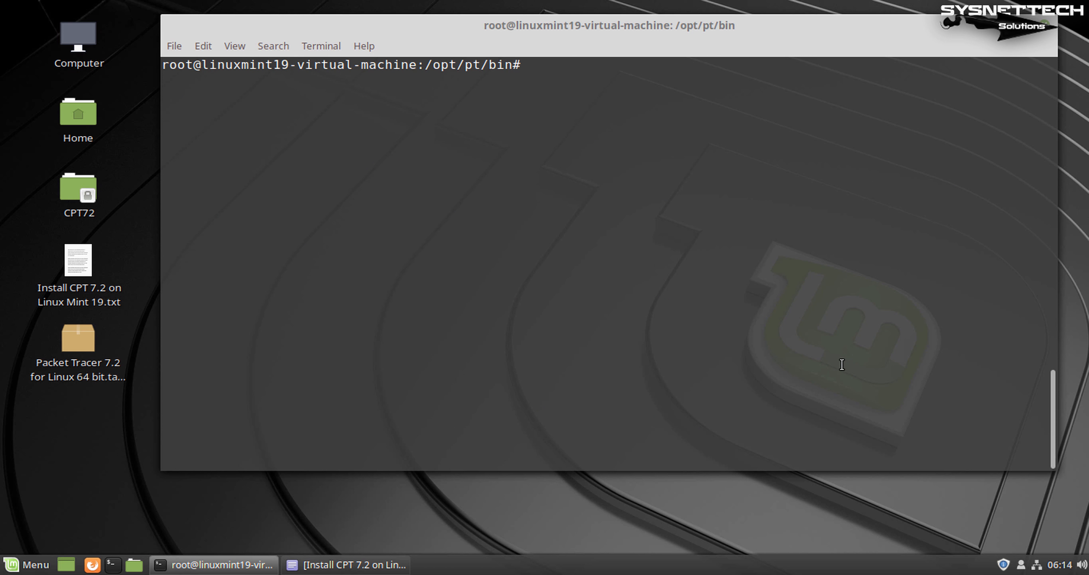
click(35, 554)
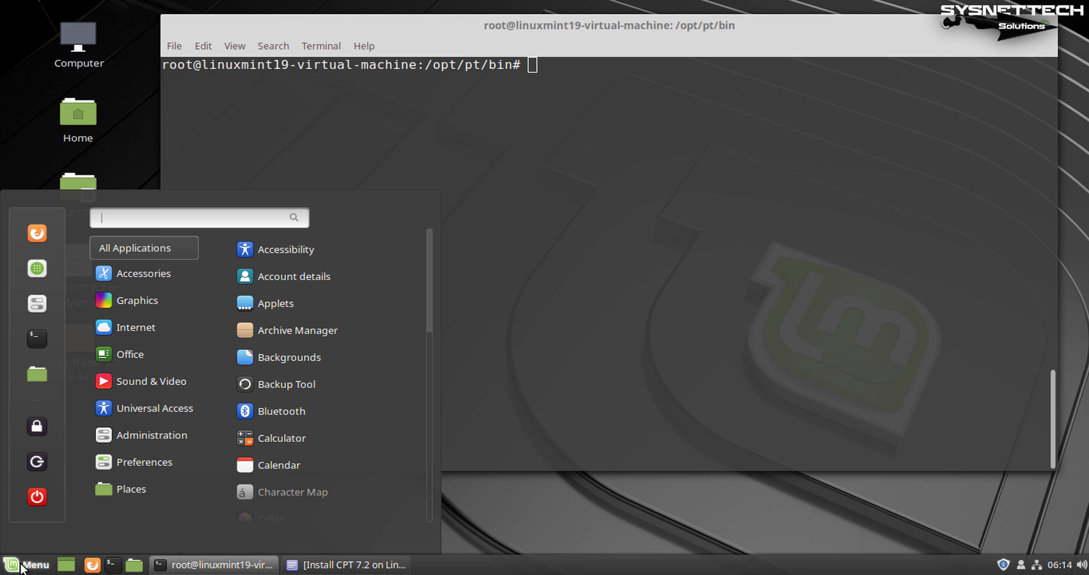
text(cisco)
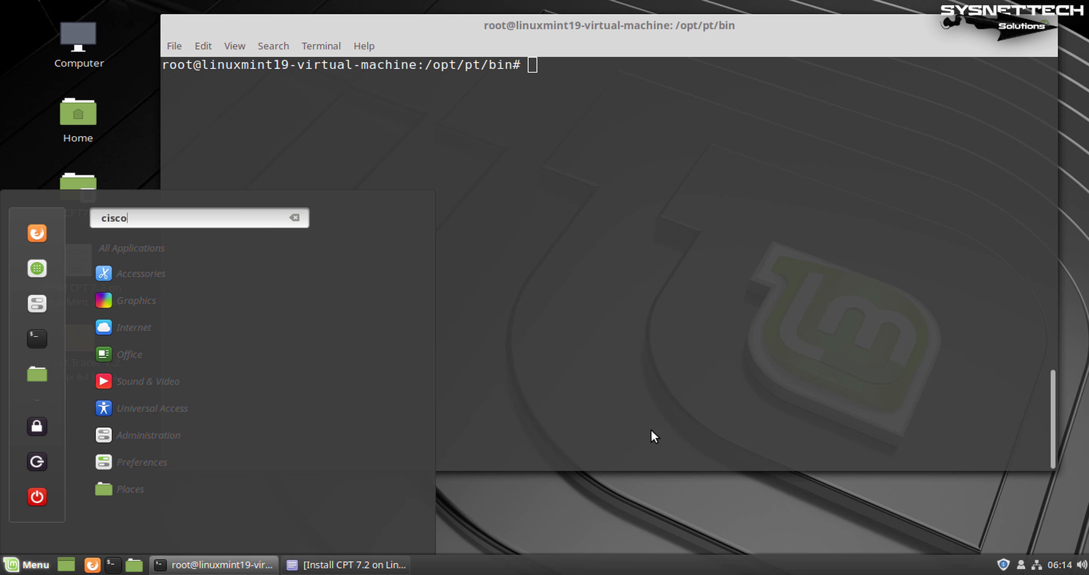
click(684, 385)
Copy the desktop-shortcut cp command from the notes and run it in the root shell
click(341, 564)
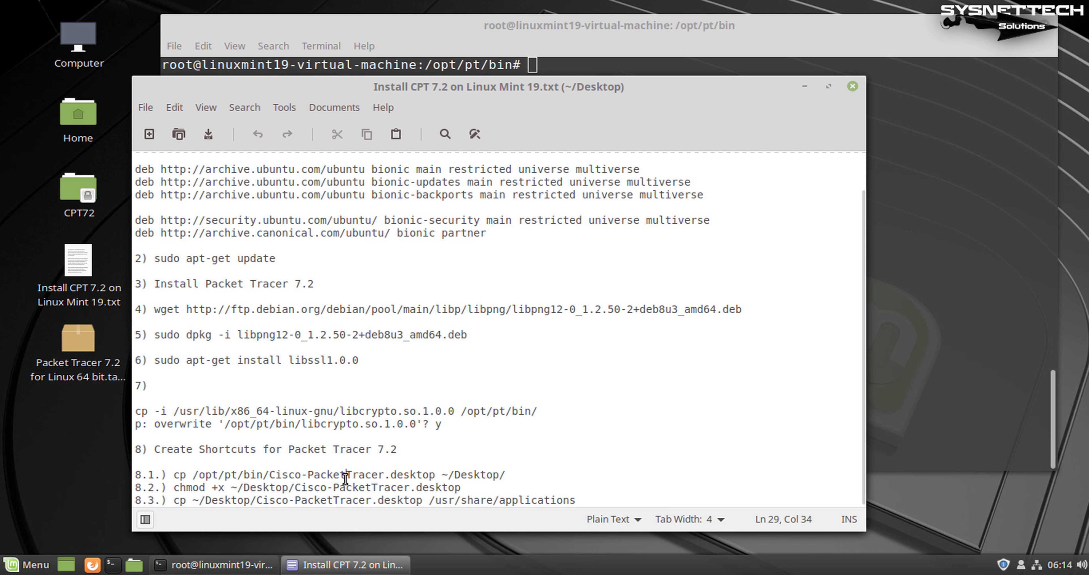
drag(395, 450, 125, 451)
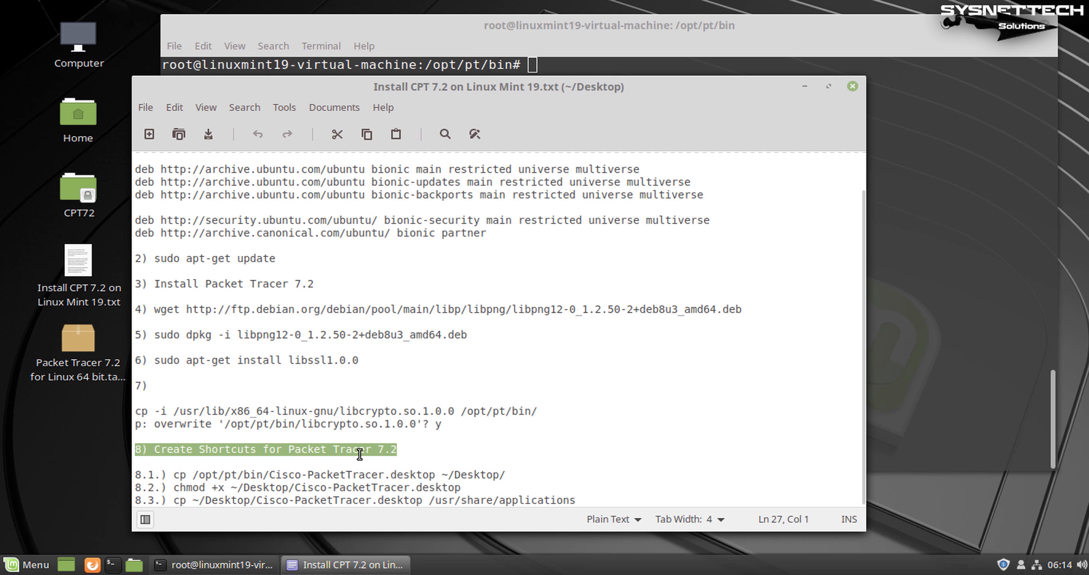
drag(516, 475, 175, 476)
key(ctrl+c)
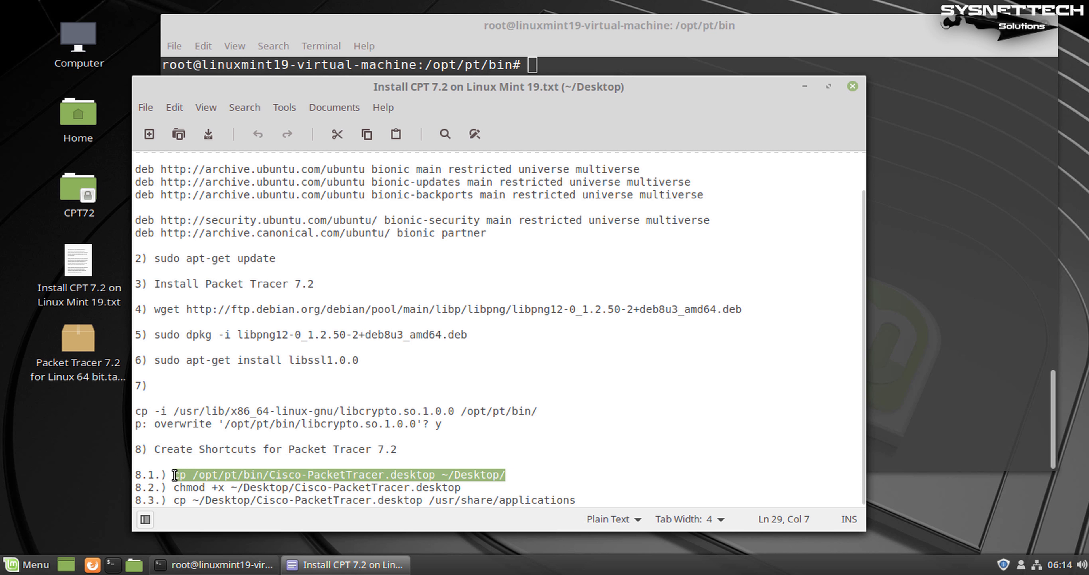
click(900, 212)
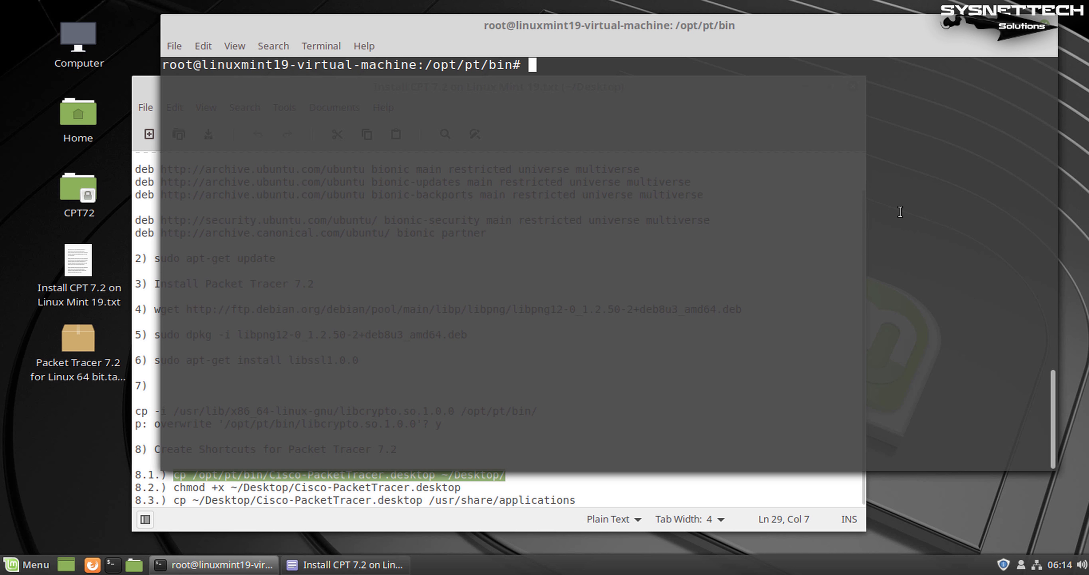
middle_click(900, 211)
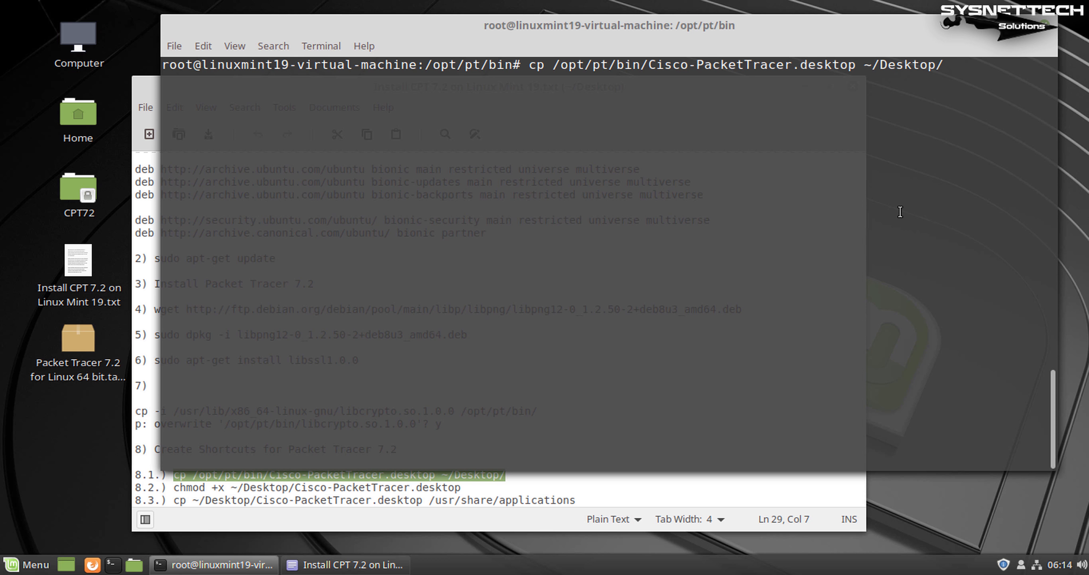
key(Return)
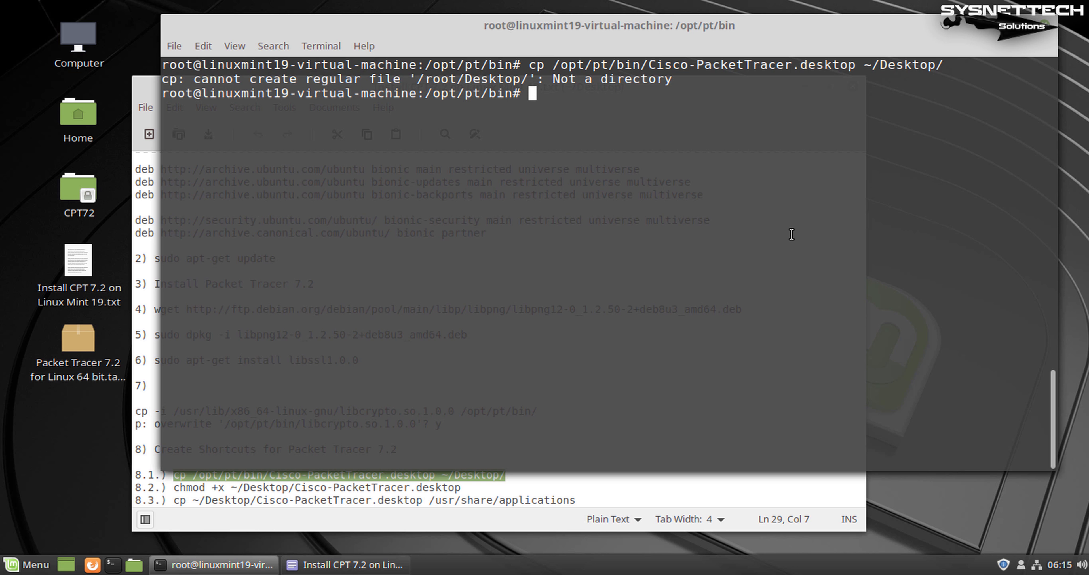
key(Return)
Exit the root shell to the normal user, clear the screen, and minimize the notes
text(exit)
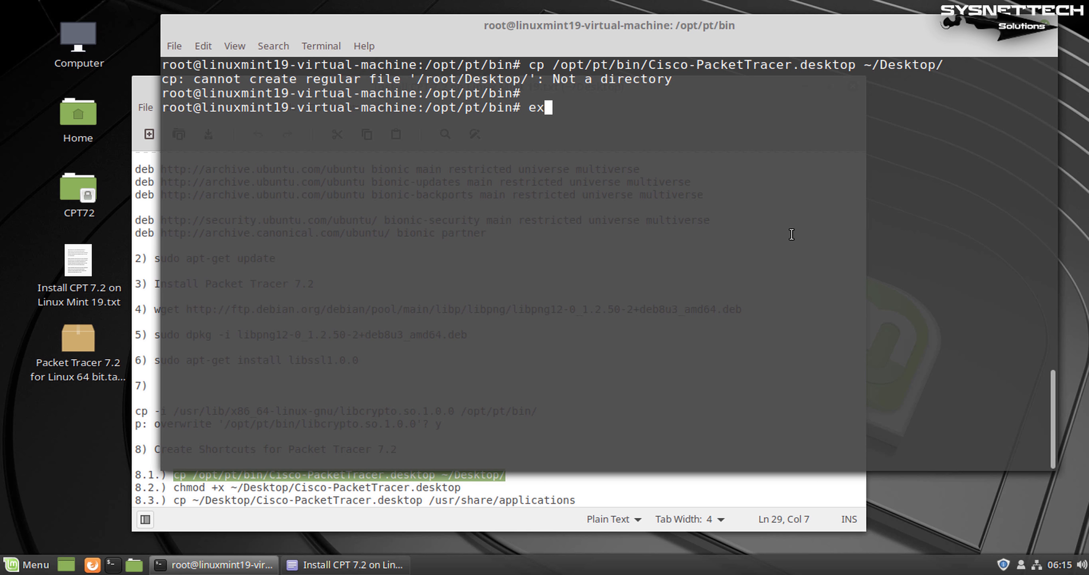
key(Return)
key(Return)
key(ctrl+l)
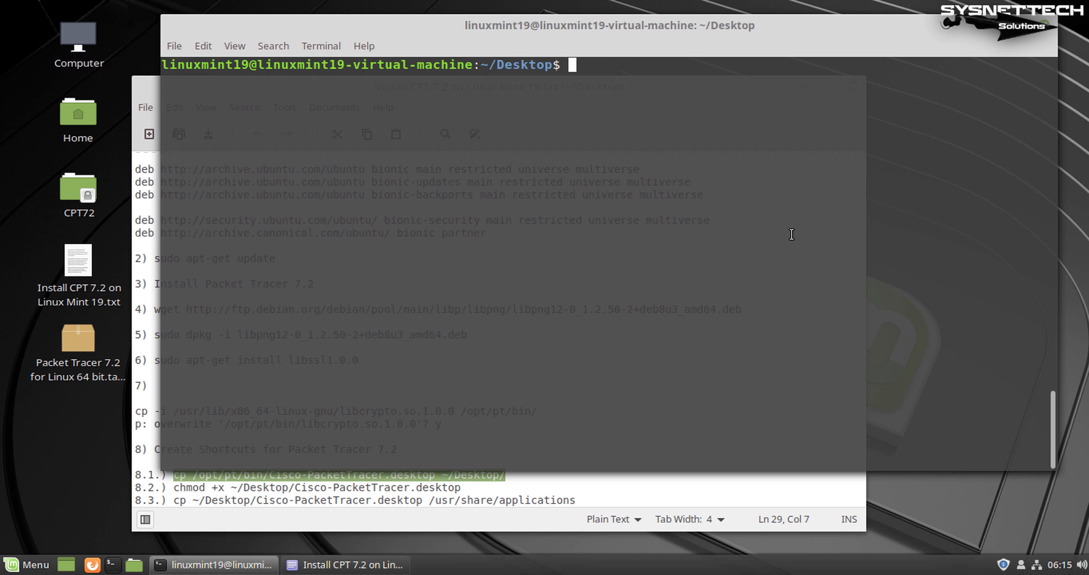
click(674, 487)
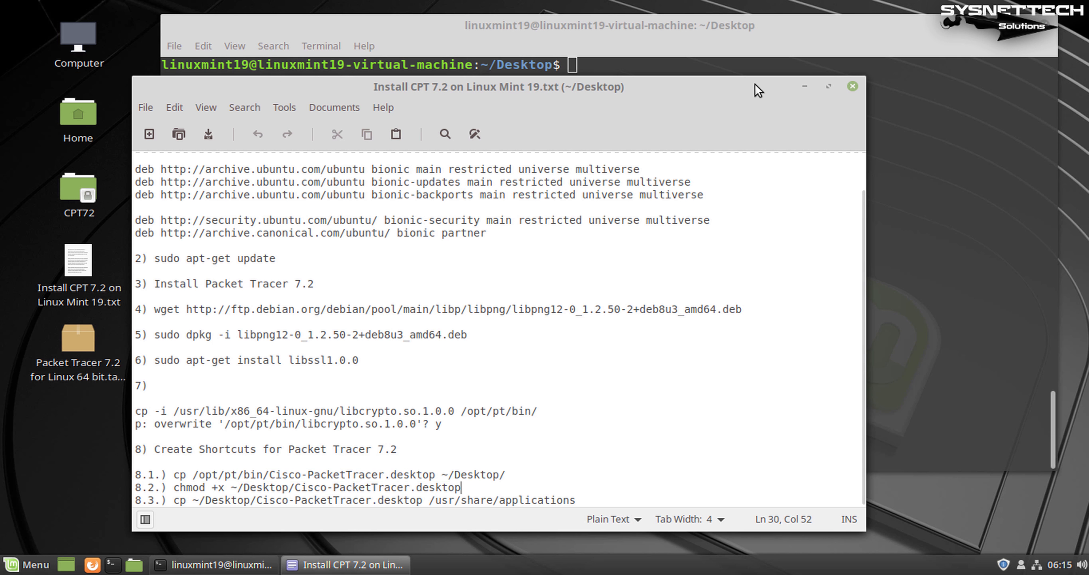
click(808, 88)
Copy Cisco-PacketTracer.desktop to ~/Desktop, make it executable with chmod +x, and launch it
right_click(685, 108)
click(717, 199)
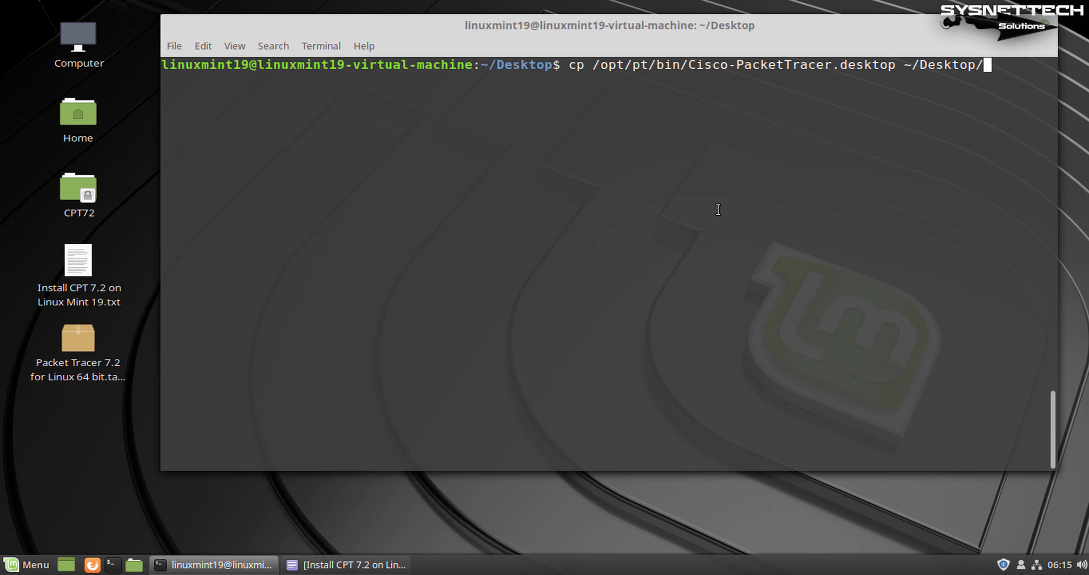
key(Return)
key(Return)
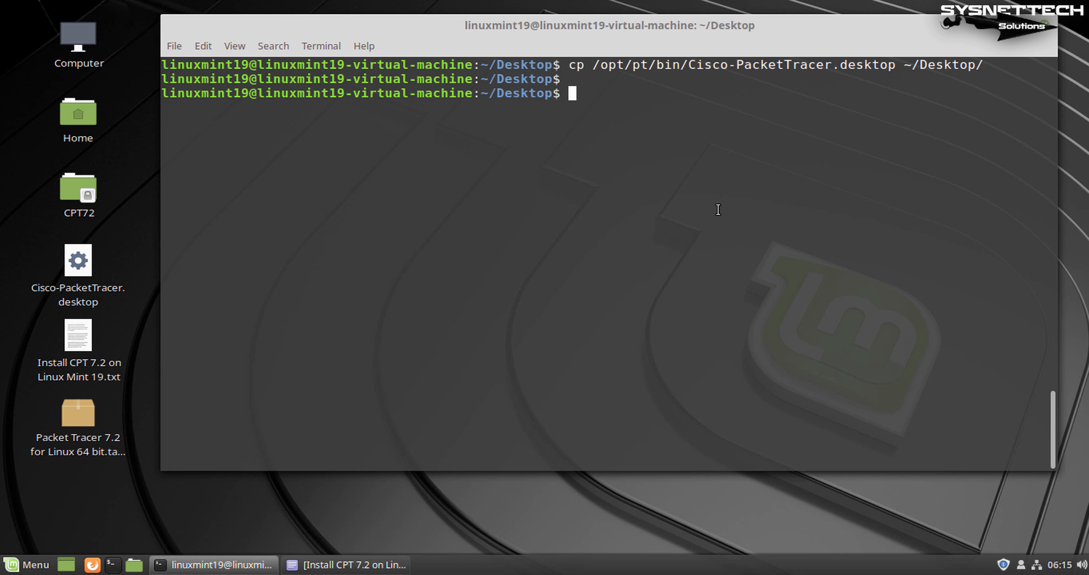
text(chmod +x Ci)
key(Tab)
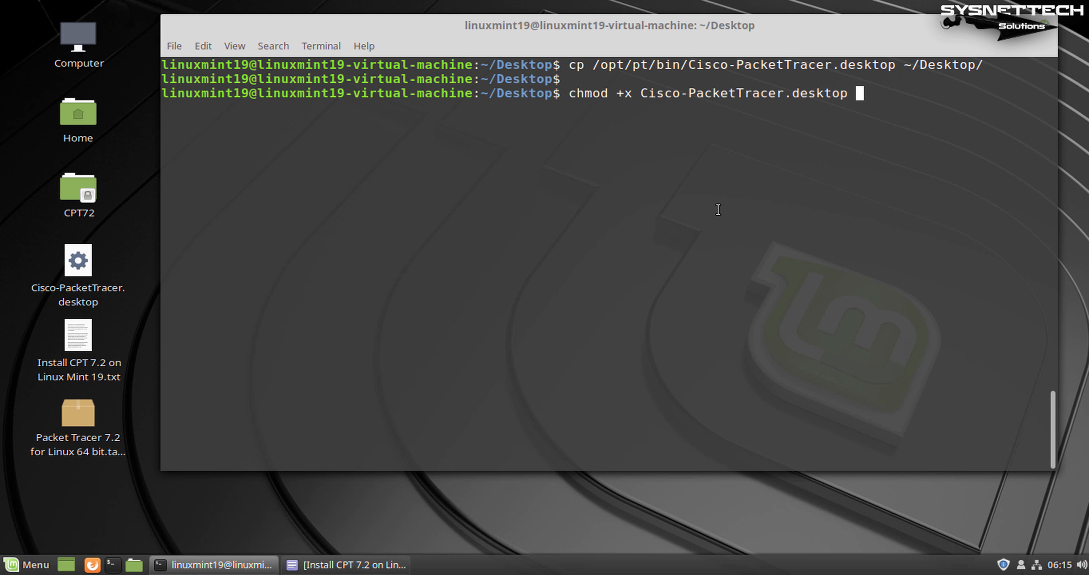
key(Return)
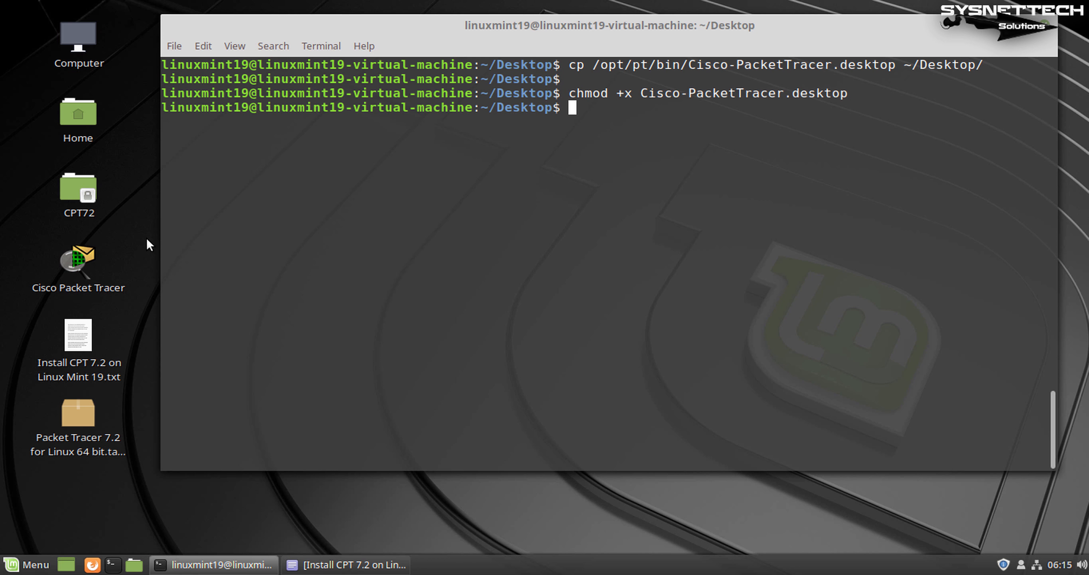
click(37, 294)
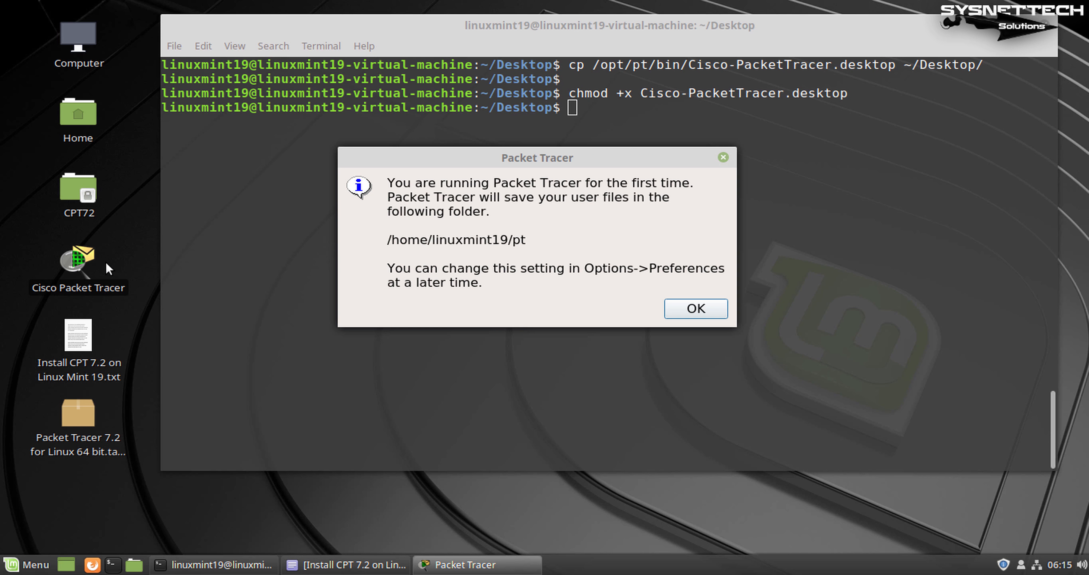
Dismiss the first-run notice and the failed Guest Login message, then open the application menu
click(694, 305)
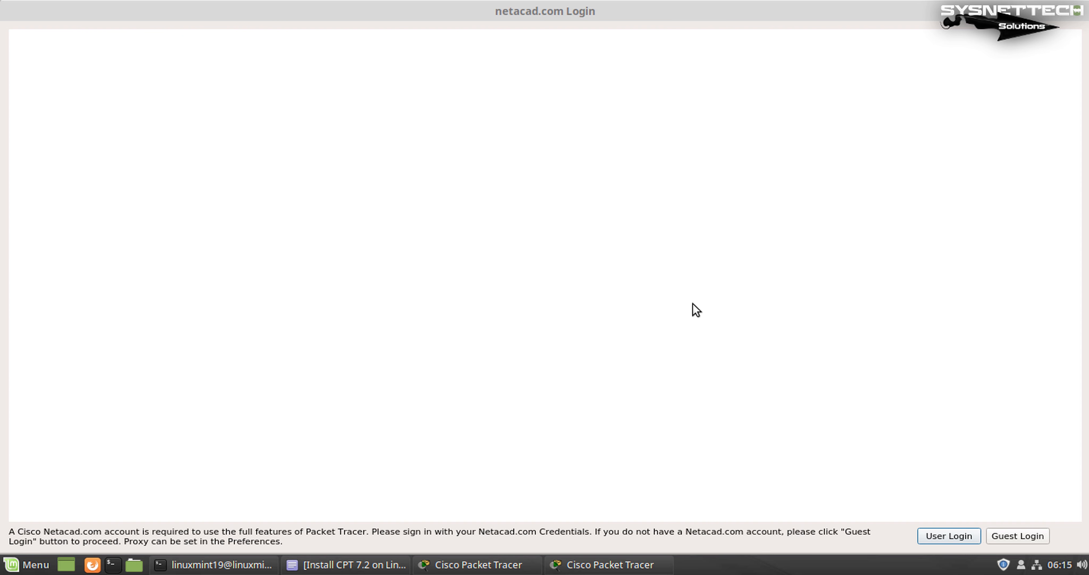
key(alt+Tab)
key(alt+Tab)
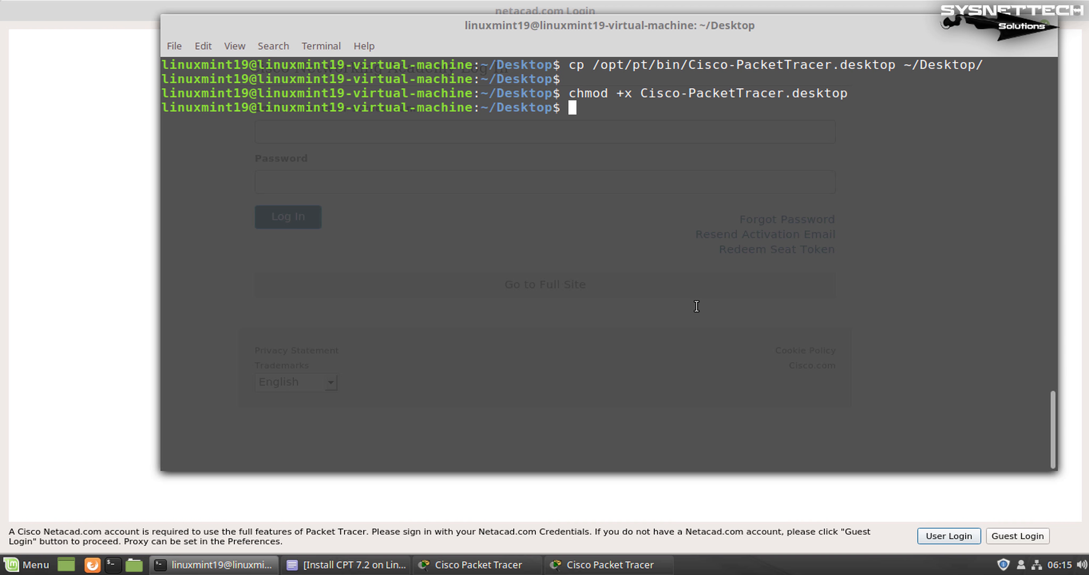
click(1030, 538)
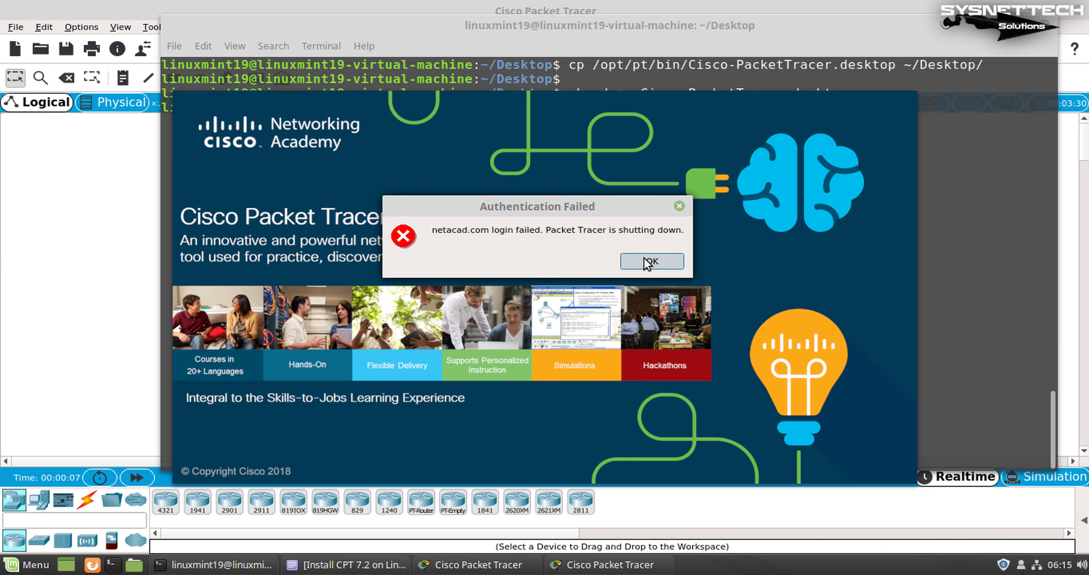
click(647, 260)
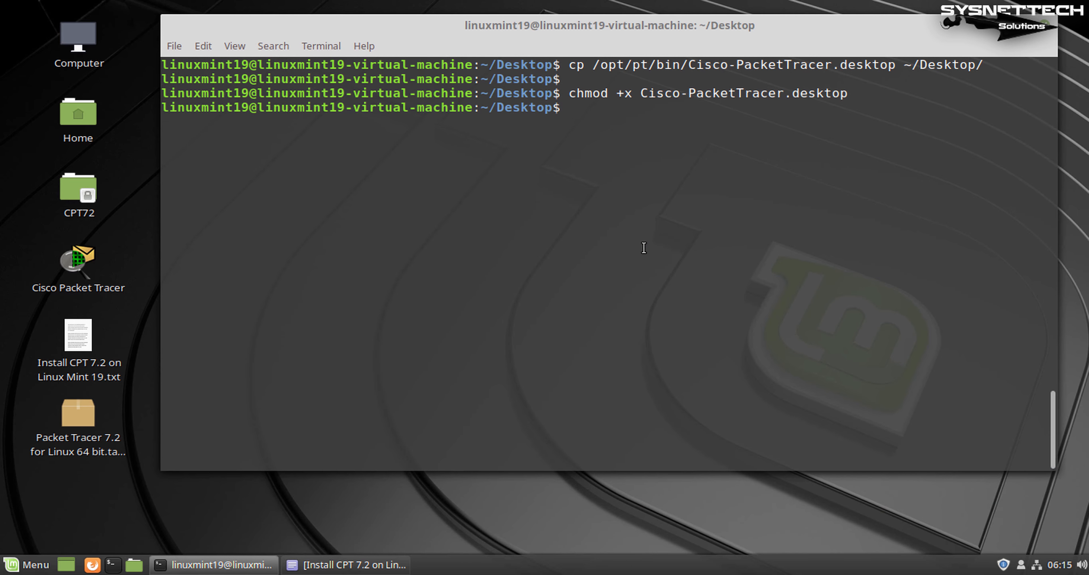
key(Return)
key(Return)
key(super)
Dismiss the 'cisco' menu search and copy the step 8.3 command from the install notes
text(cisco)
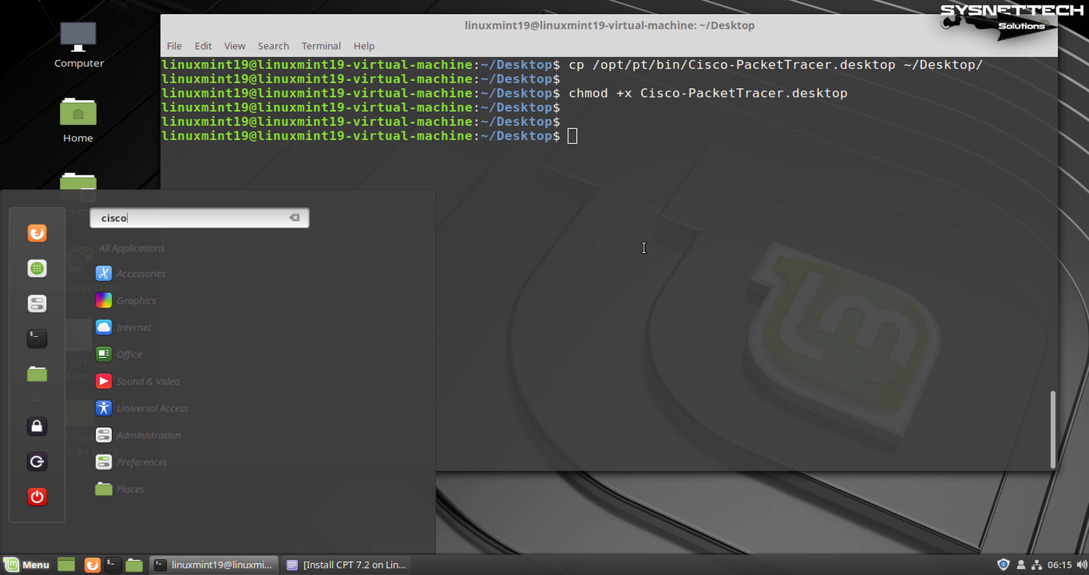
key(Escape)
click(340, 563)
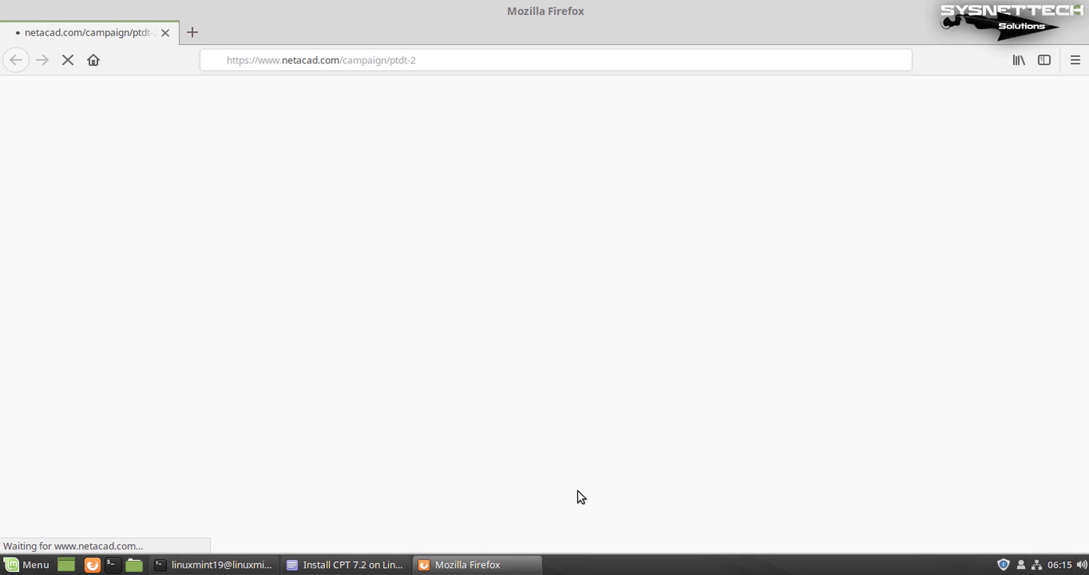
click(165, 32)
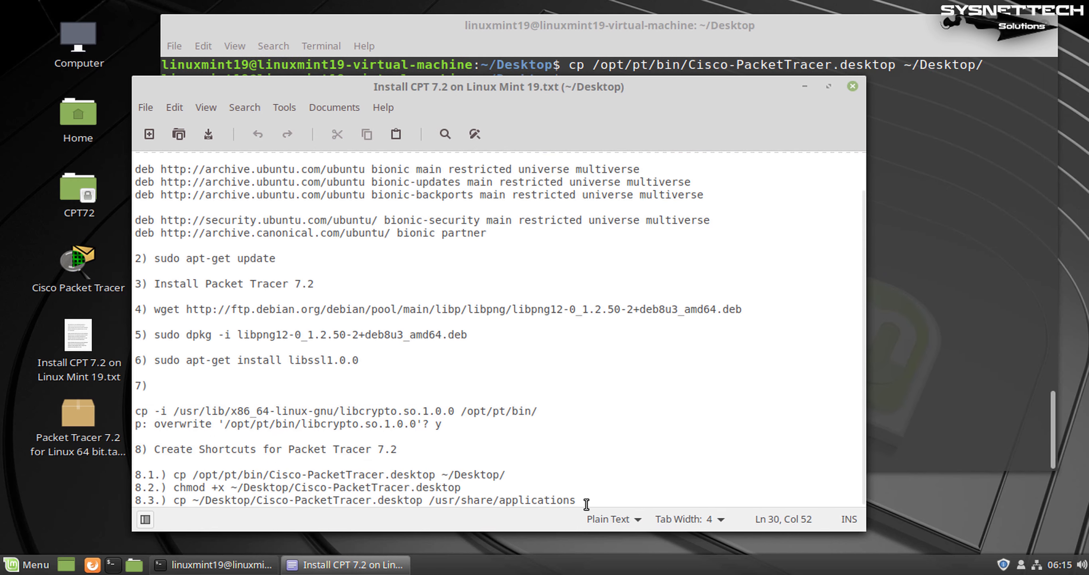
drag(577, 500, 174, 501)
key(ctrl+c)
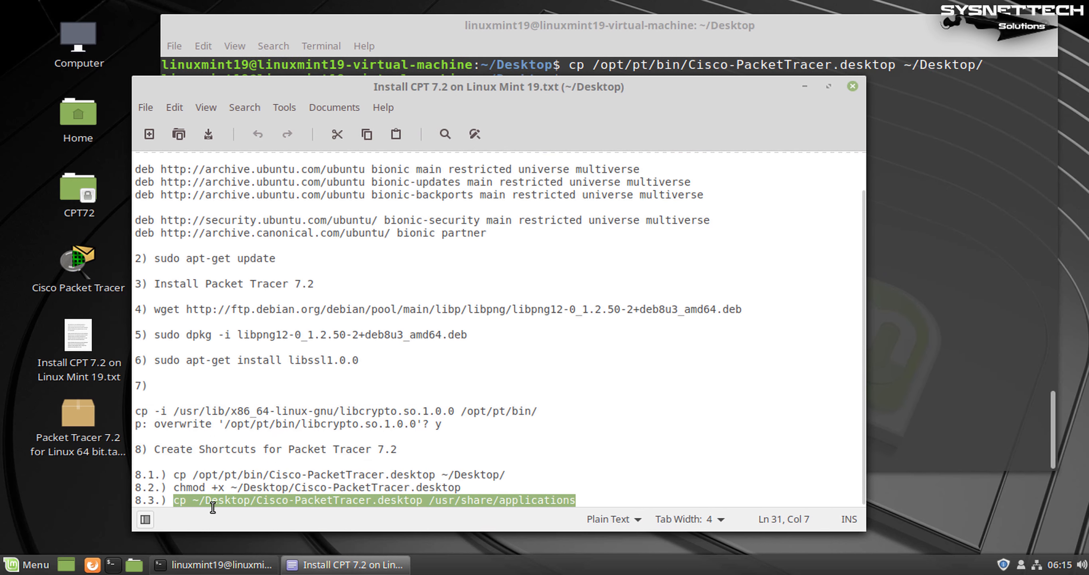
click(805, 86)
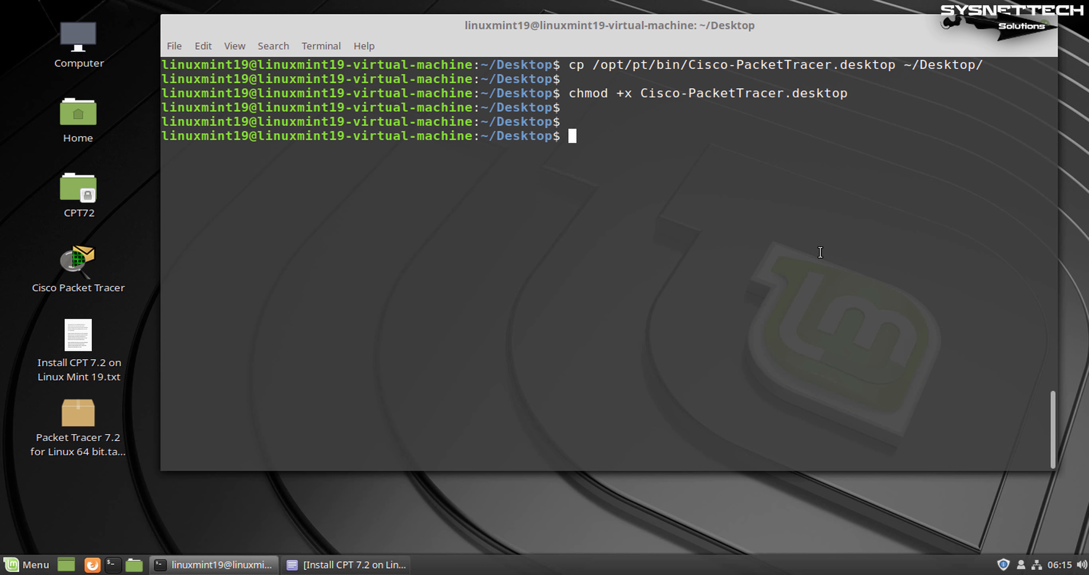
Paste and run the step 8.3 copy to /usr/share/applications, then rerun it with sudo
key(ctrl+shift+v)
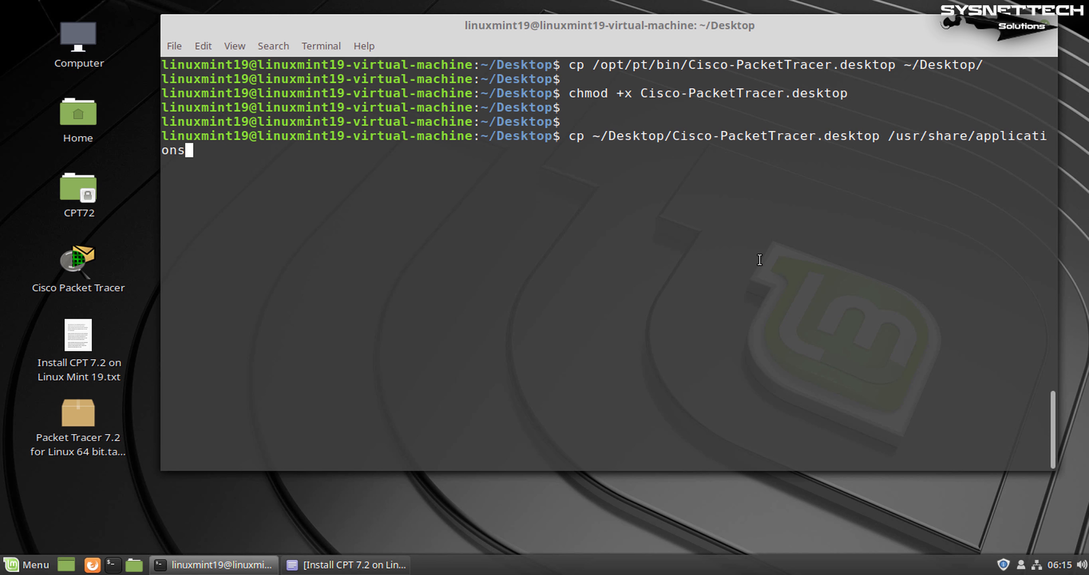
drag(160, 207, 89, 207)
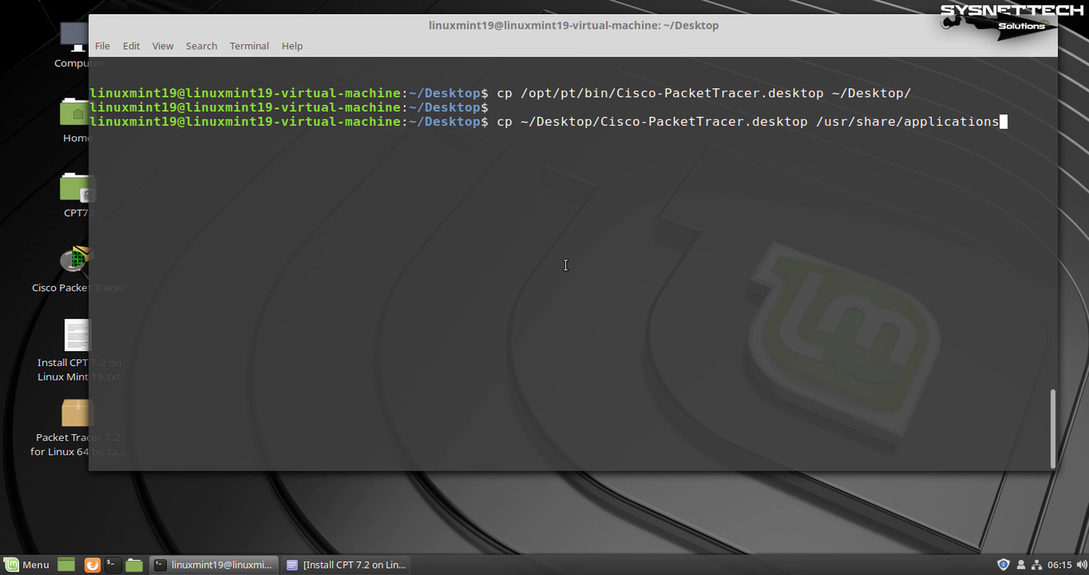
key(Return)
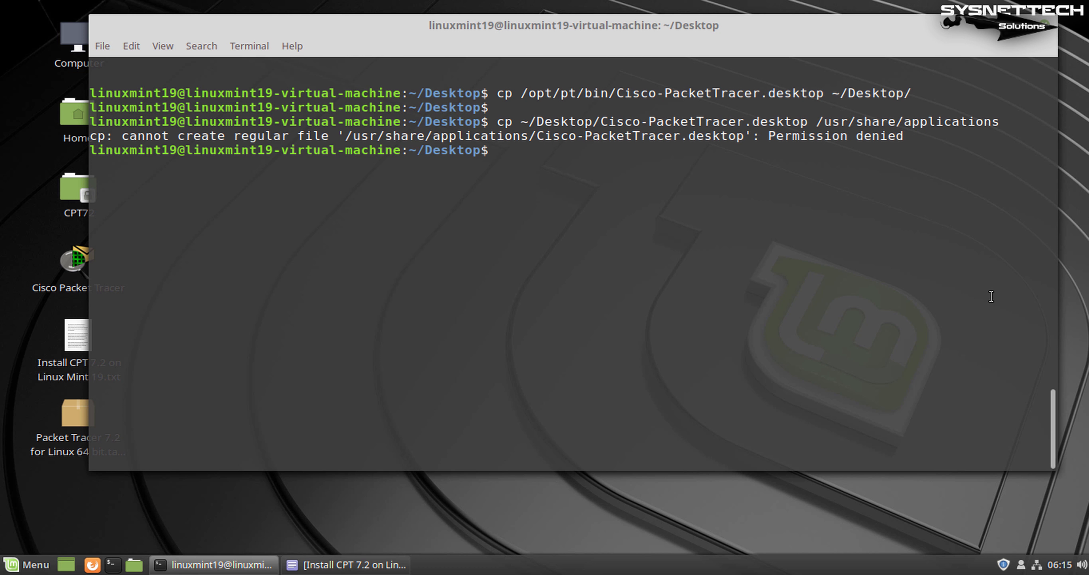
key(Return)
key(Return)
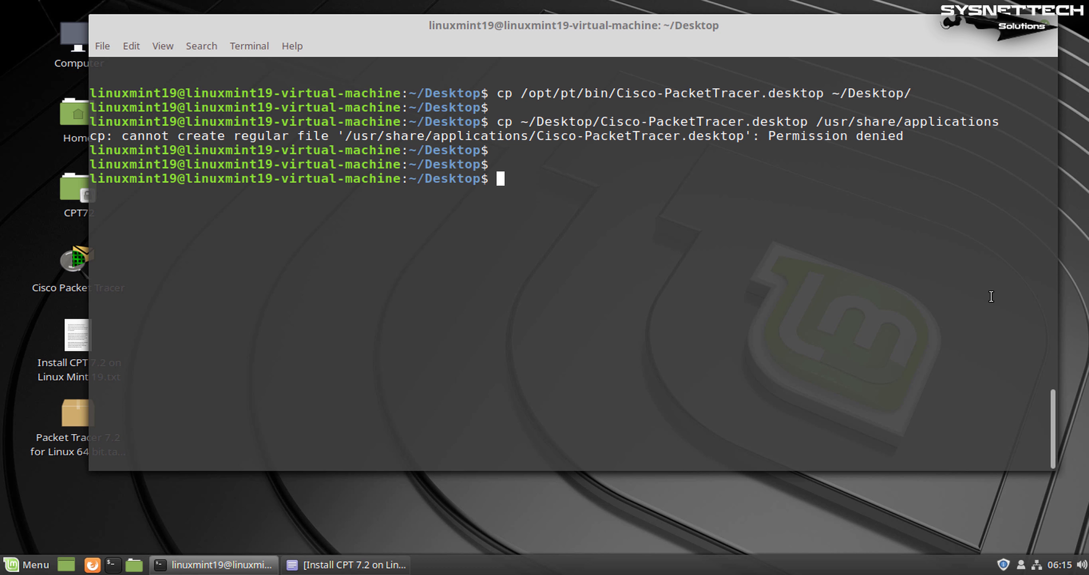
key(Up)
key(ctrl+Left)
key(ctrl+Left)
key(Home)
text(sudo)
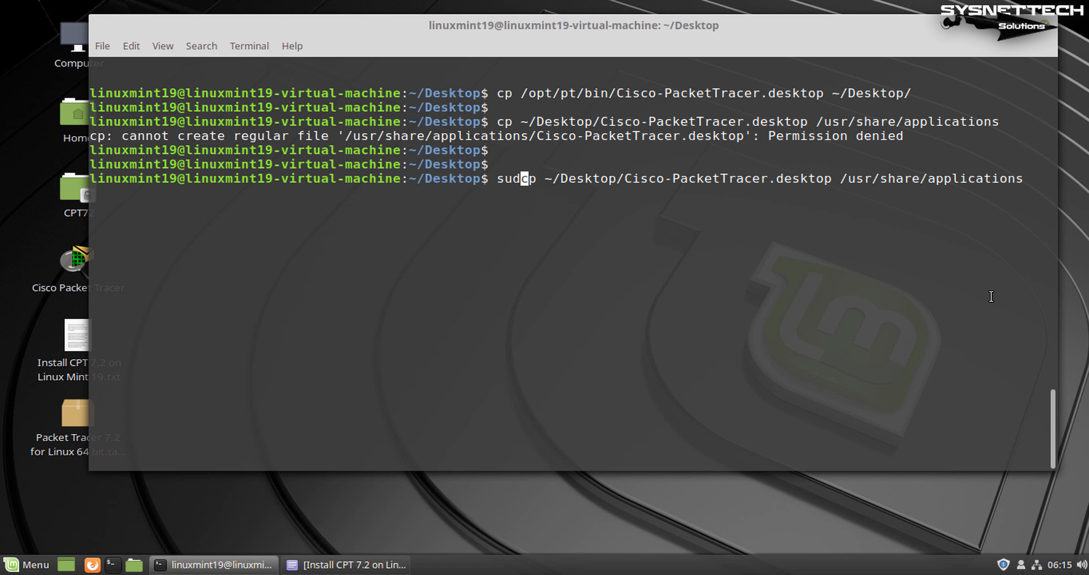
key(Return)
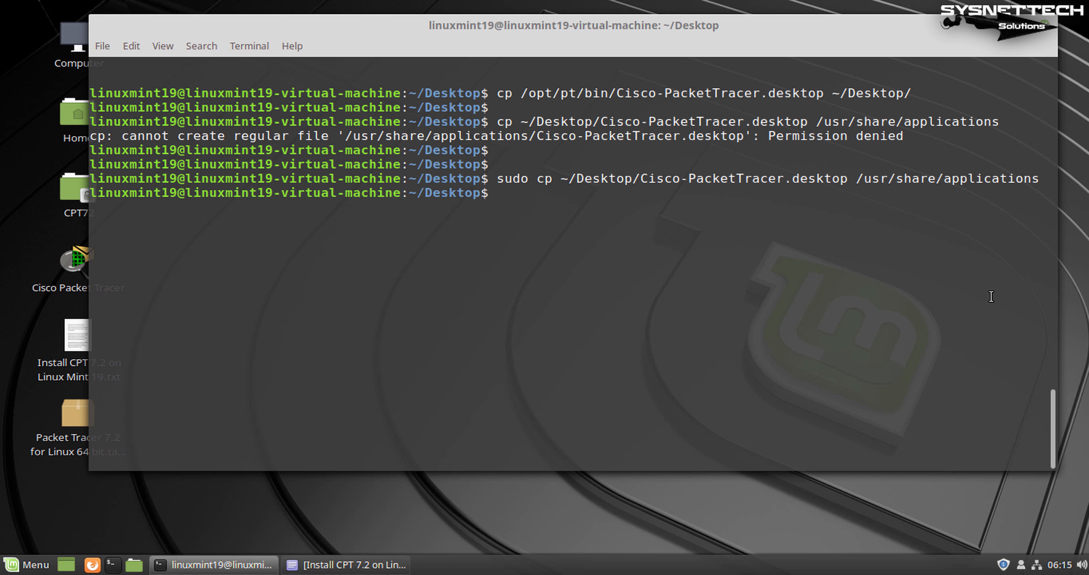
Search the application menu for 'cisc' to find Cisco Packet Tracer
key(Return)
key(super)
text(cisc)
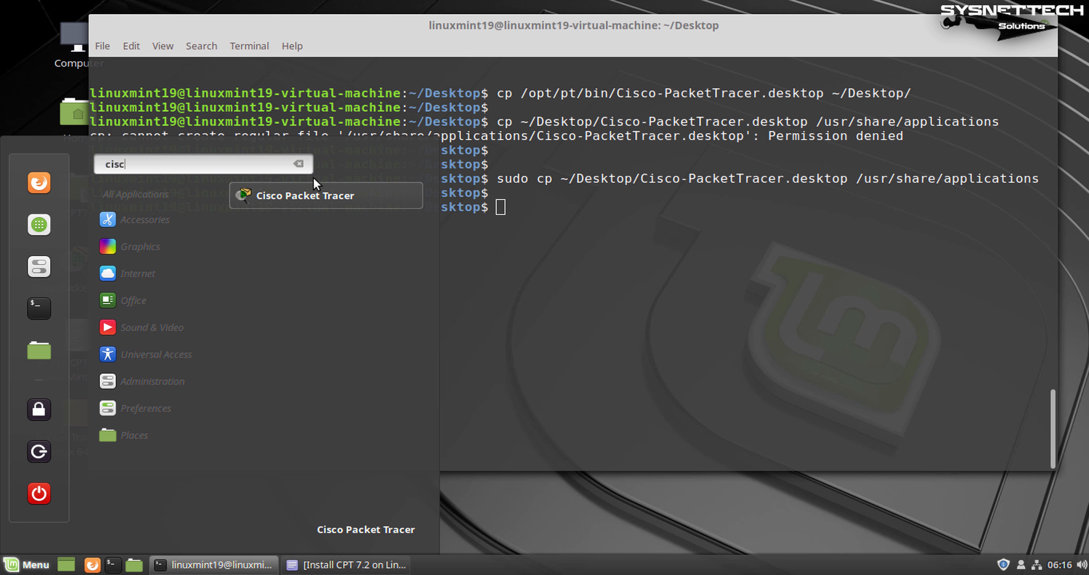
Launch Cisco Packet Tracer from the menu, choose Guest Login, and close the notes, Firefox and terminal
click(307, 195)
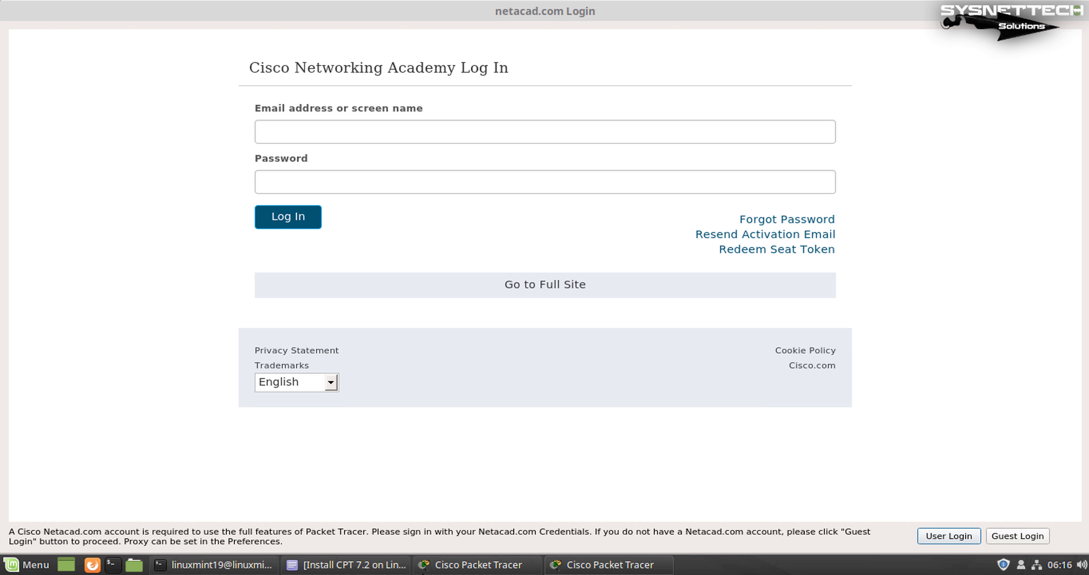
click(330, 564)
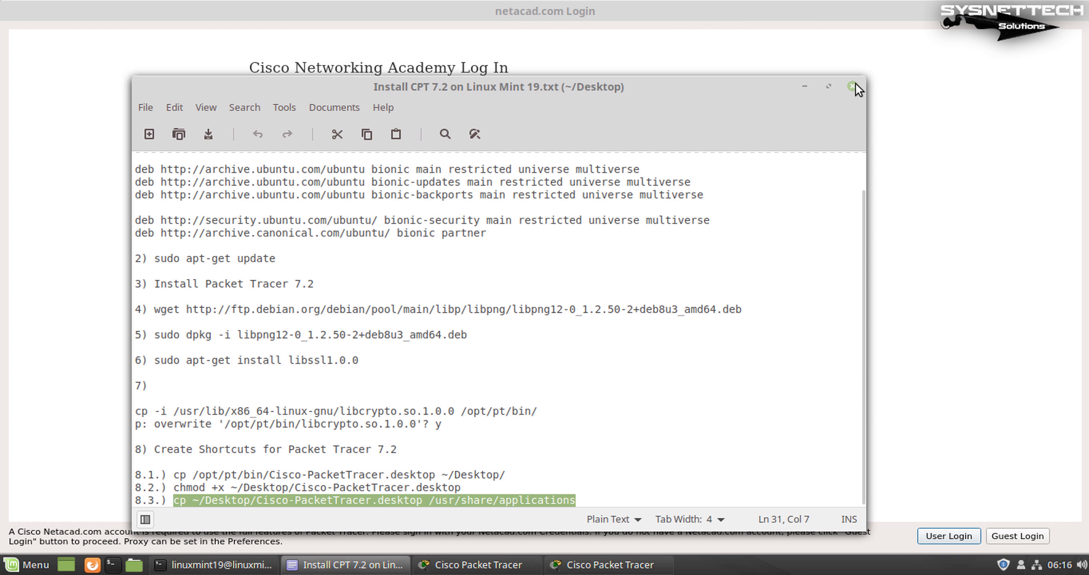
click(851, 90)
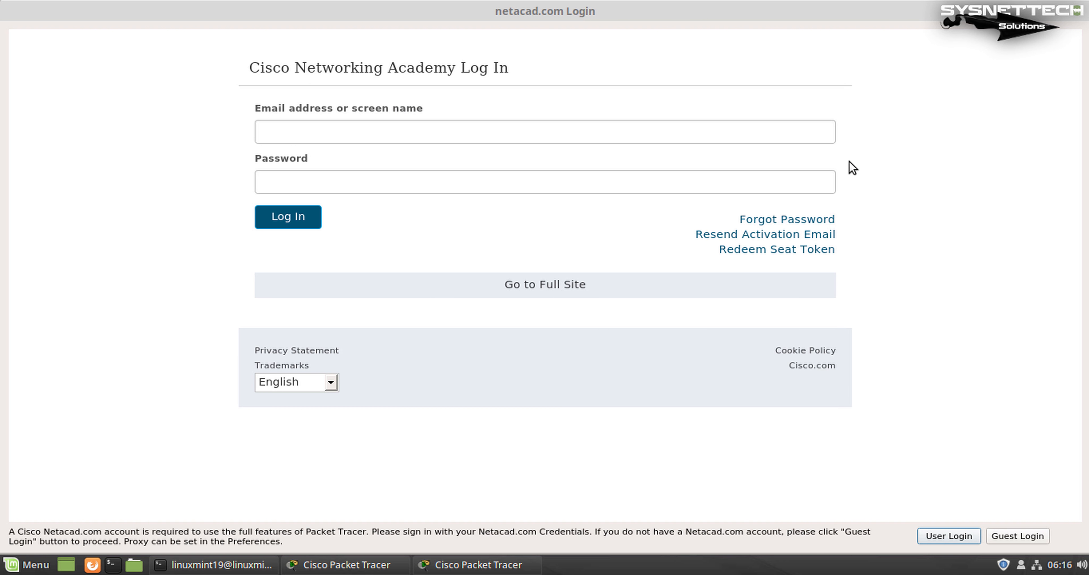
click(1021, 537)
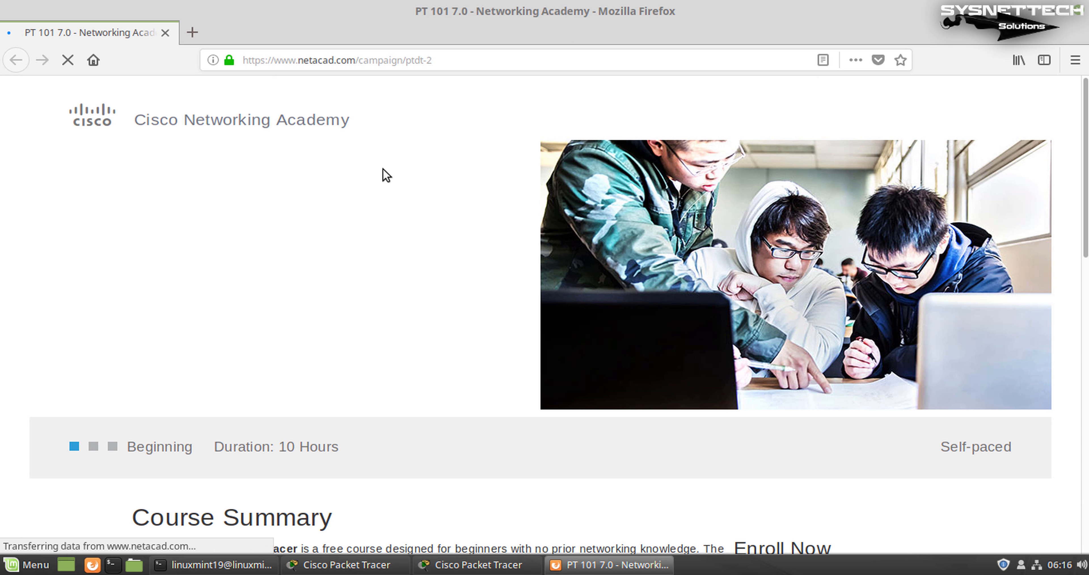
click(166, 32)
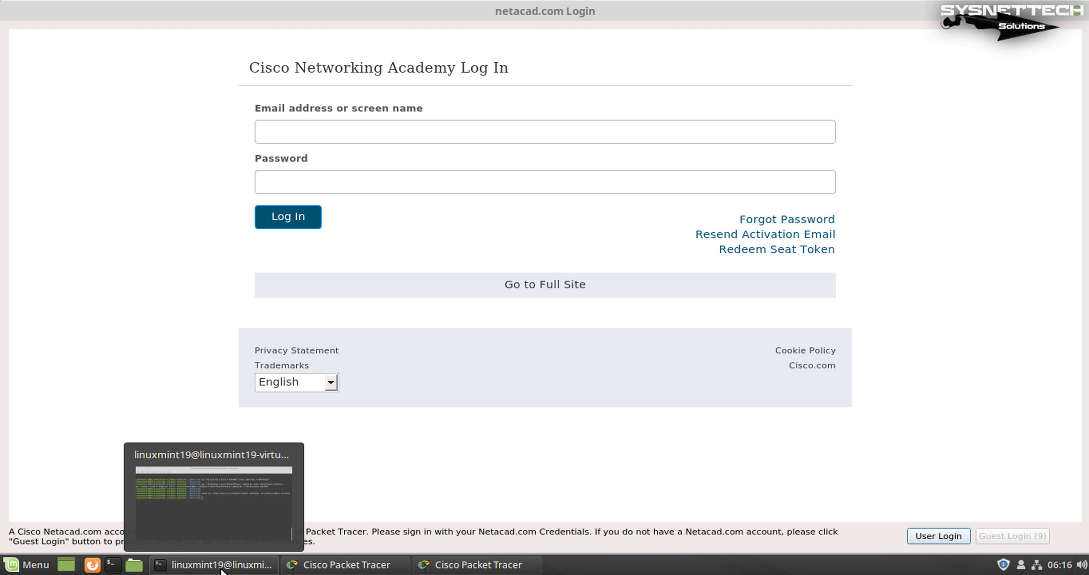
click(229, 565)
click(1043, 26)
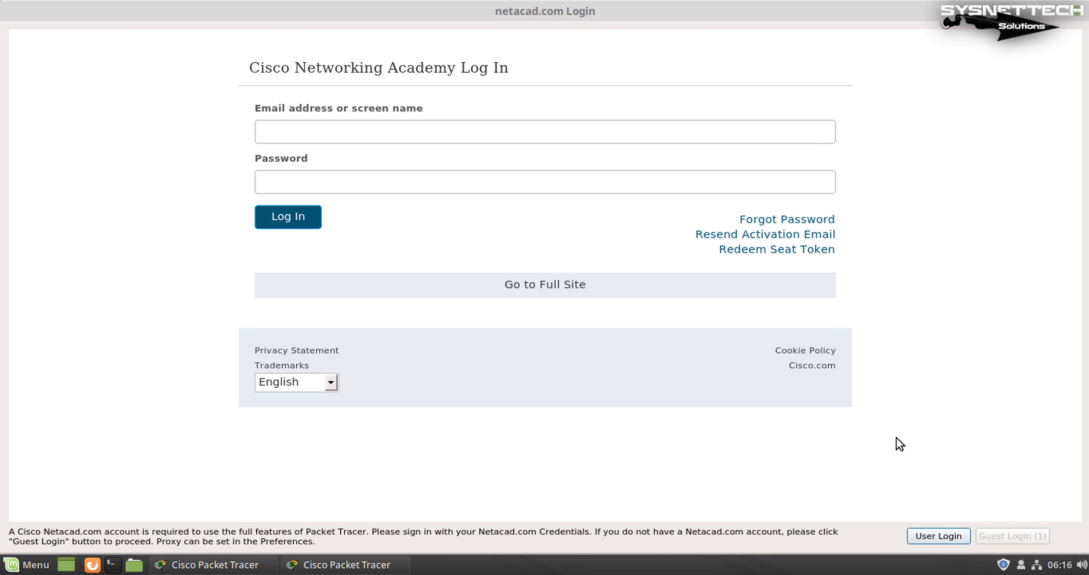
Confirm the guest login, maximize Packet Tracer, and show Help > About with version 7.2.0.0226
click(1018, 534)
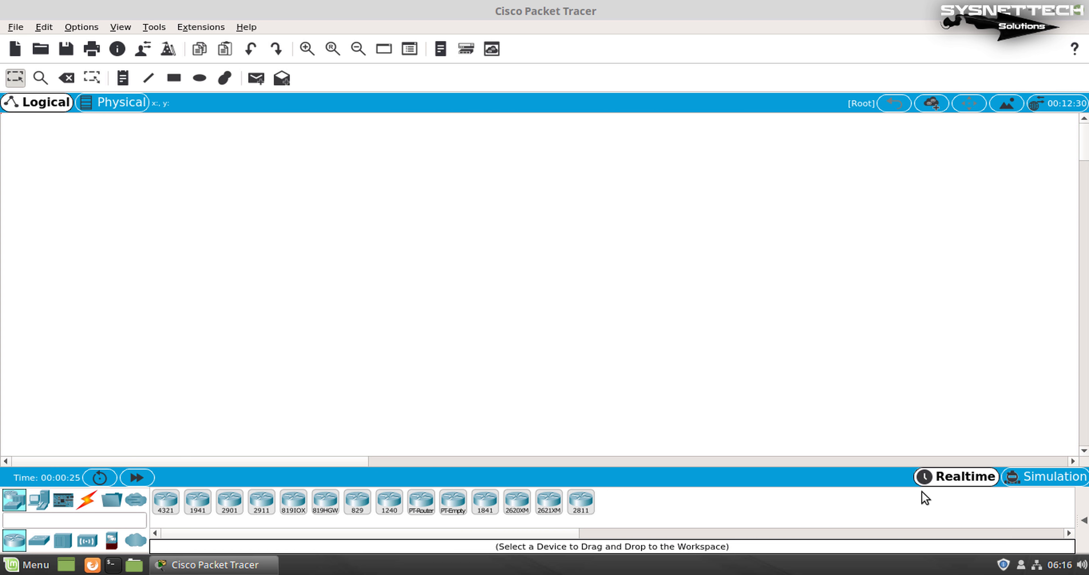
drag(585, 10, 653, 60)
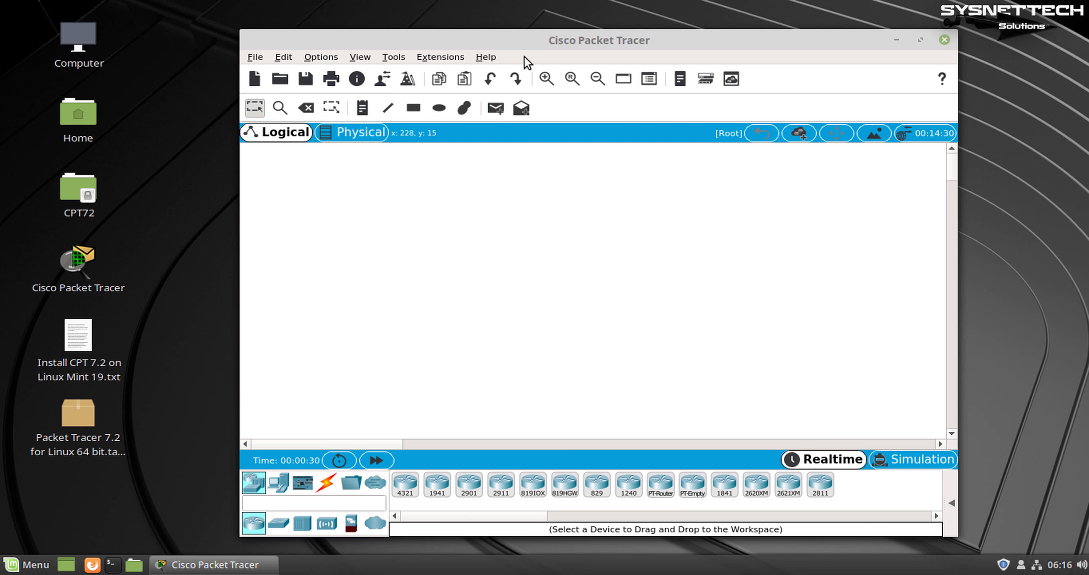
drag(533, 54, 497, 42)
double_click(495, 32)
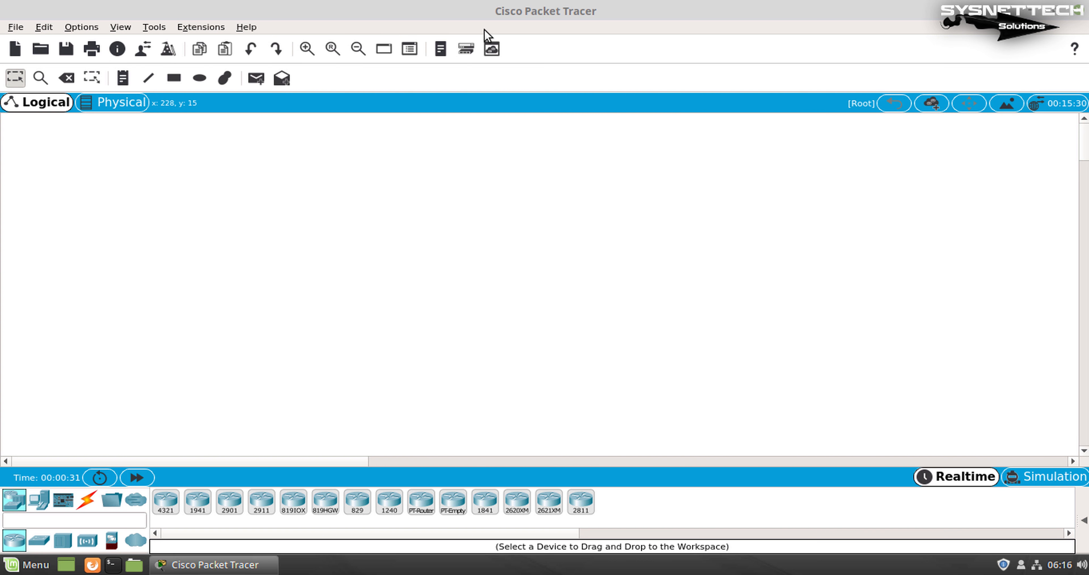
click(247, 27)
click(296, 92)
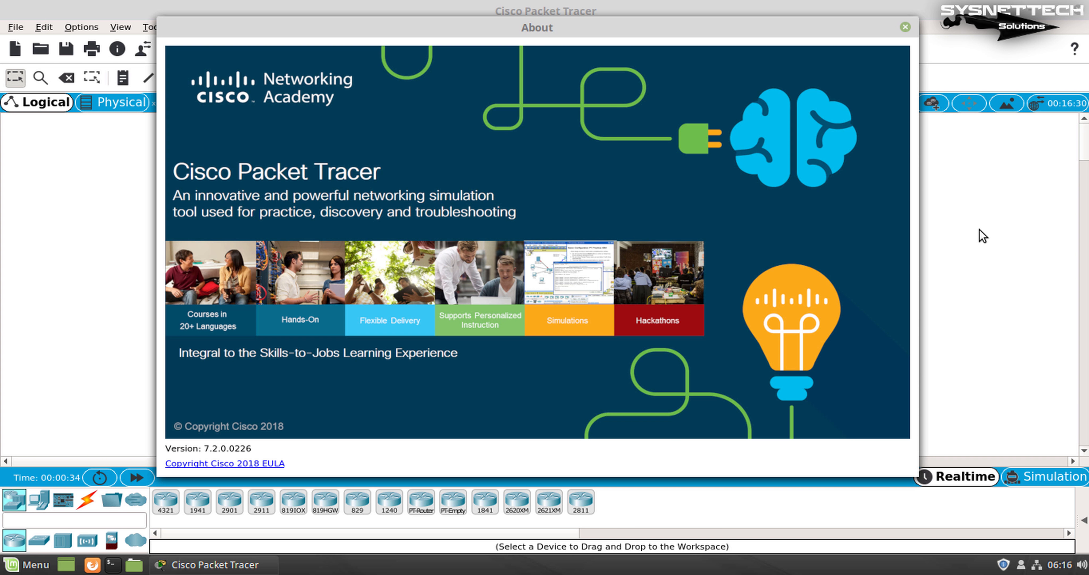